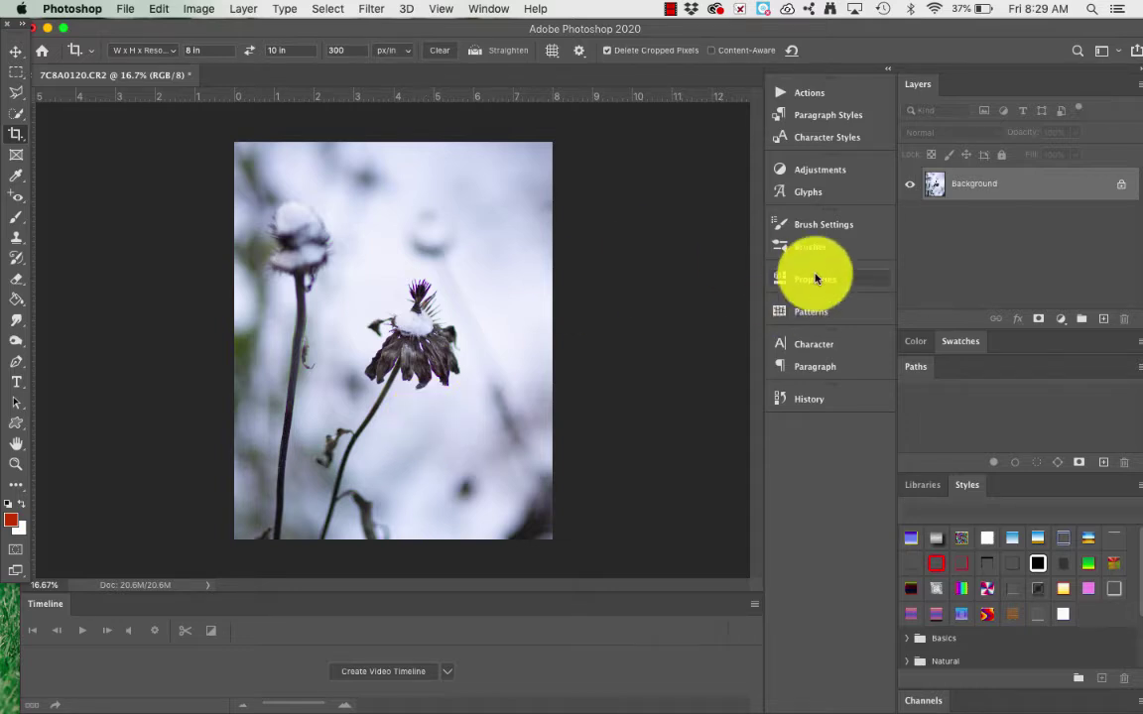
Crop the flower photo to an 8 × 10 in portrait frame at 300 px/in.
key("Return")
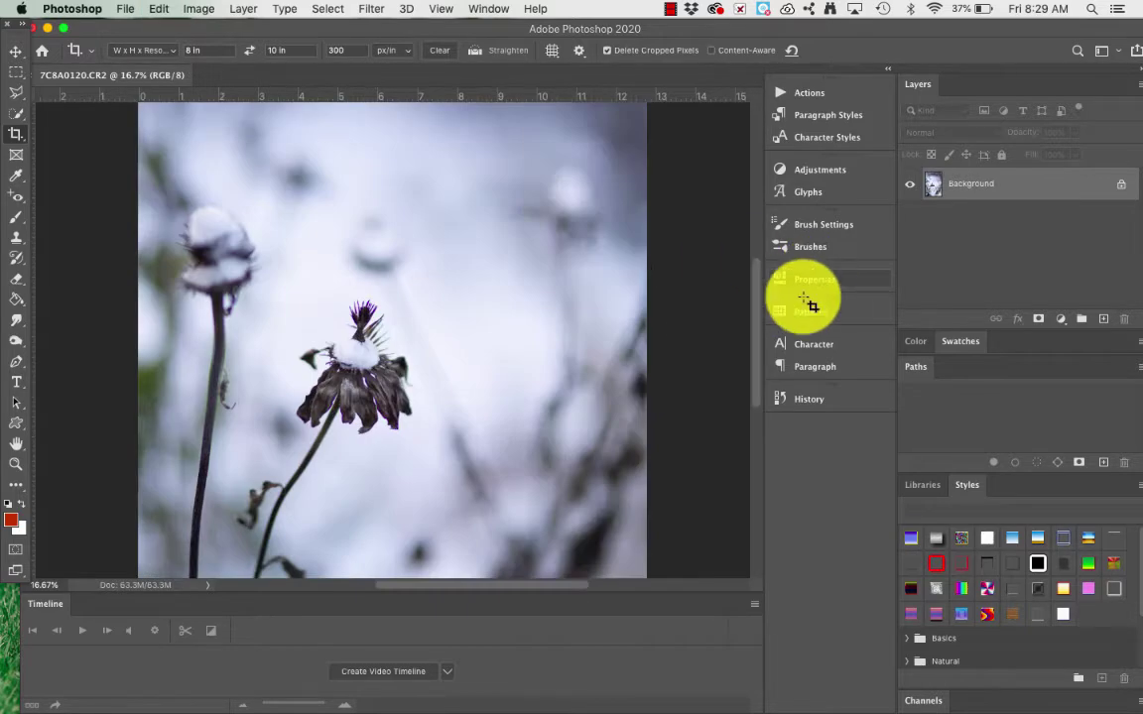
key("super+minus")
key("super+minus")
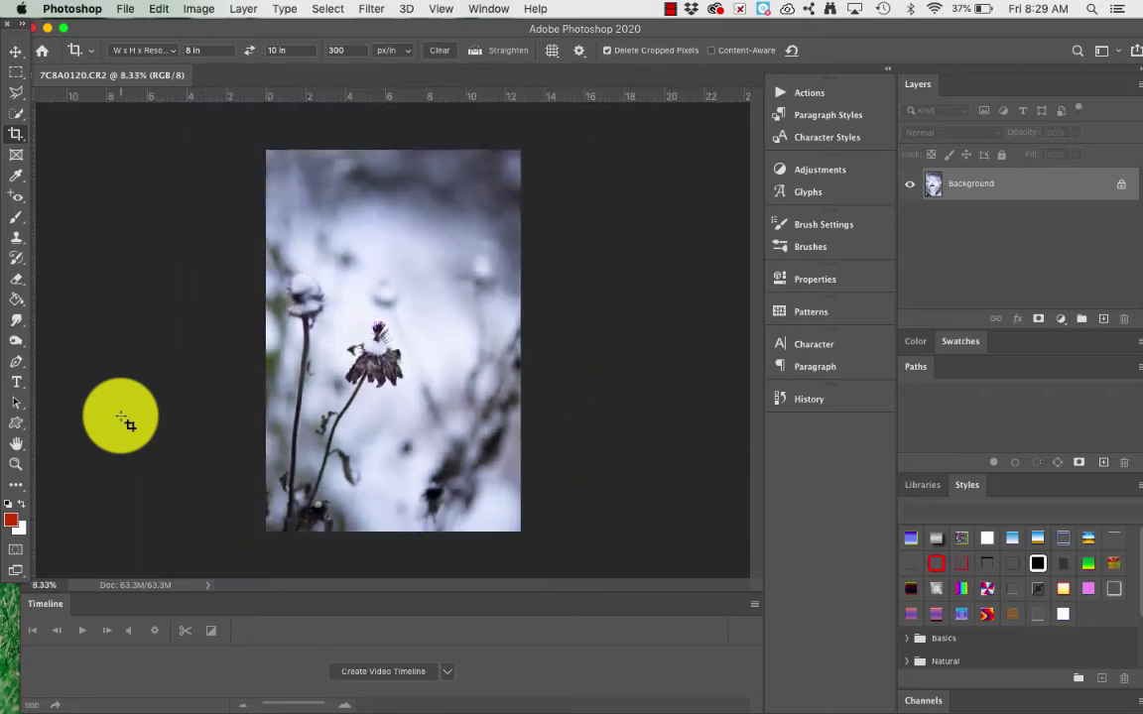
left_click_drag(266, 216, 515, 481)
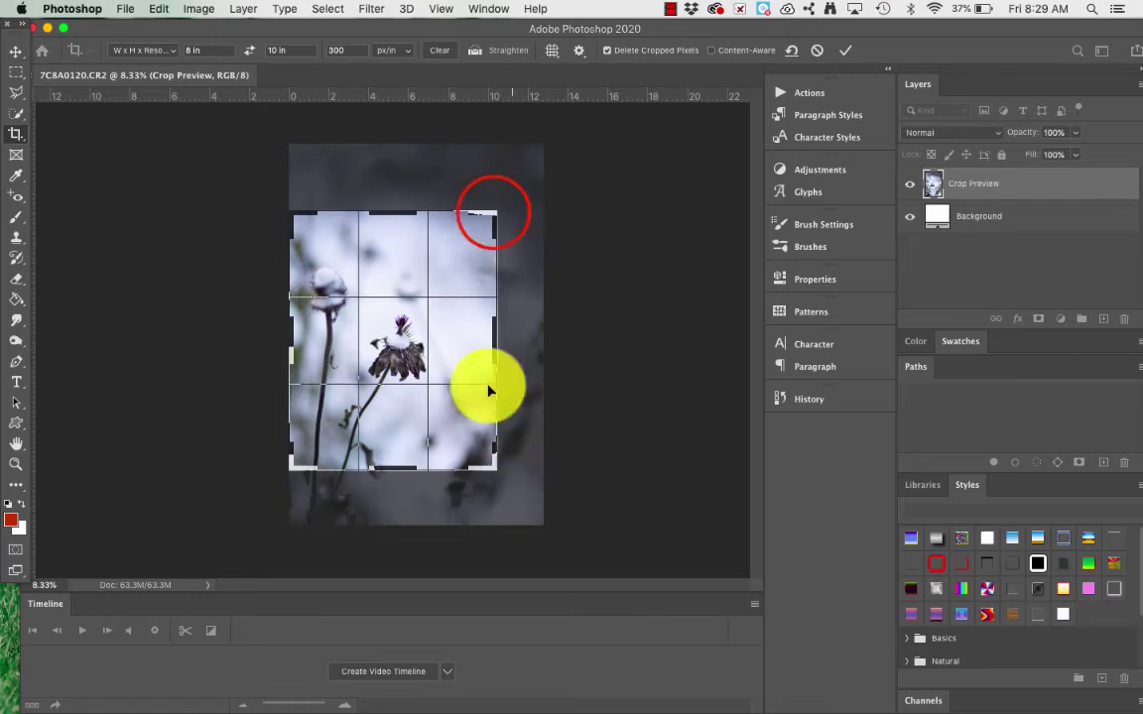
left_click_drag(494, 211, 472, 224)
left_click_drag(451, 337, 438, 365)
left_click(440, 350)
key("Return")
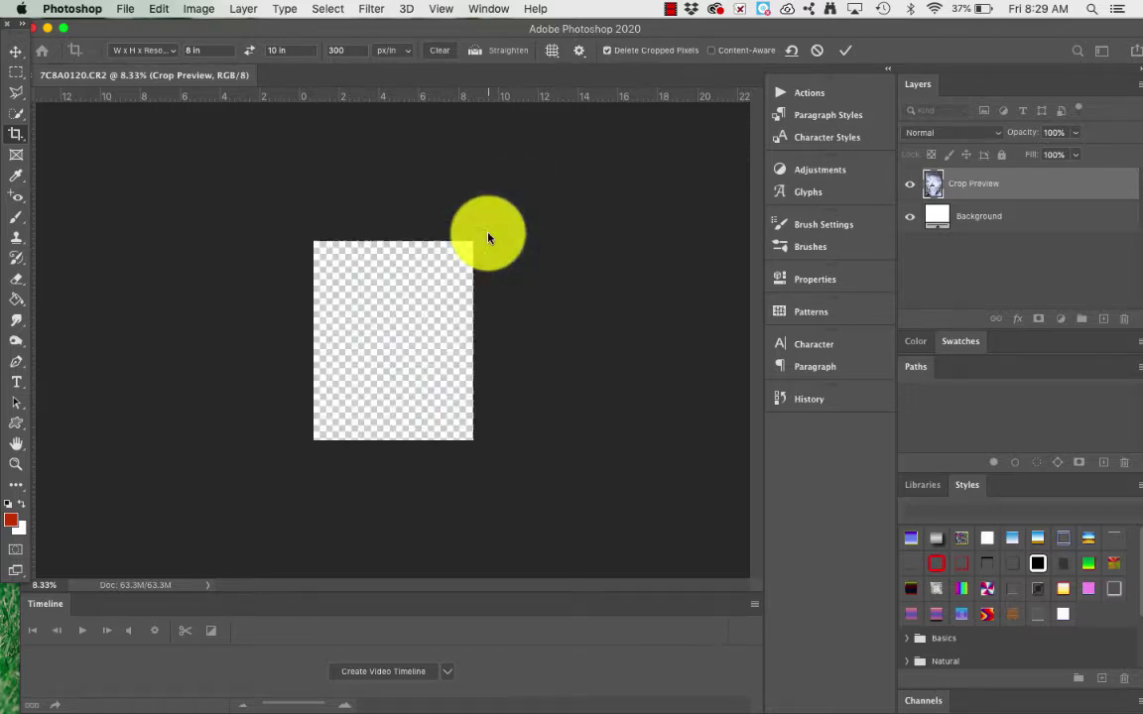
Zoom in on the cropped photo and move the Photoshop window down to reveal the desktop.
key("super+plus")
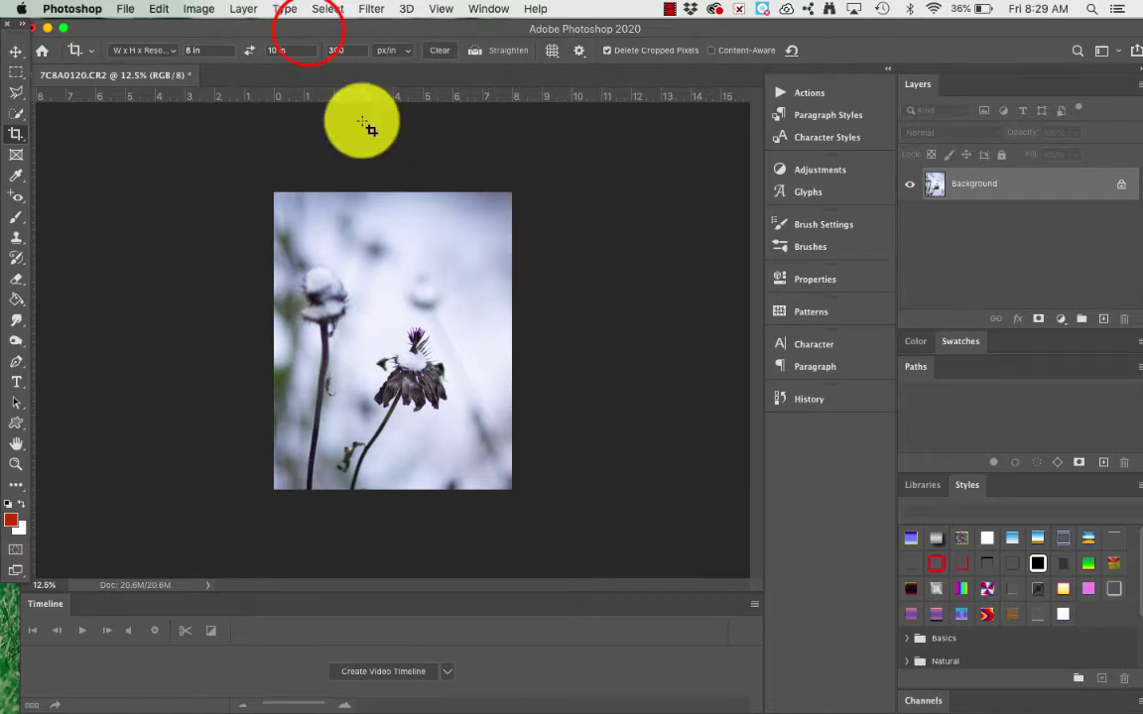
left_click_drag(306, 35, 280, 342)
Preview files in the desktop Textures folder, then return Photoshop to its place.
left_click(544, 129)
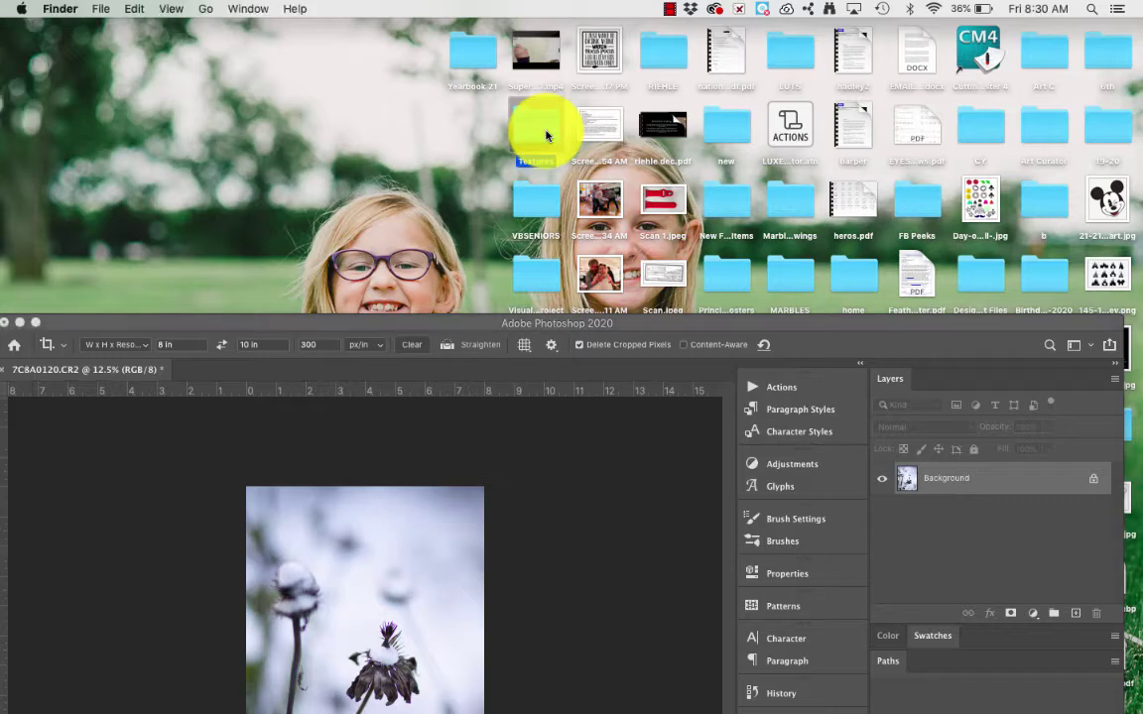
double_click(545, 135)
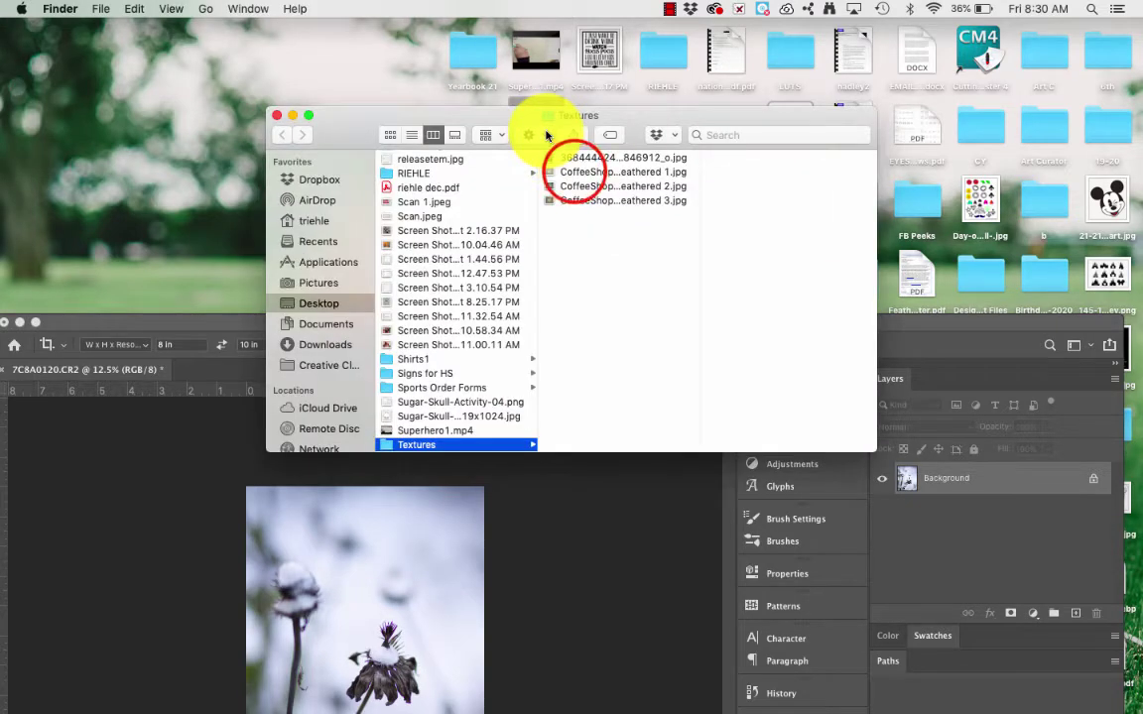
left_click(574, 174)
left_click(575, 159)
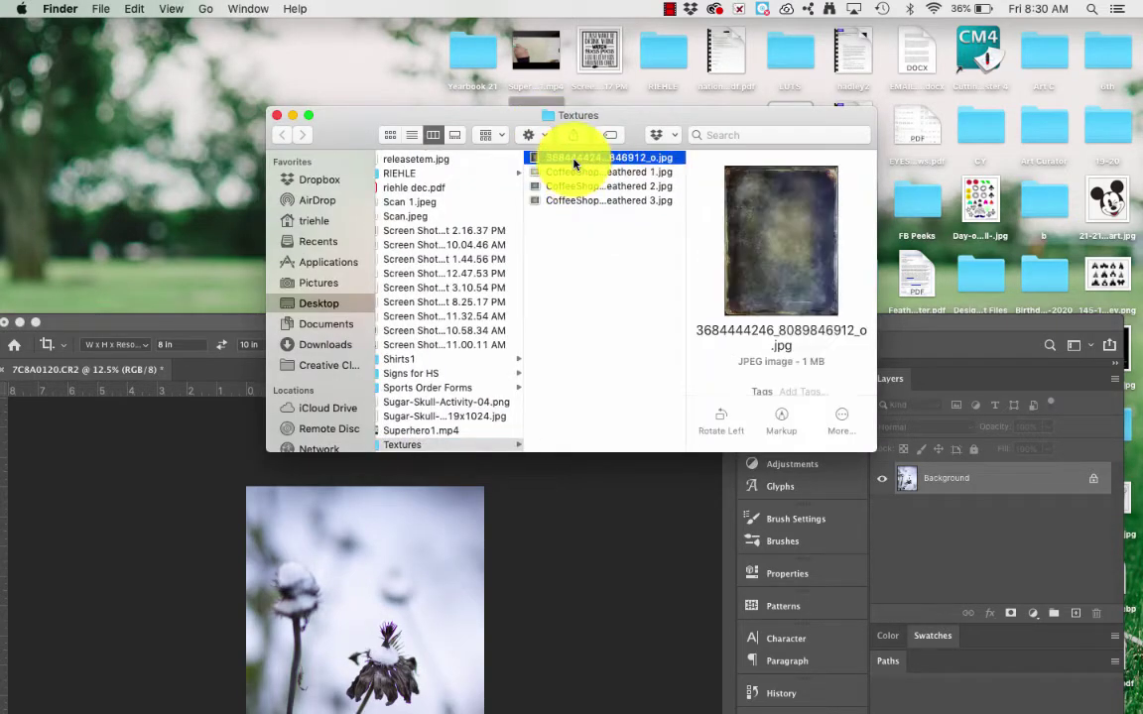
left_click(278, 109)
left_click(279, 113)
left_click(248, 317)
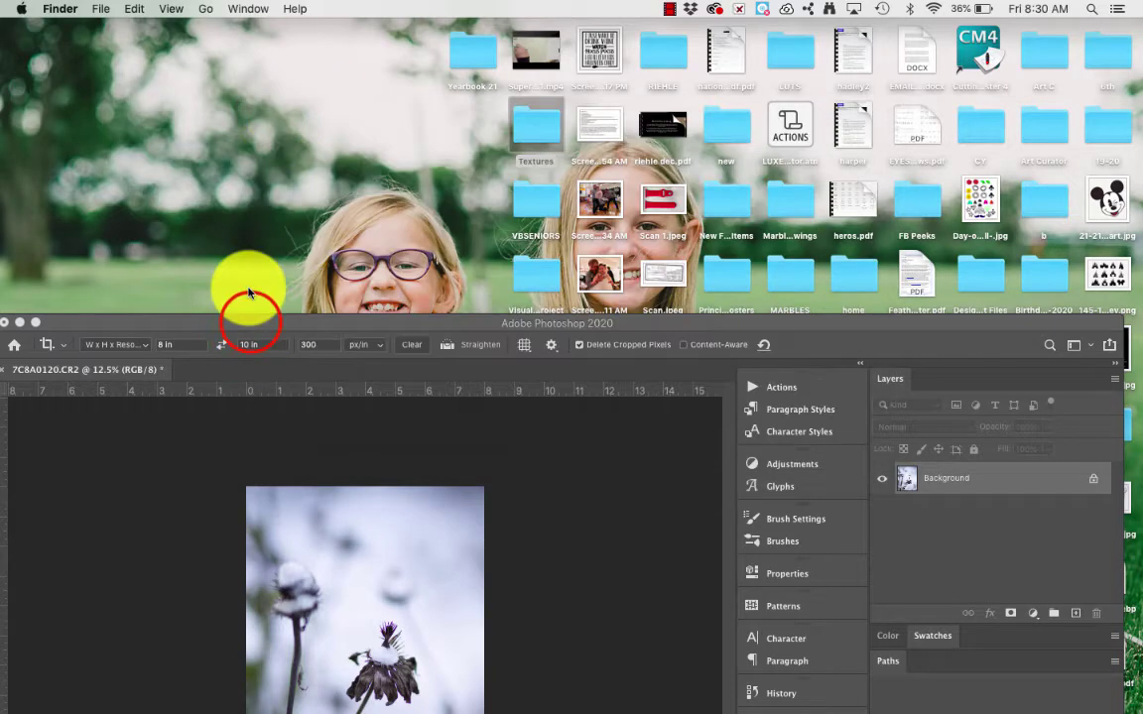
left_click_drag(250, 324, 279, 22)
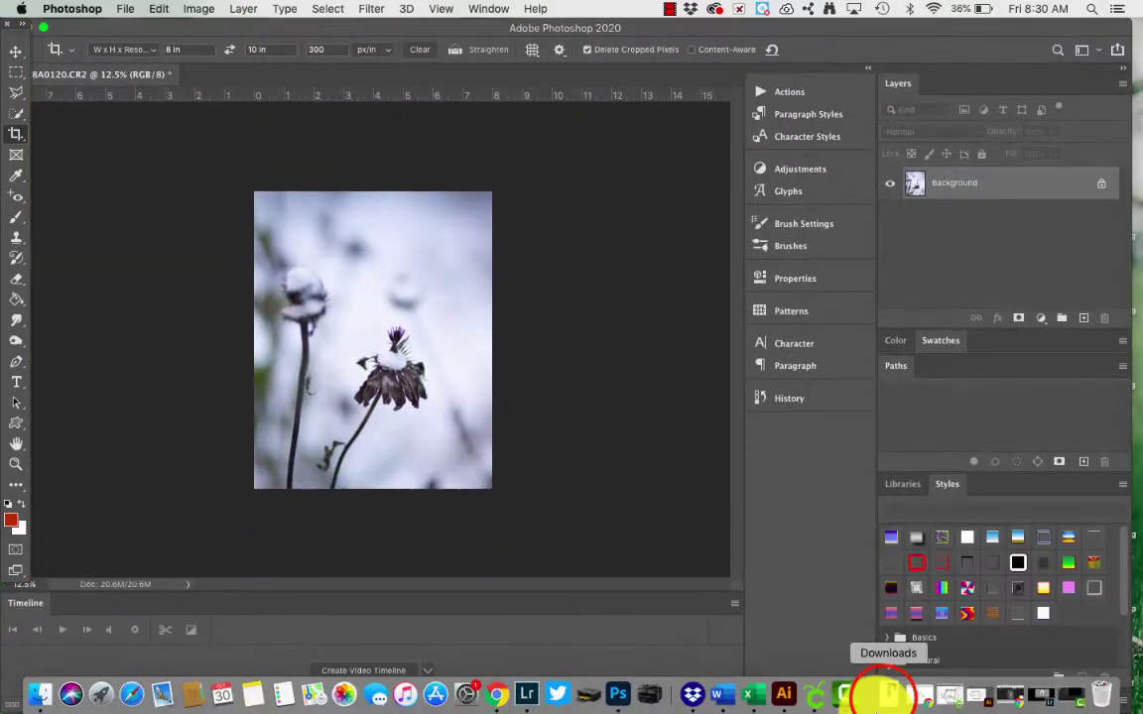
From Downloads, open 20 Subtle Grunge Photo Overlays and drop 13.jpg onto the flower photo.
left_click(882, 695)
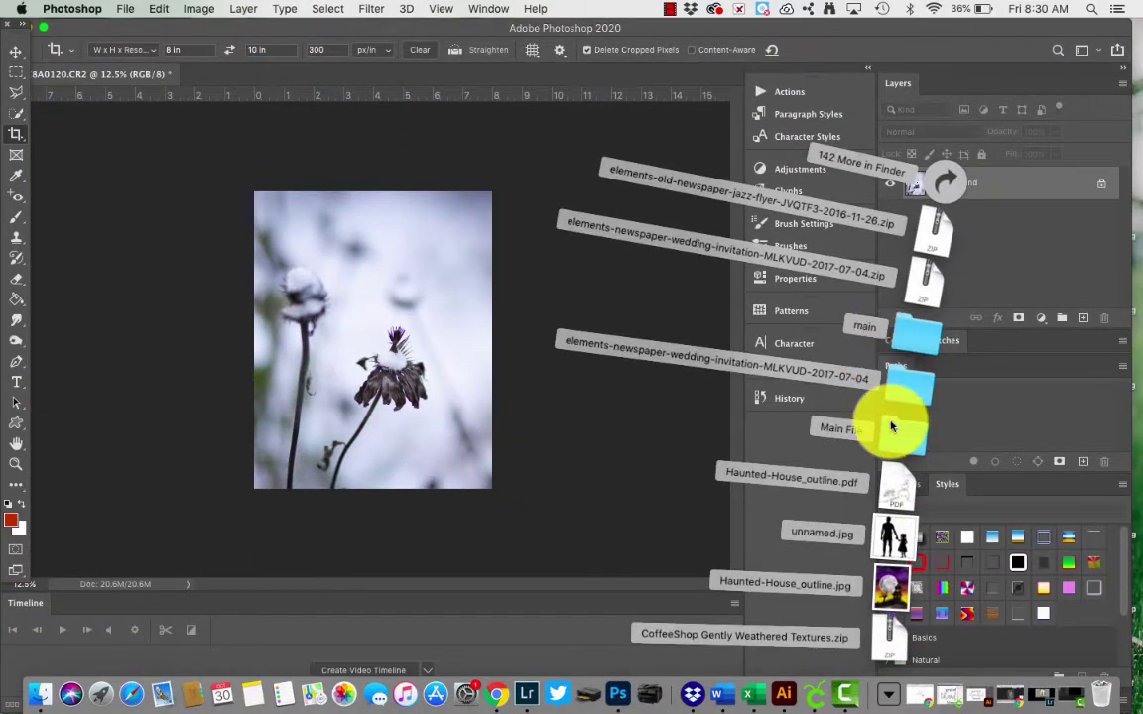
left_click(940, 184)
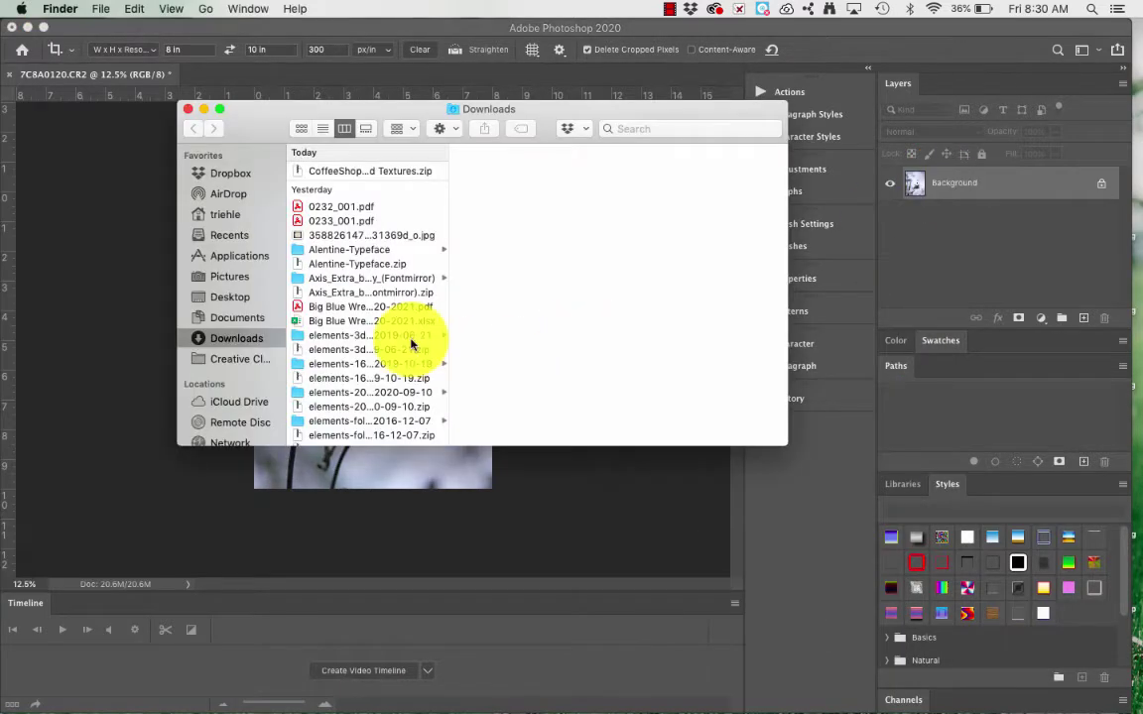
scroll(408, 335, "down", 5)
left_click(411, 349)
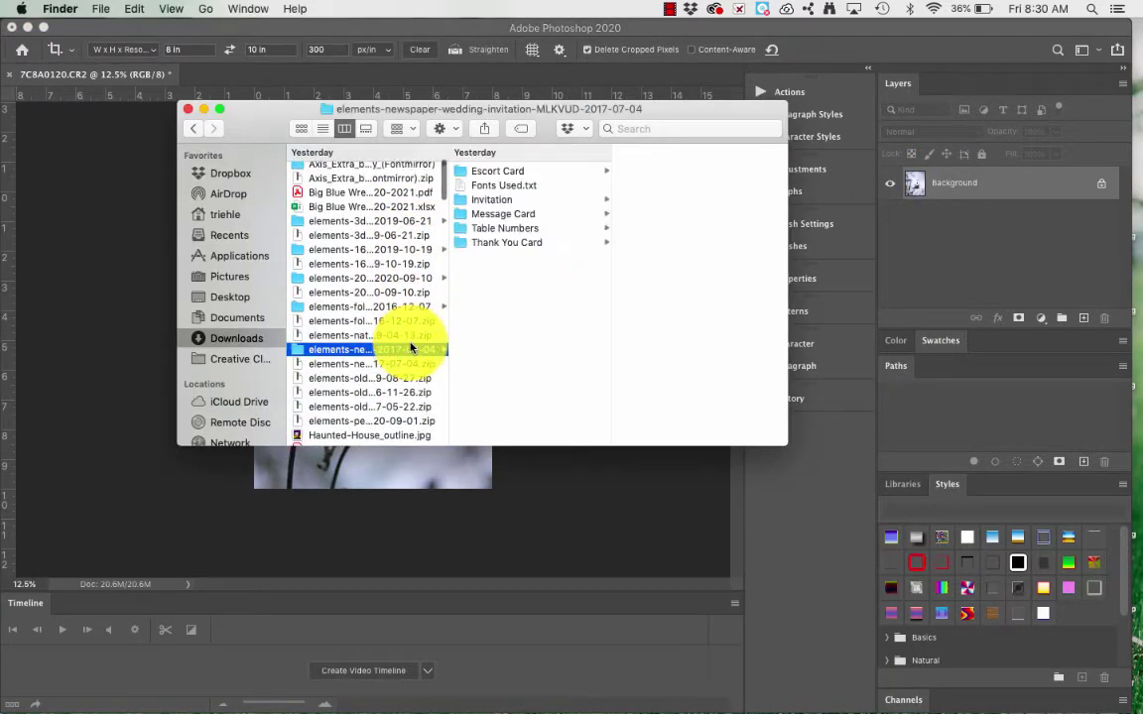
key("Up")
key("Up")
key("Up")
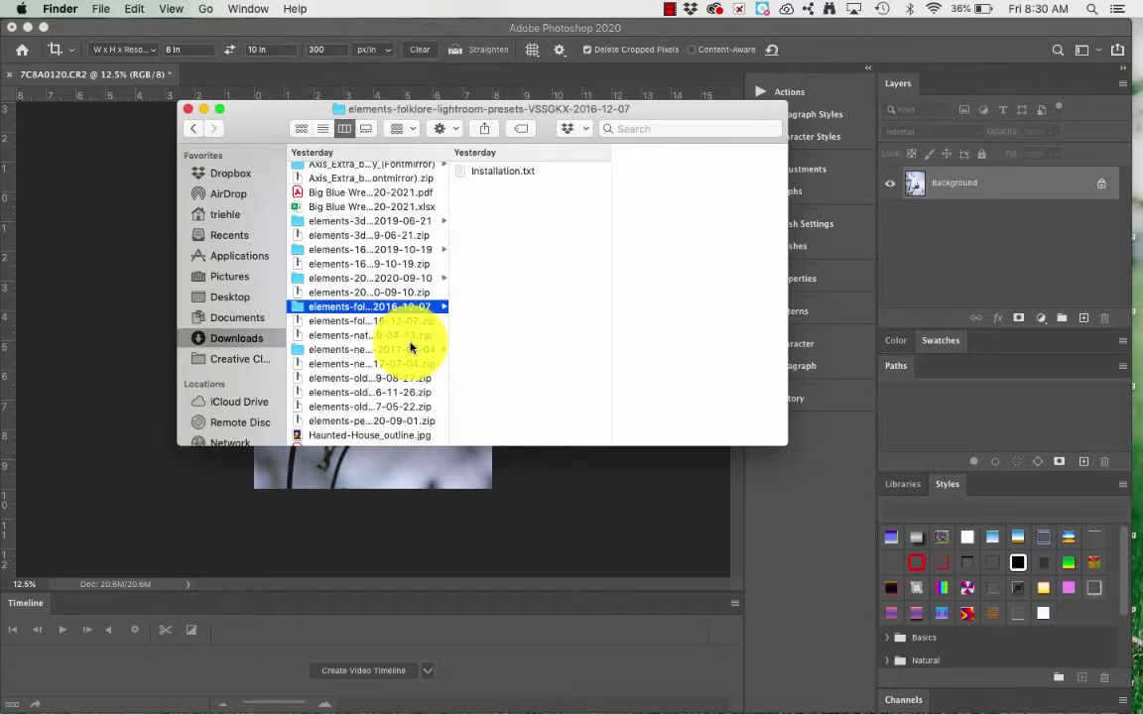
key("Up")
key("Up")
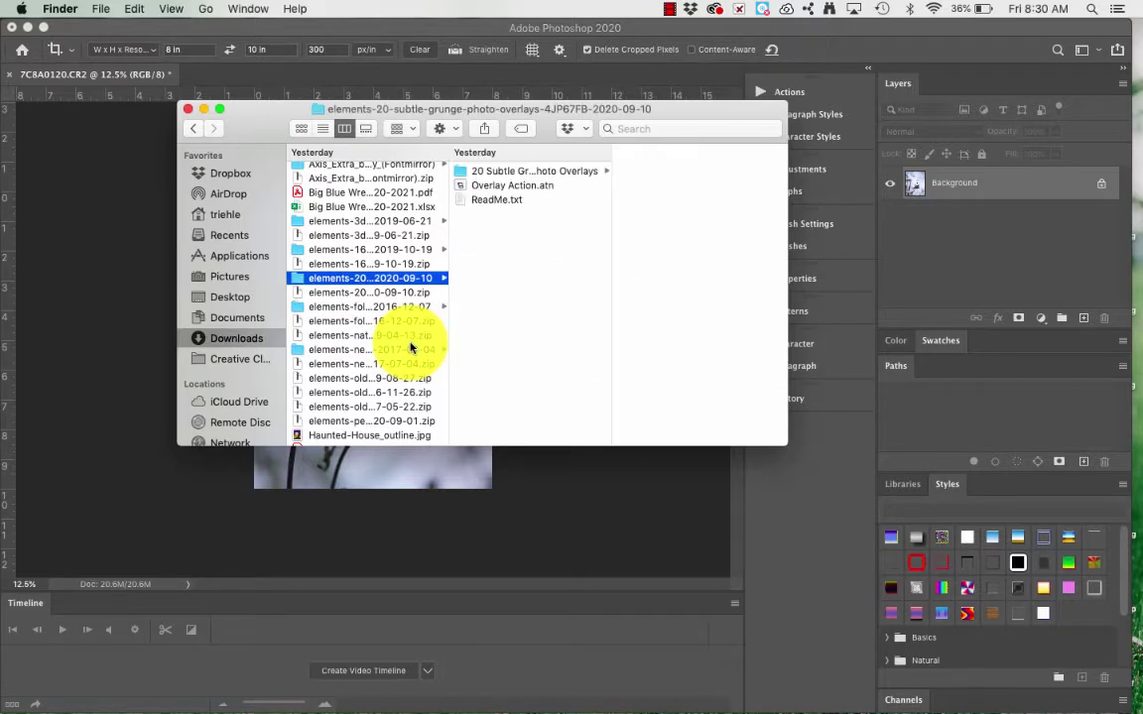
key("Right")
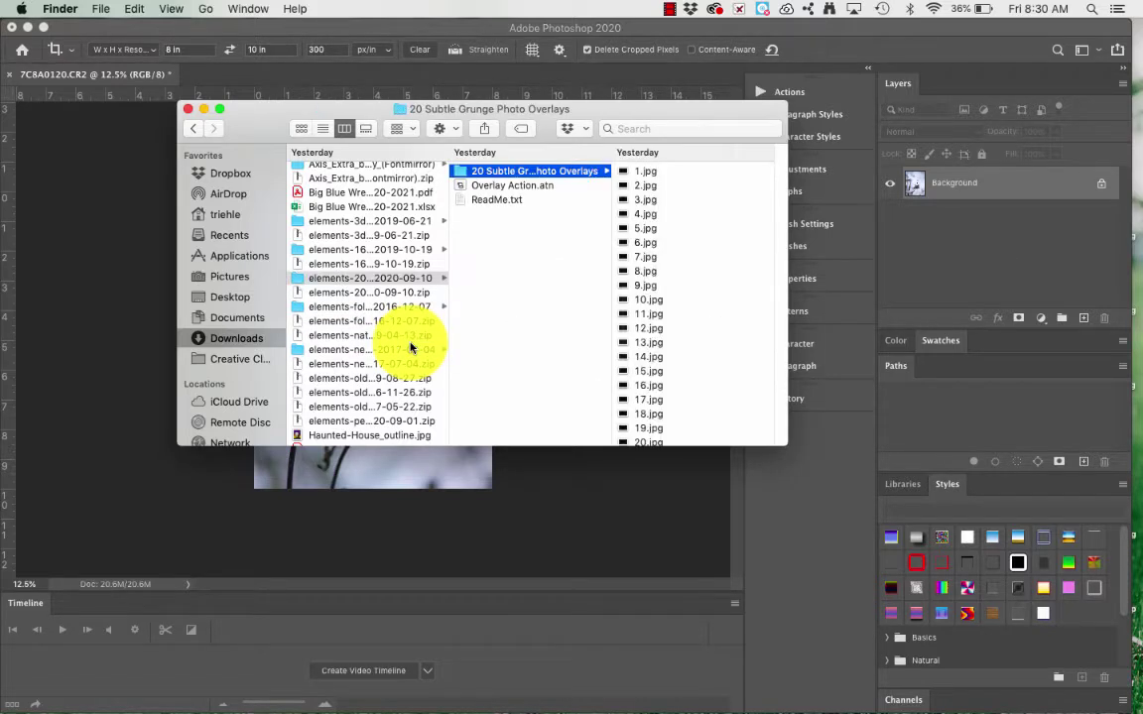
left_click(651, 343)
left_click_drag(528, 107, 858, 116)
left_click_drag(780, 348, 369, 367)
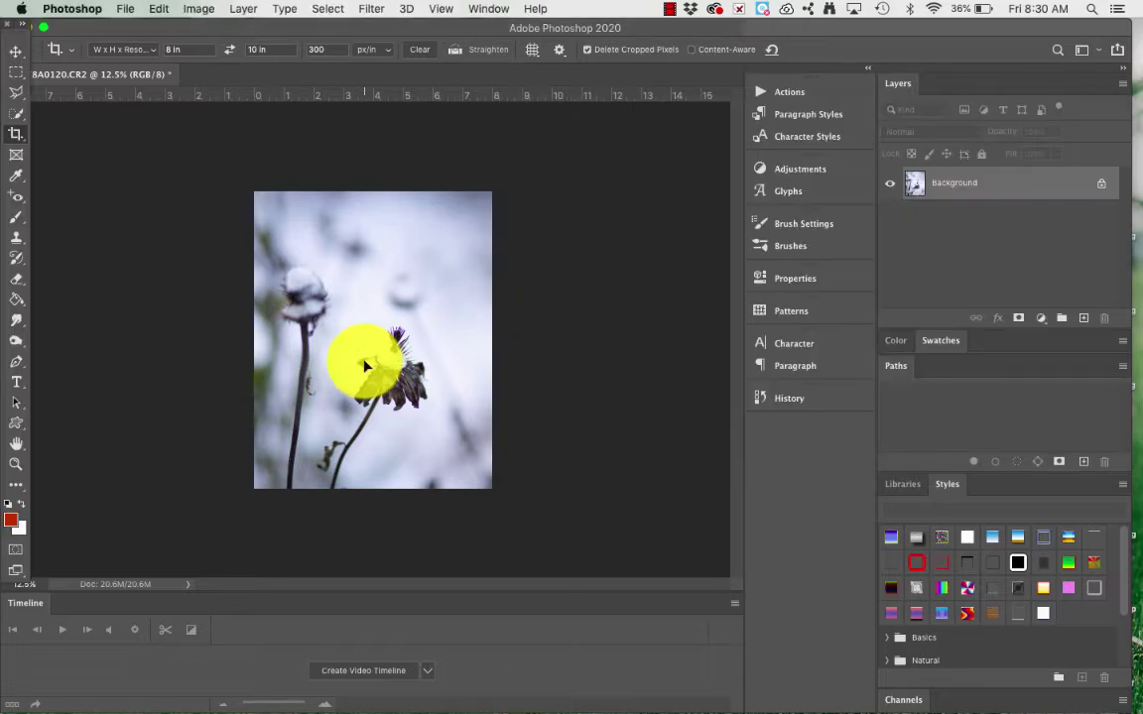
Scale and slide texture 13 to cover the full 8 × 10 canvas, then commit it.
left_click_drag(489, 421, 494, 487)
left_click_drag(374, 260, 375, 189)
left_click_drag(492, 486, 594, 485)
left_click_drag(421, 439, 372, 444)
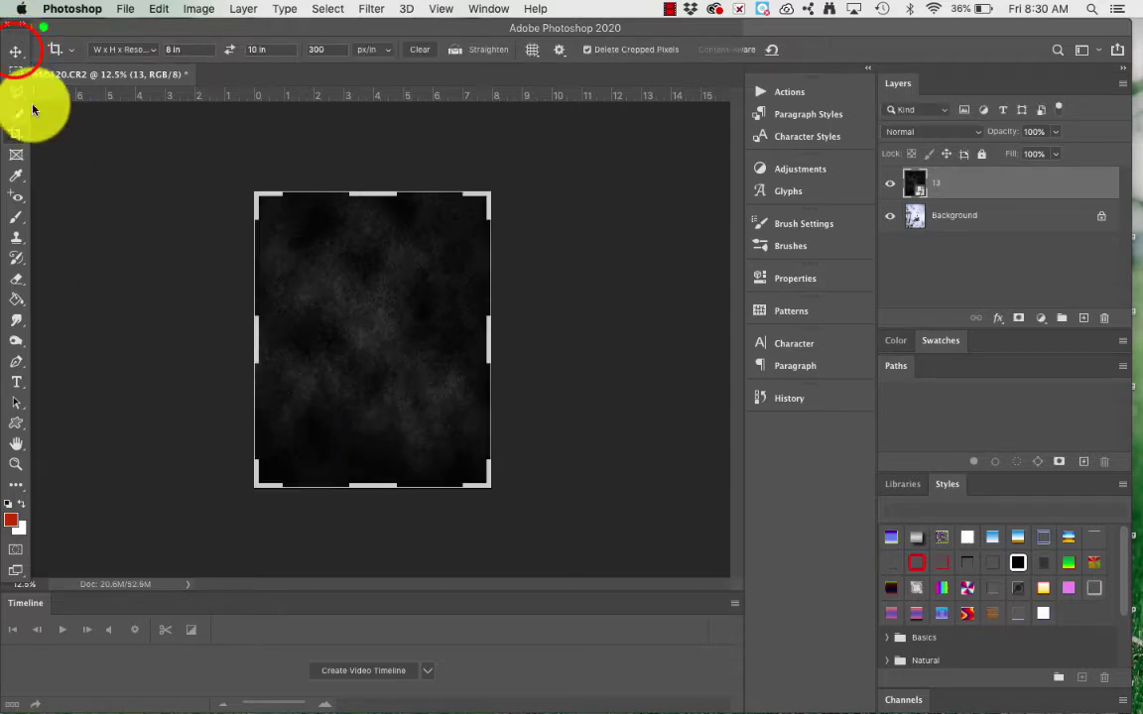
left_click(16, 52)
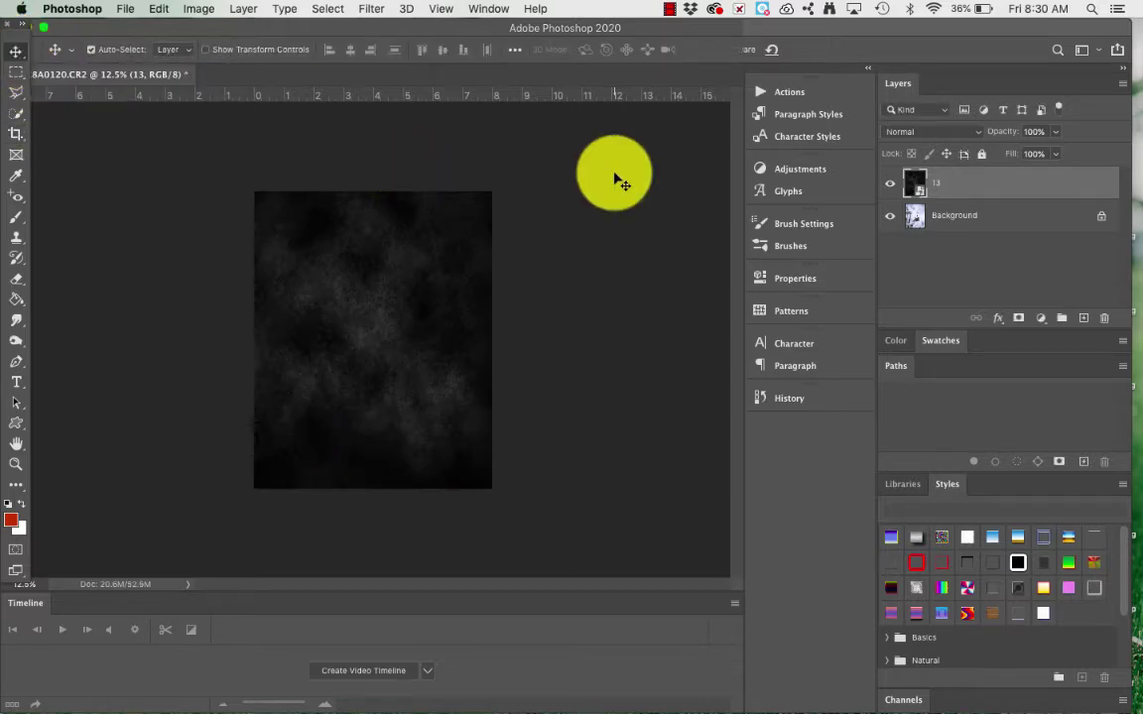
Set texture layer 13 to Overlay blend mode and add a white layer mask.
left_click(963, 132)
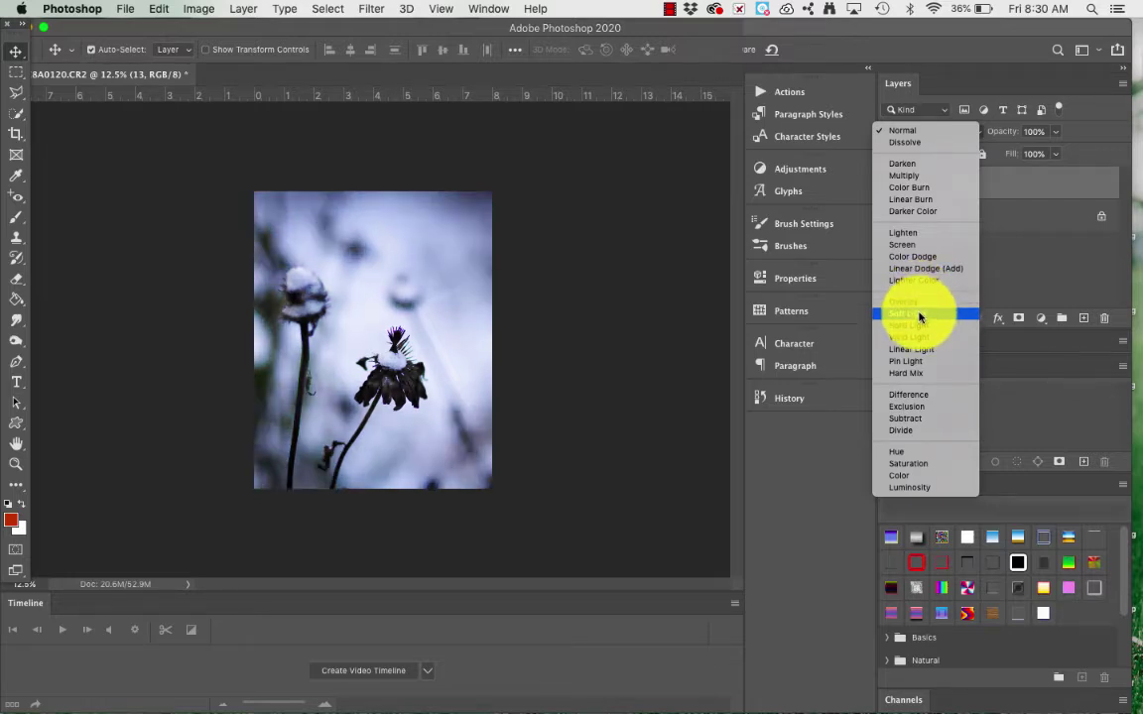
left_click(918, 303)
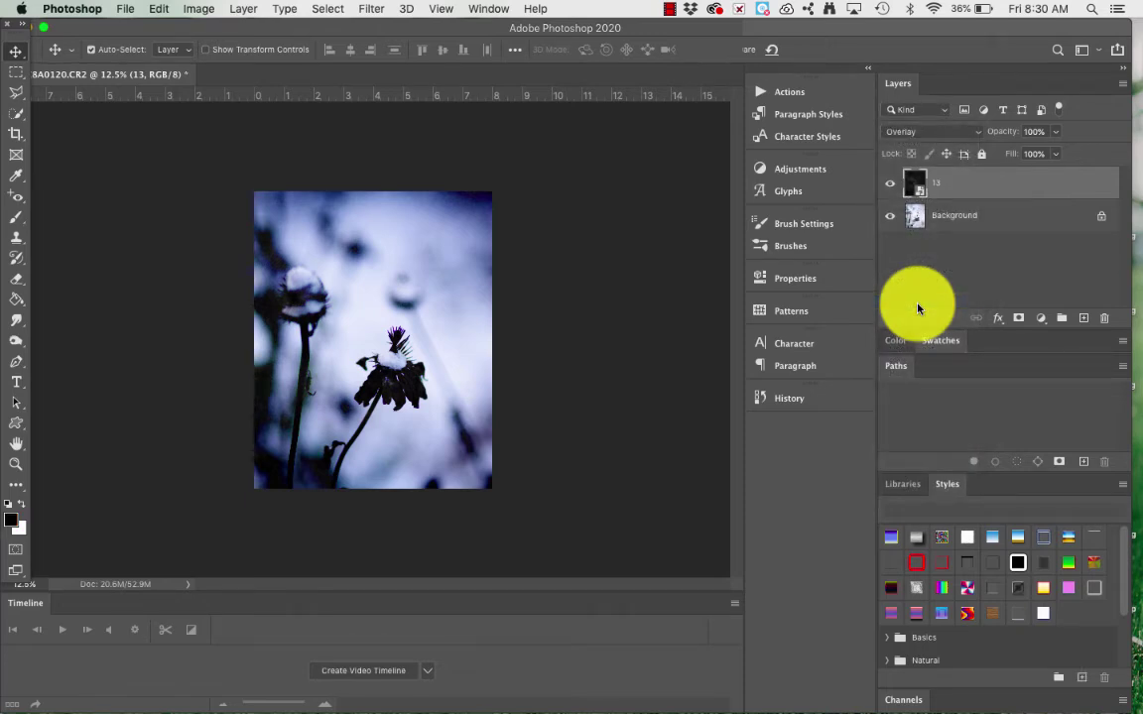
left_click(1019, 319)
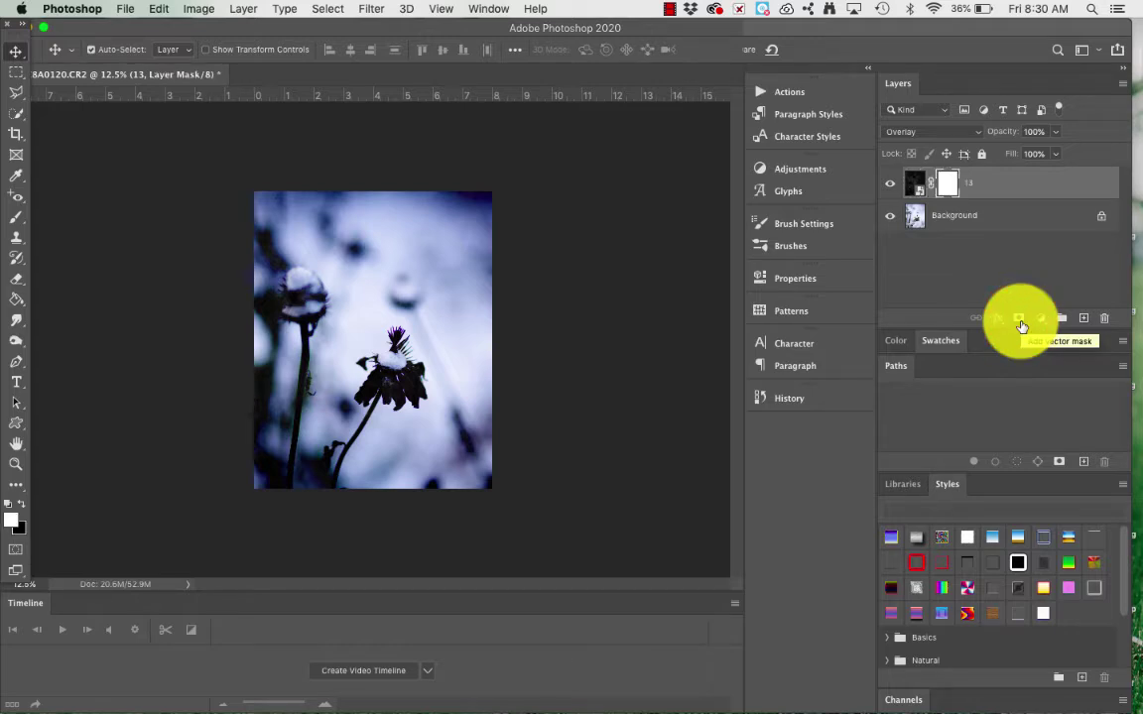
Load the 4703 px brush, try painting on layer 13's mask, then undo the strokes.
left_click(16, 216)
left_click(115, 48)
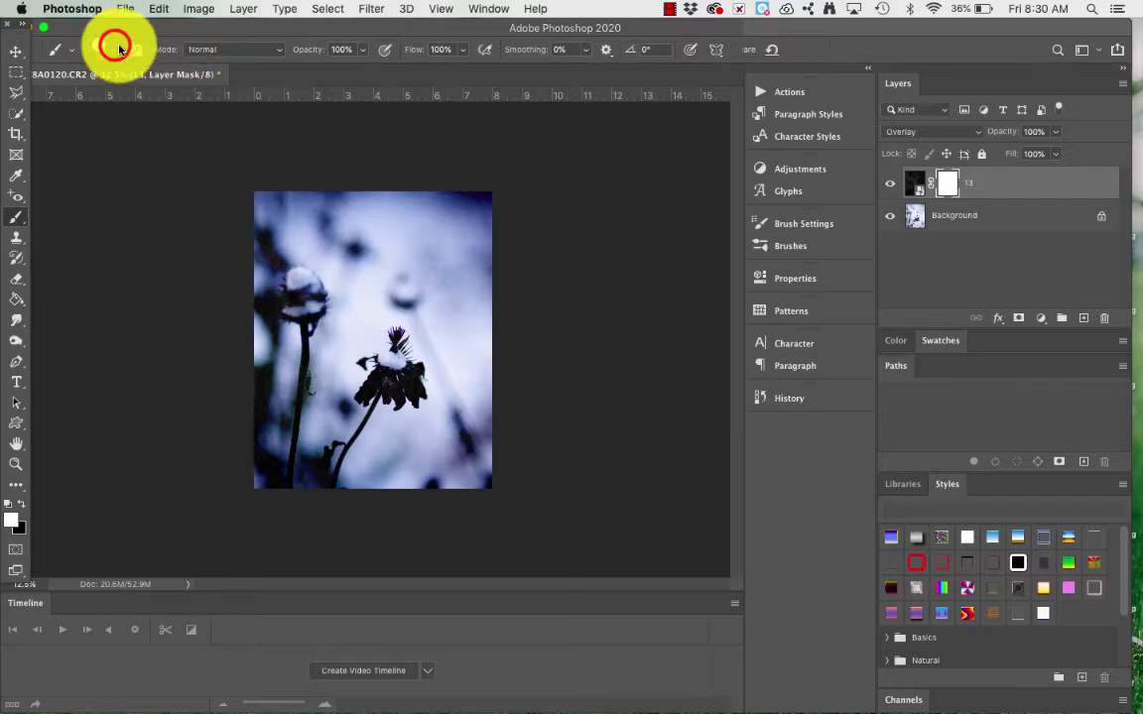
left_click(84, 165)
left_click(370, 301)
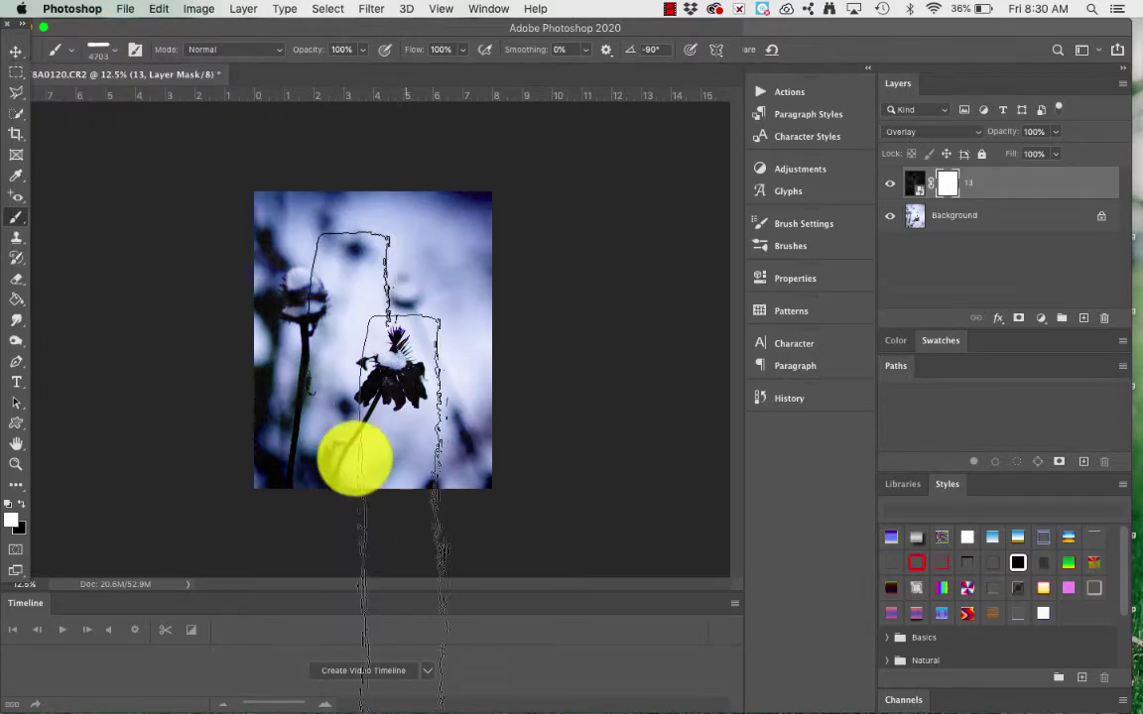
mouse_move(377, 307)
left_mouse_down()
mouse_move(395, 301)
mouse_move(389, 283)
mouse_move(382, 311)
mouse_move(361, 328)
left_mouse_up()
mouse_move(248, 298)
left_mouse_down()
mouse_move(521, 336)
mouse_move(590, 433)
left_mouse_up()
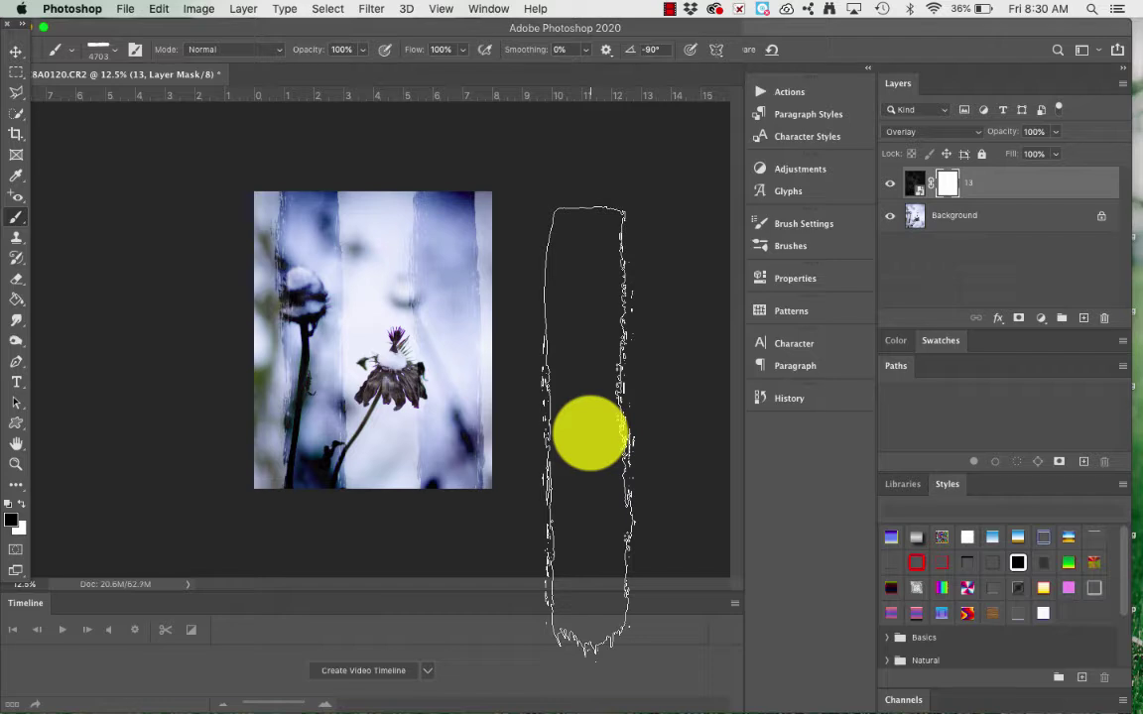
key("super+BackSpace")
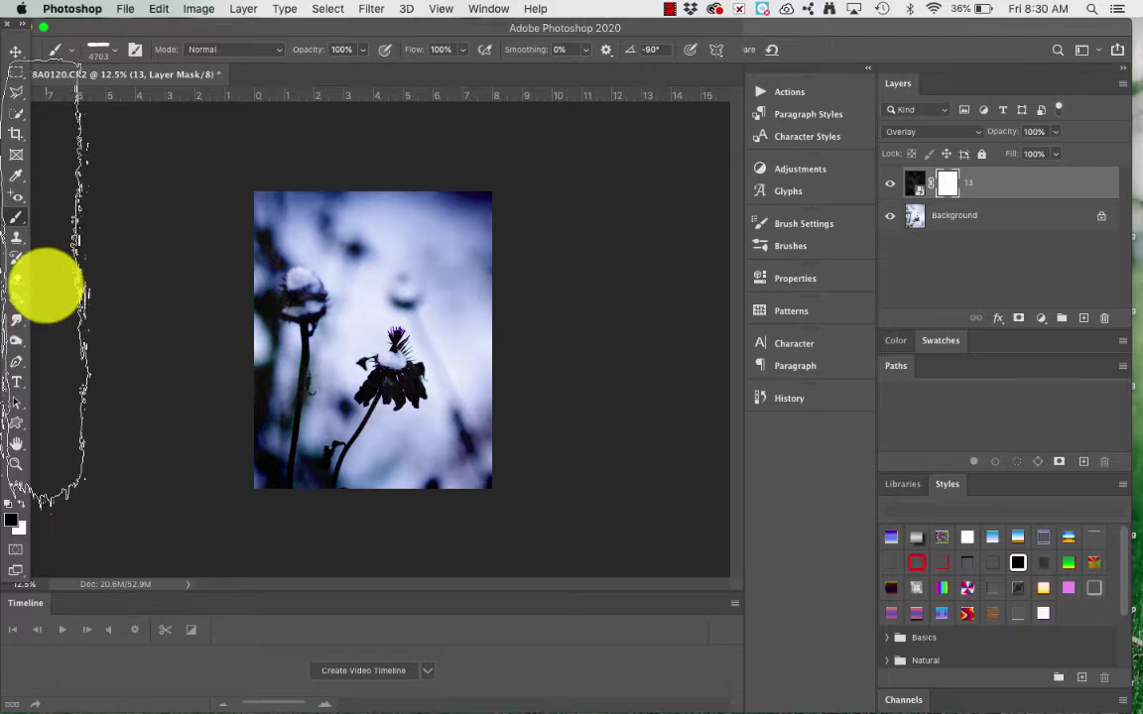
Draw a non-reversed radial gradient on layer 13's mask from the flower outward.
left_click(16, 303)
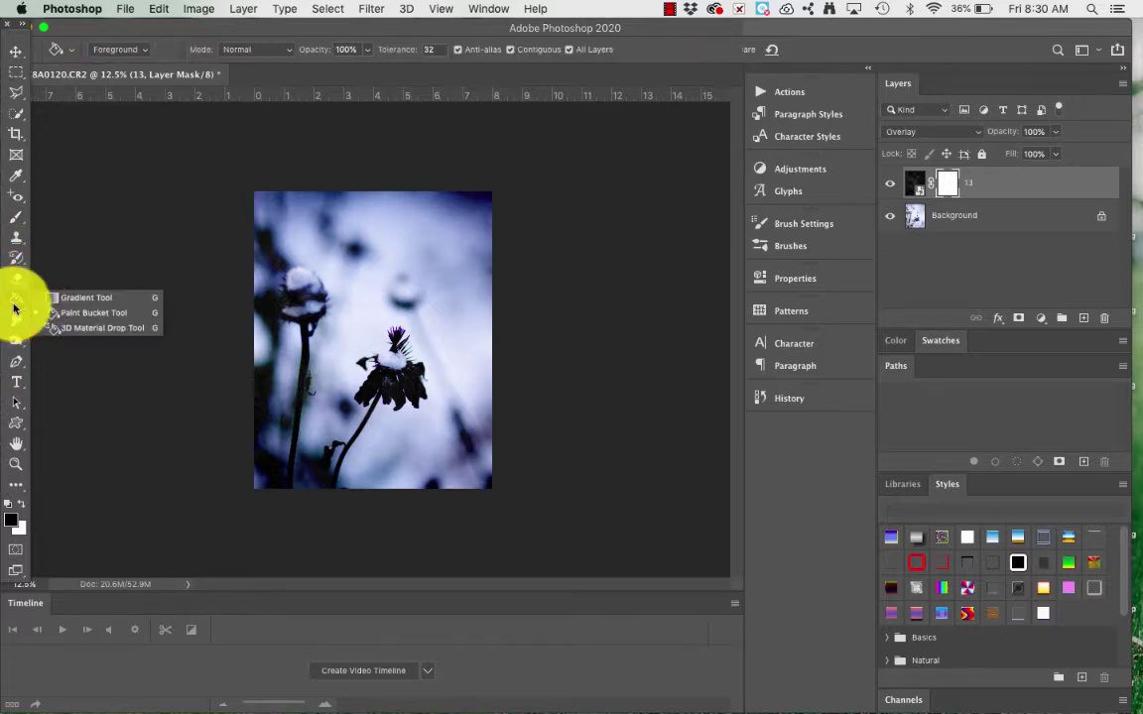
left_click(46, 298)
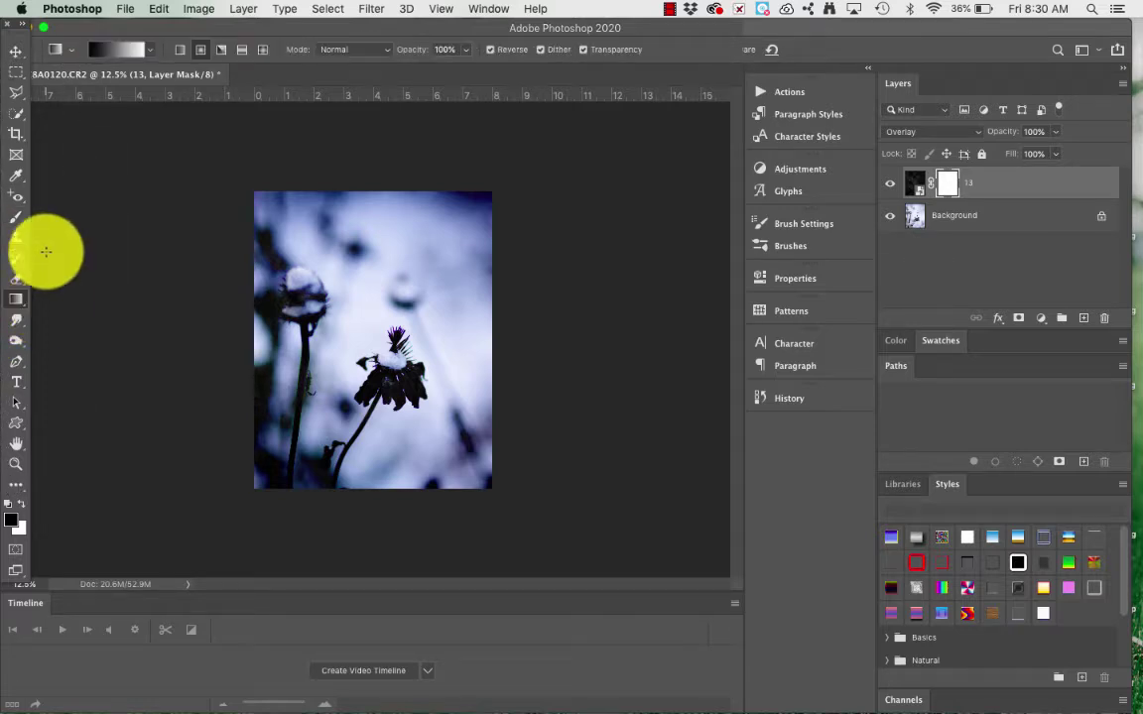
left_click(201, 49)
left_click_drag(402, 358, 492, 264)
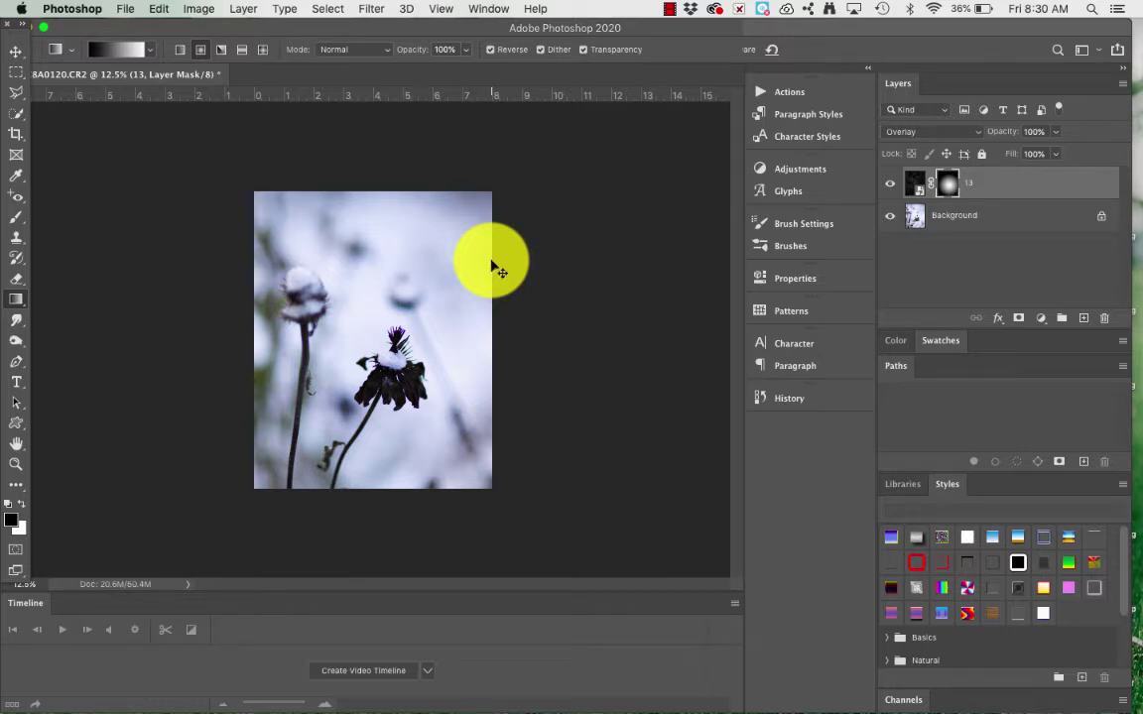
key("super+z")
left_click(490, 50)
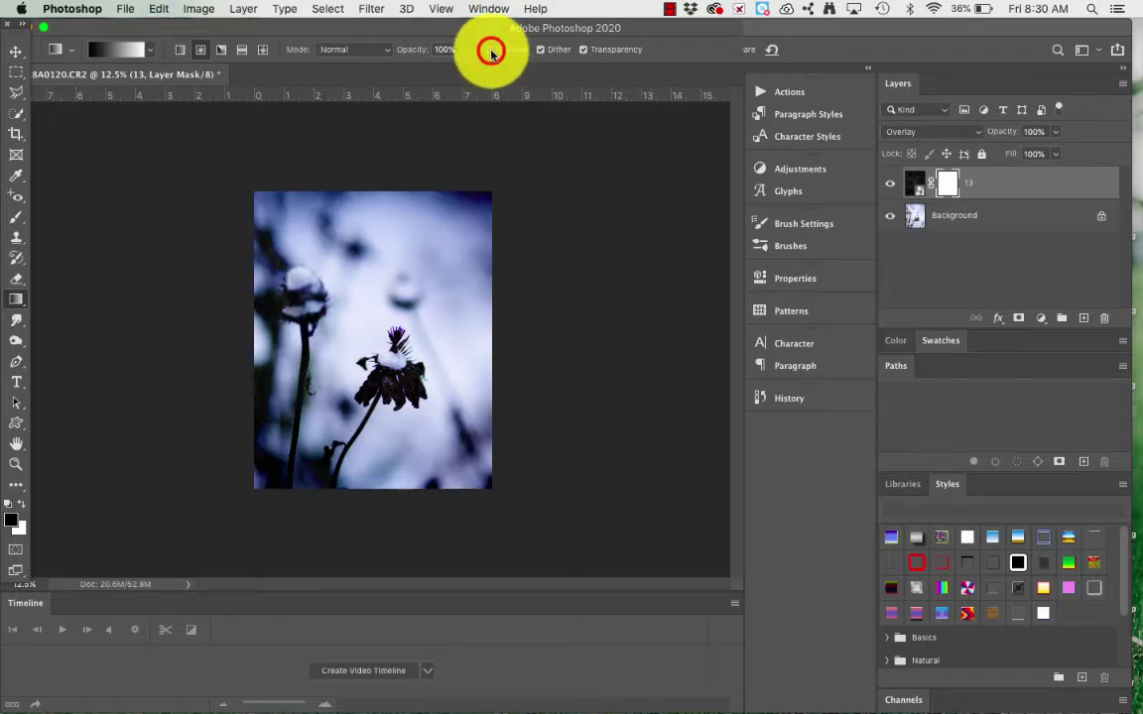
left_click_drag(399, 365, 493, 229)
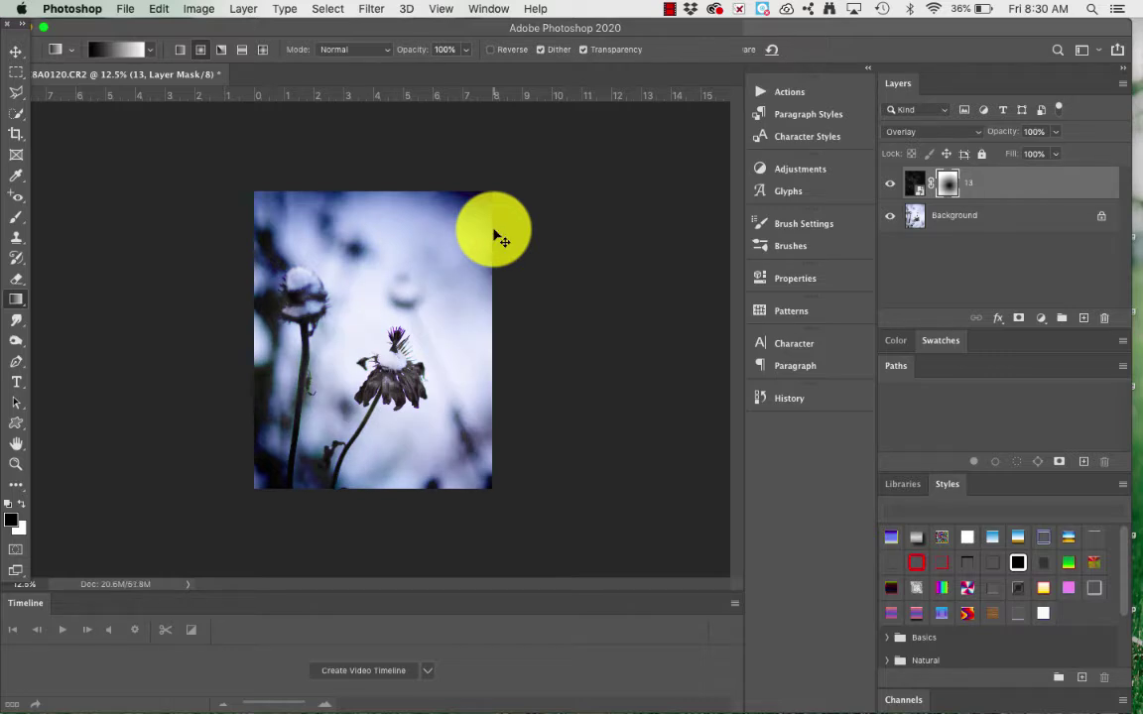
key("super+equal")
key("super+equal")
key("super+equal")
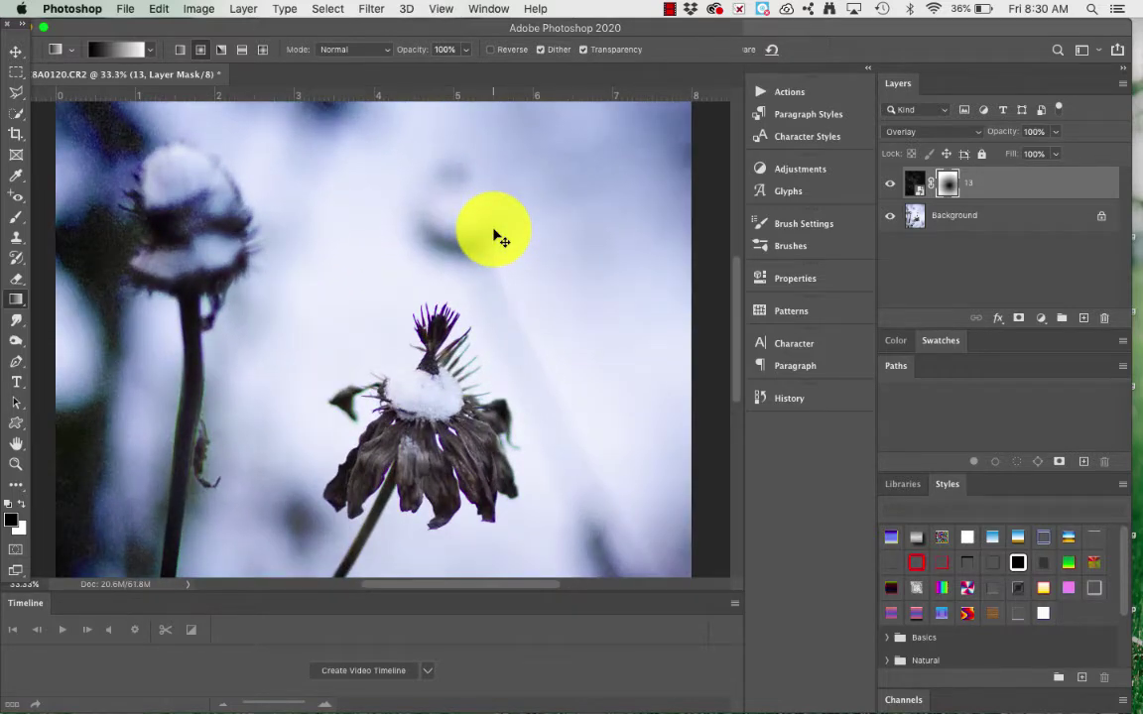
key("super+minus")
key("super+minus")
key("super+minus")
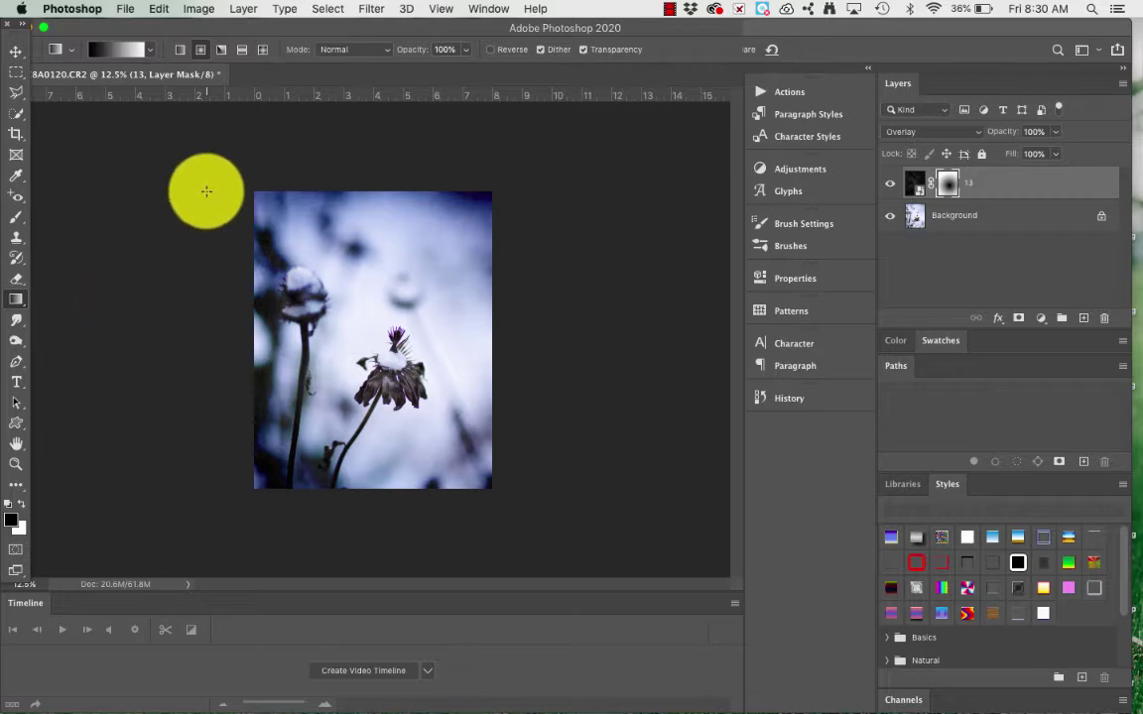
Paint the mask along the photo's left and right edges.
left_click(15, 216)
left_click_drag(248, 273, 235, 295)
left_click_drag(537, 347, 523, 346)
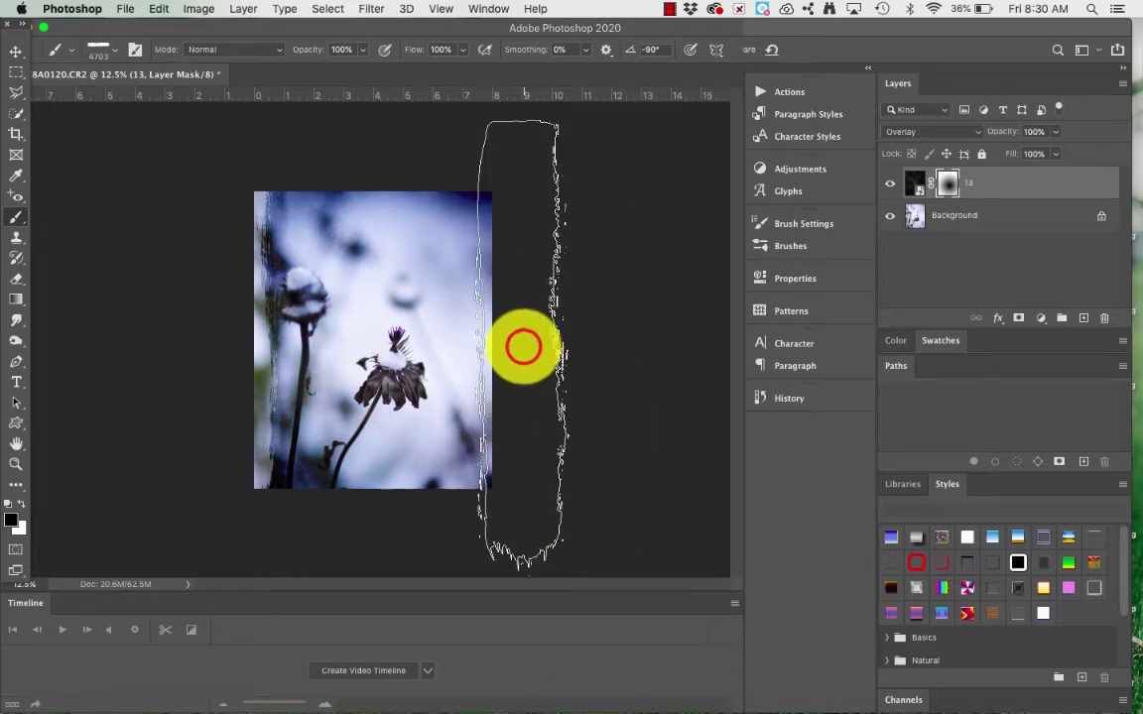
Choose grunge brush 06 rotated to 87° and stamp the mask along the top edge.
left_click(114, 49)
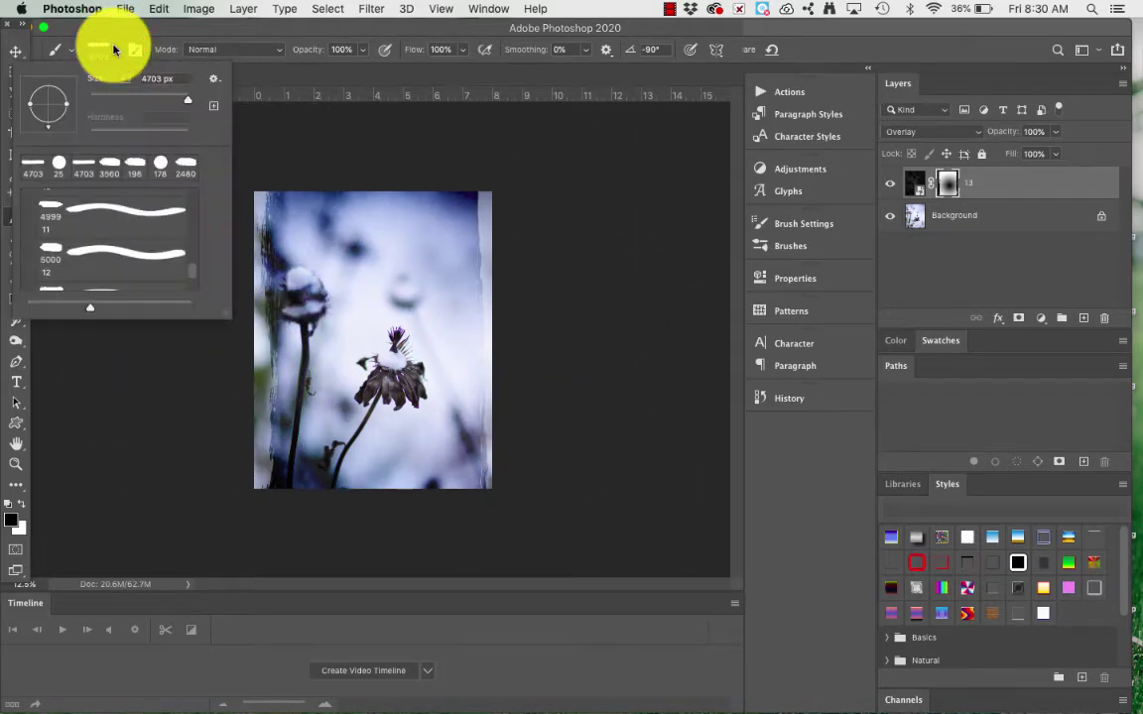
left_click(46, 128)
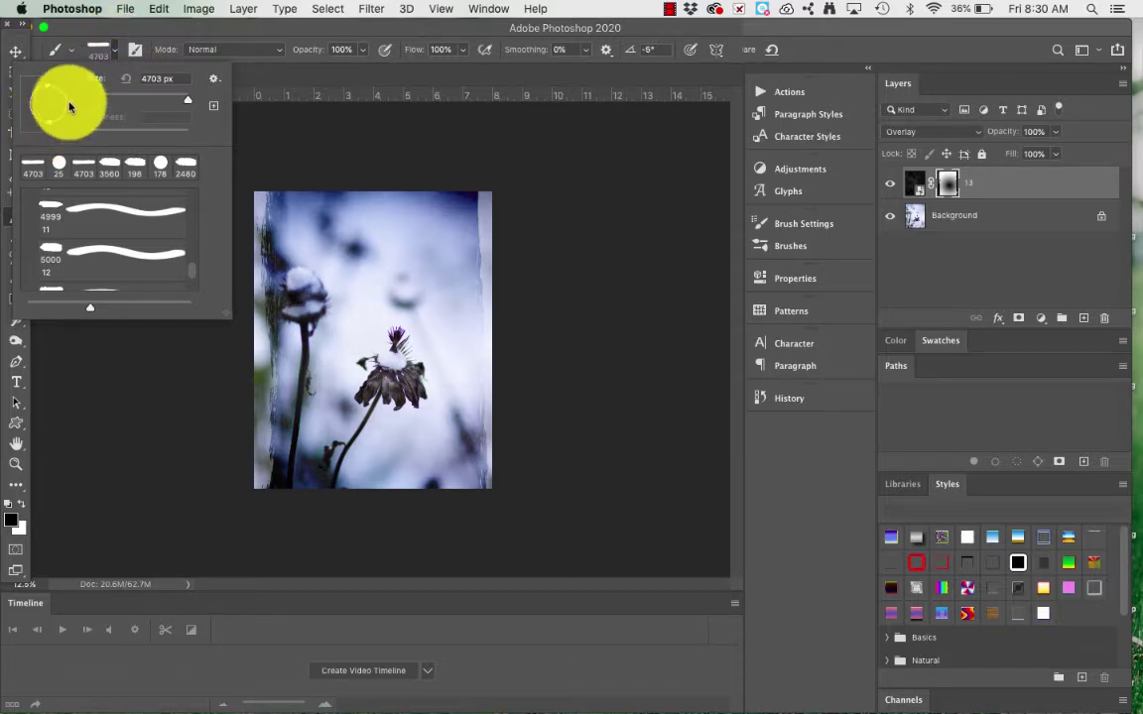
mouse_move(70, 109)
left_mouse_down()
mouse_move(71, 154)
mouse_move(72, 104)
left_mouse_up()
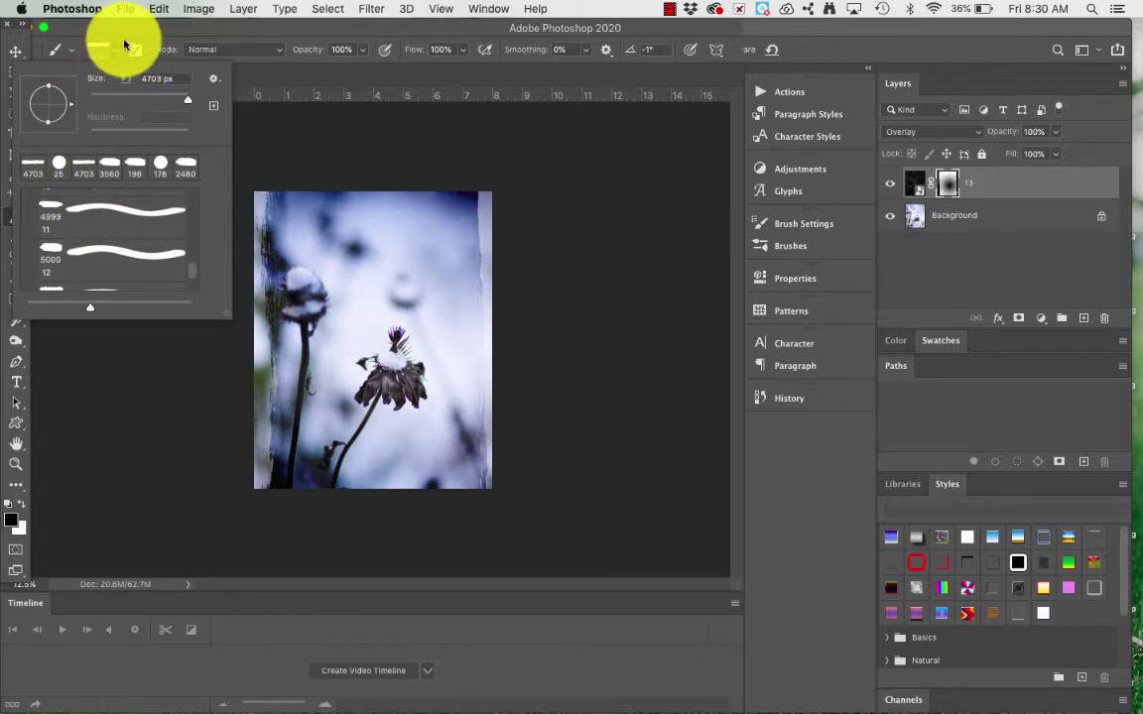
scroll(93, 264, "up", 10)
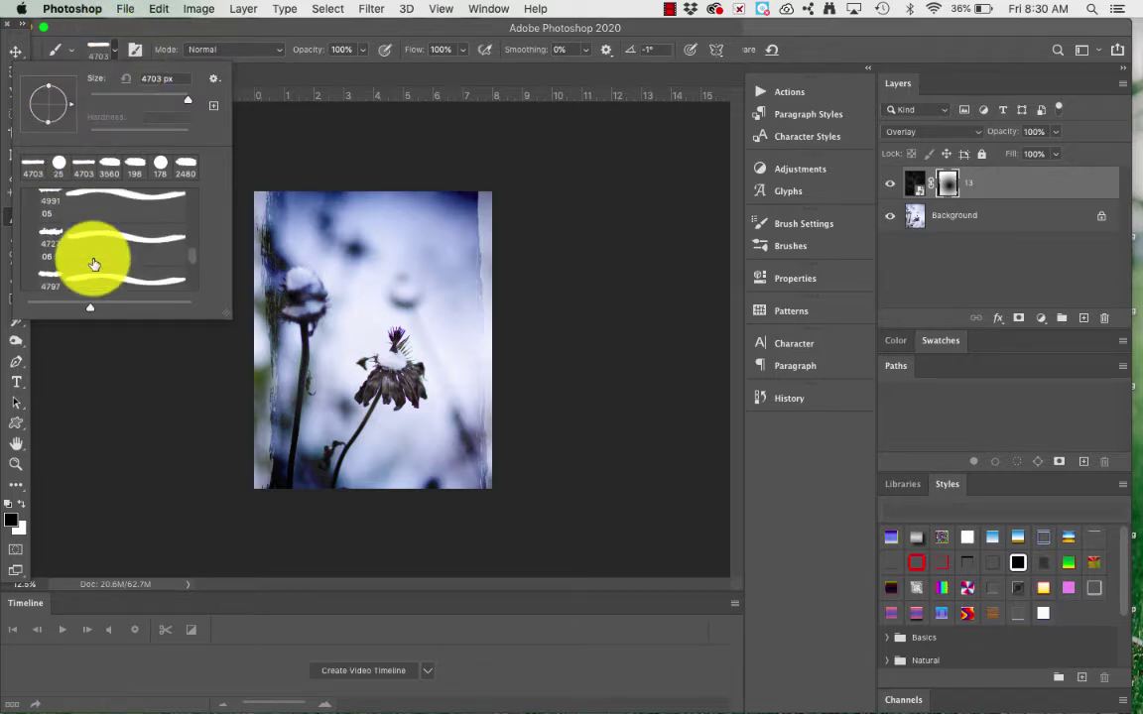
scroll(93, 263, "down", 5)
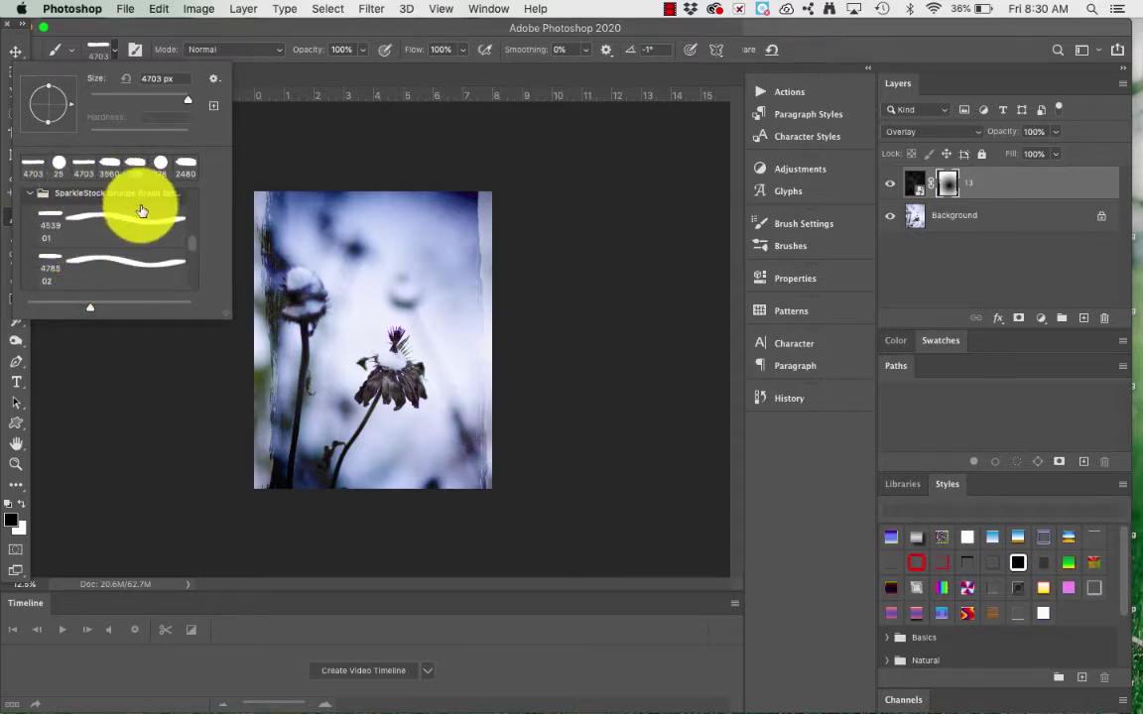
scroll(124, 264, "down", 3)
left_click(122, 260)
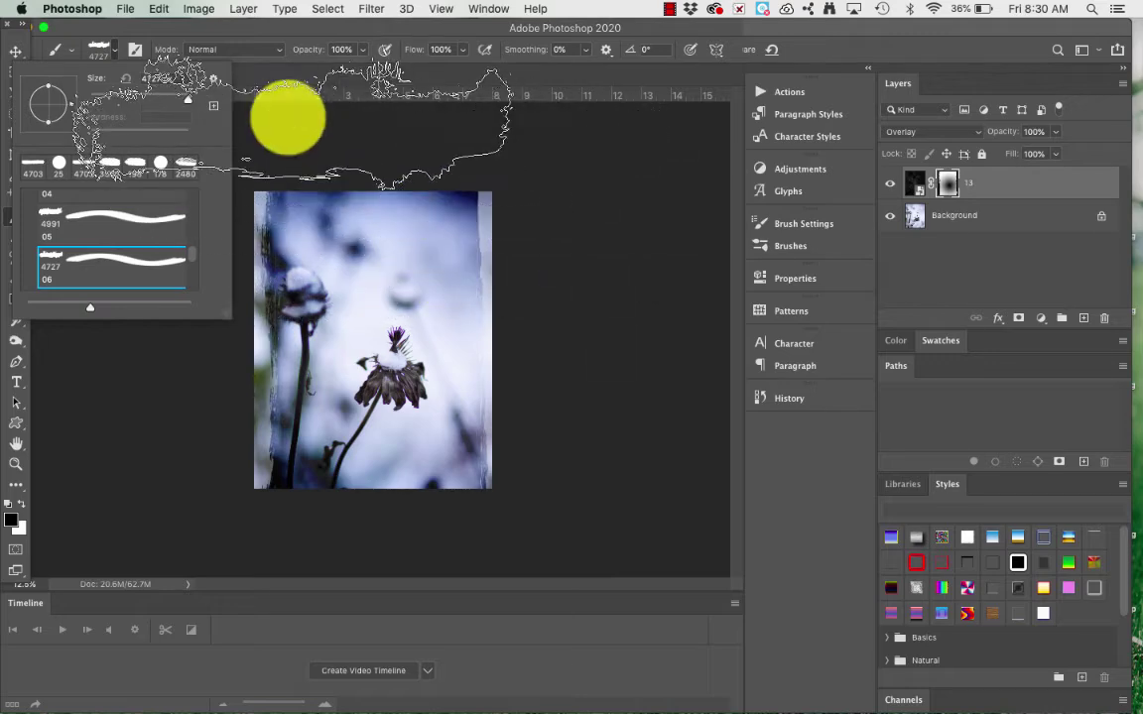
left_click(78, 105)
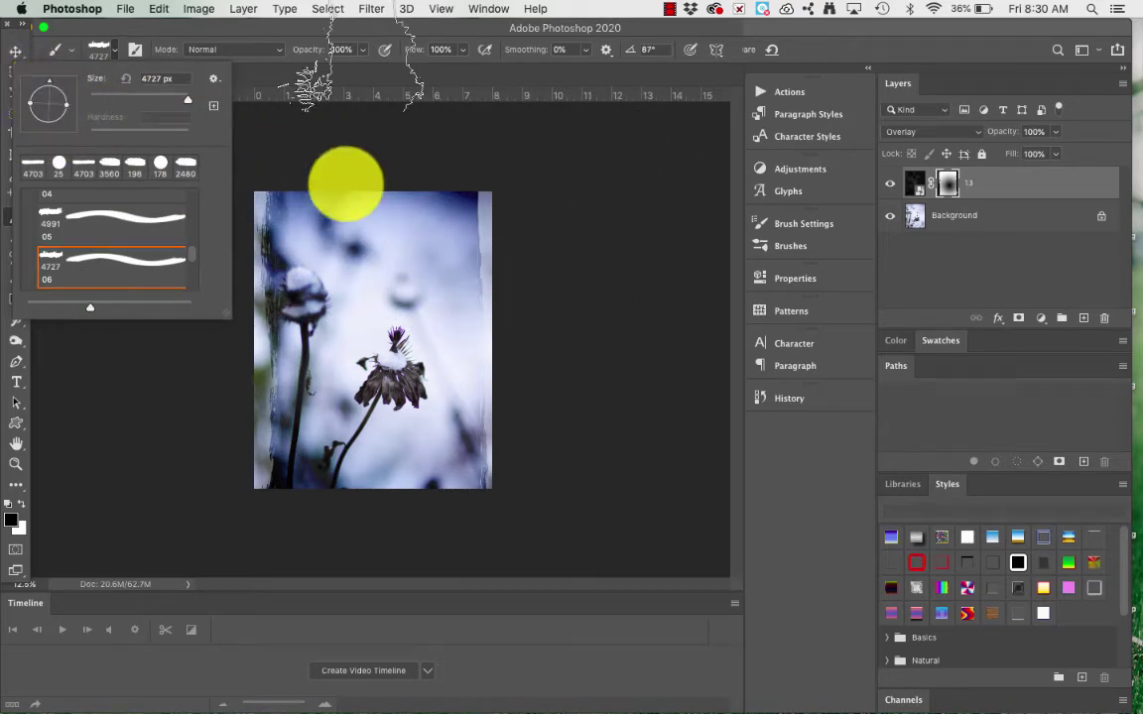
left_click_drag(50, 71, 50, 83)
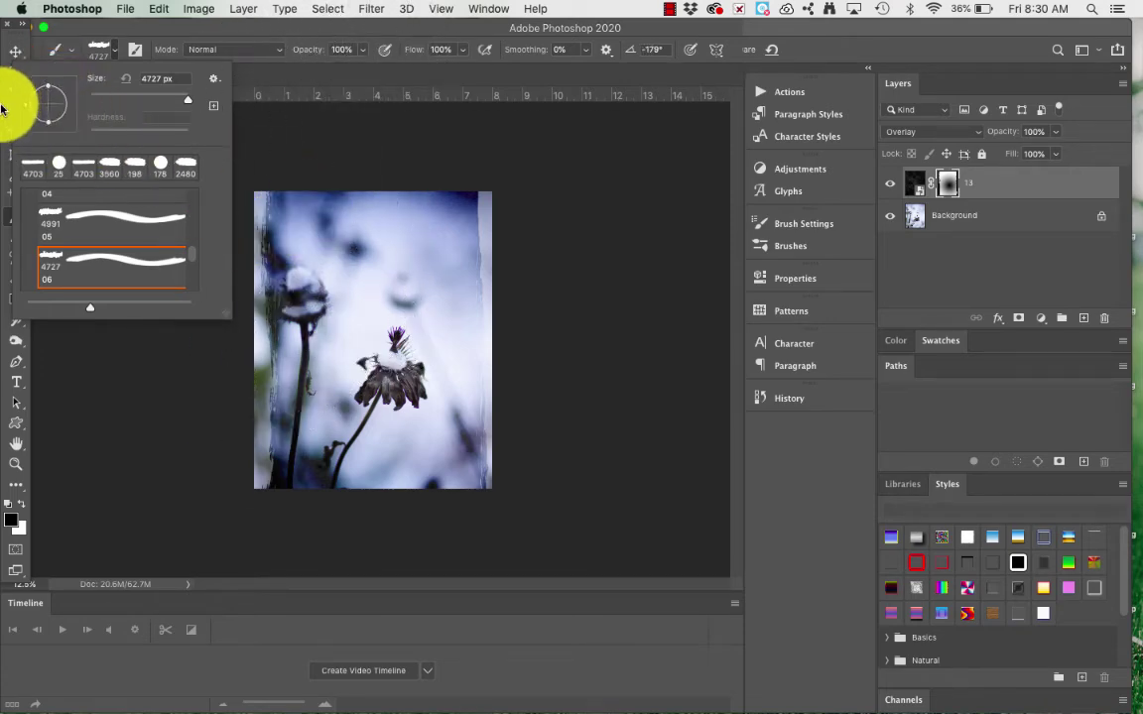
left_click(371, 158)
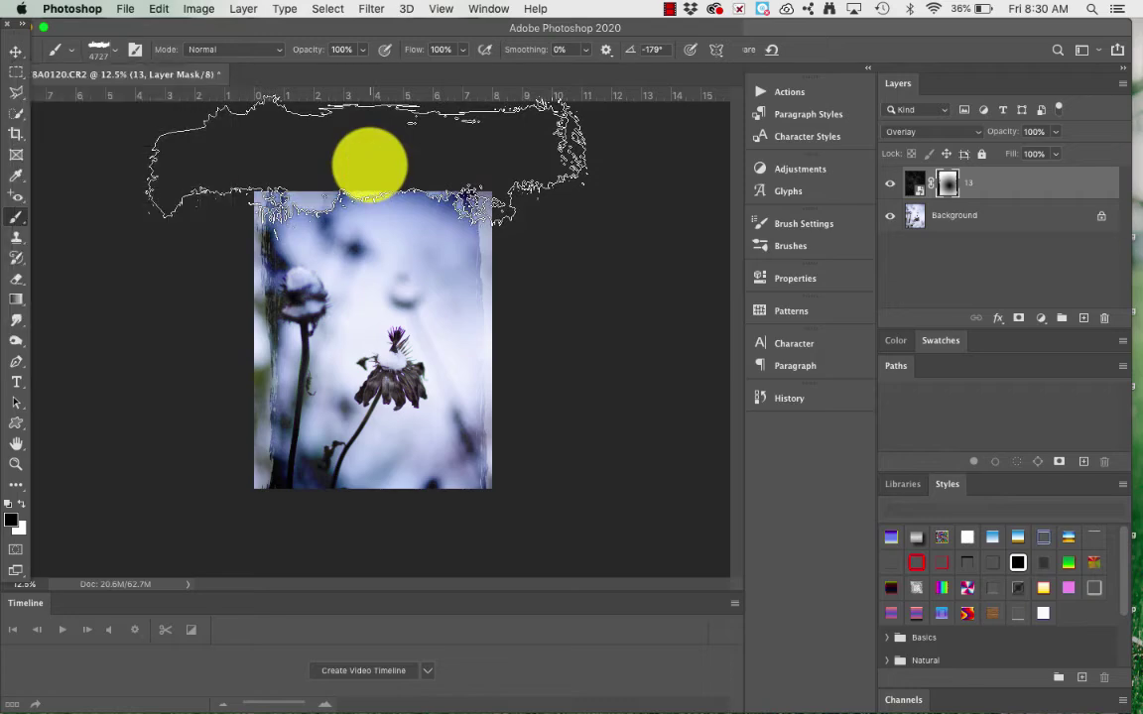
Rotate the grunge brush to 3° and stamp the mask along the bottom edge.
left_click(115, 51)
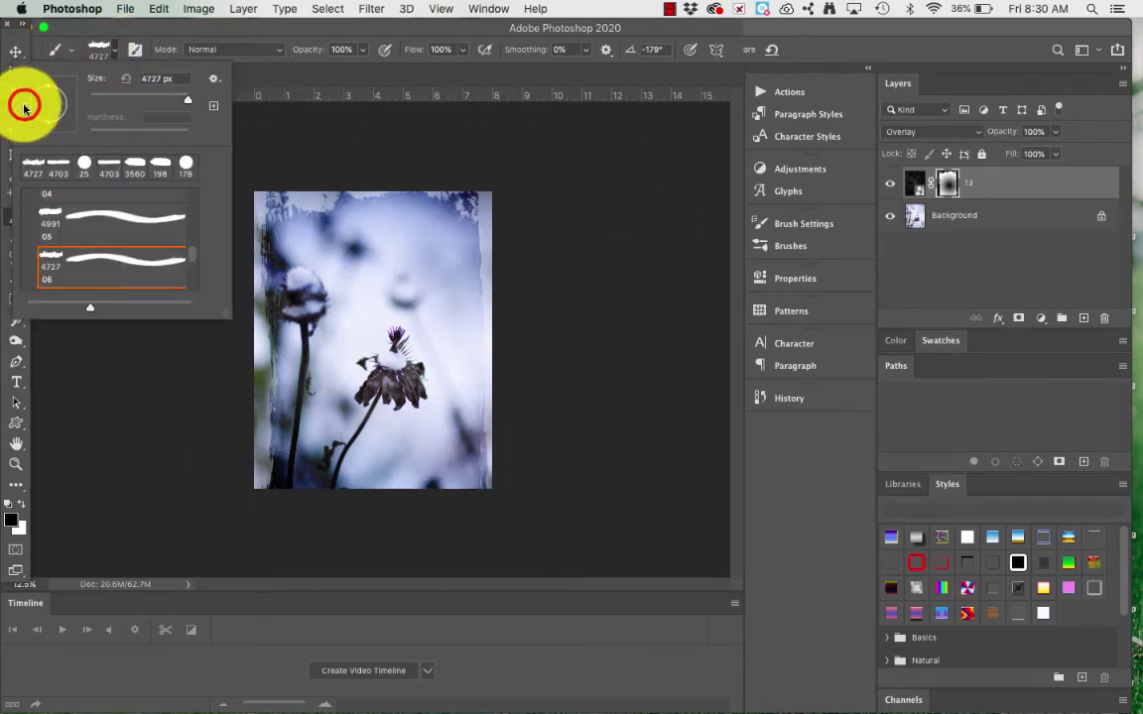
left_click(25, 106)
left_click_drag(82, 113, 85, 102)
left_click_drag(339, 486, 505, 533)
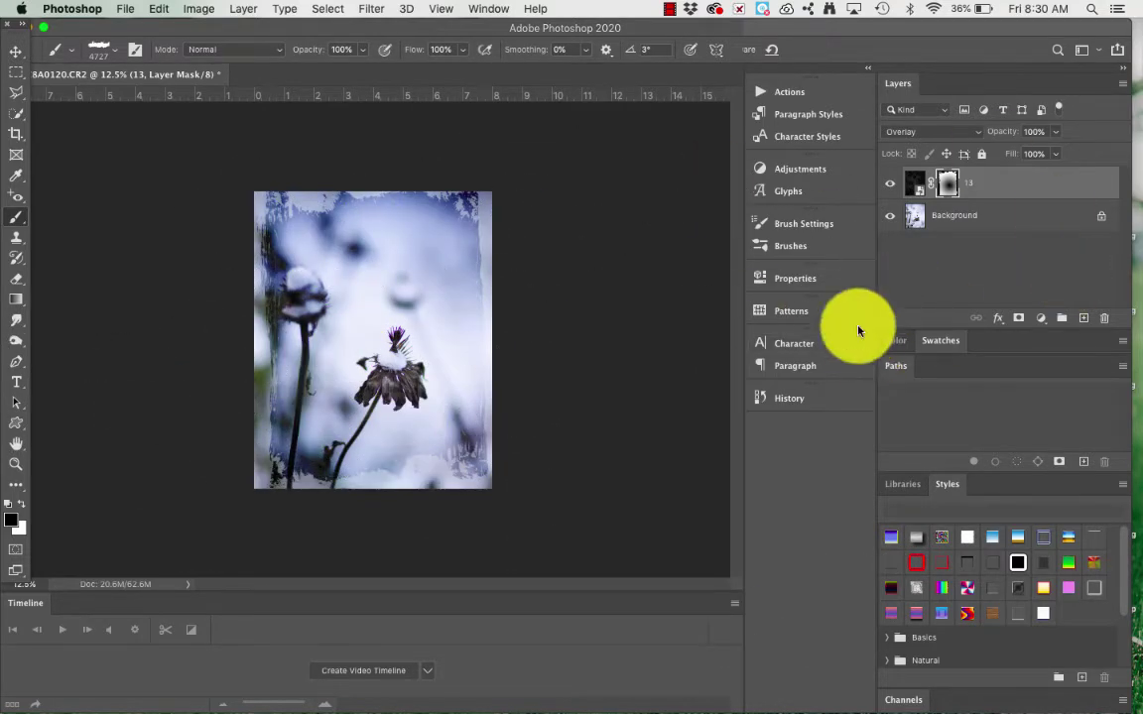
Set a 348 px Soft Round brush and paint the mask clear over the flower head.
left_click(94, 51)
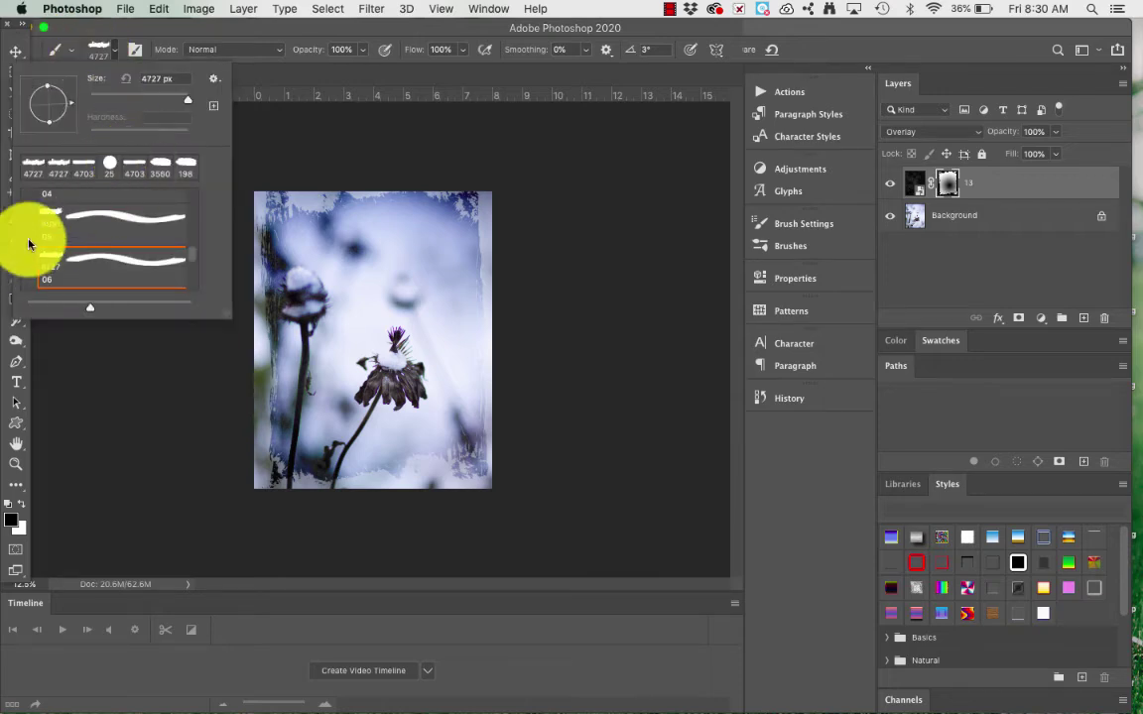
left_click(213, 79)
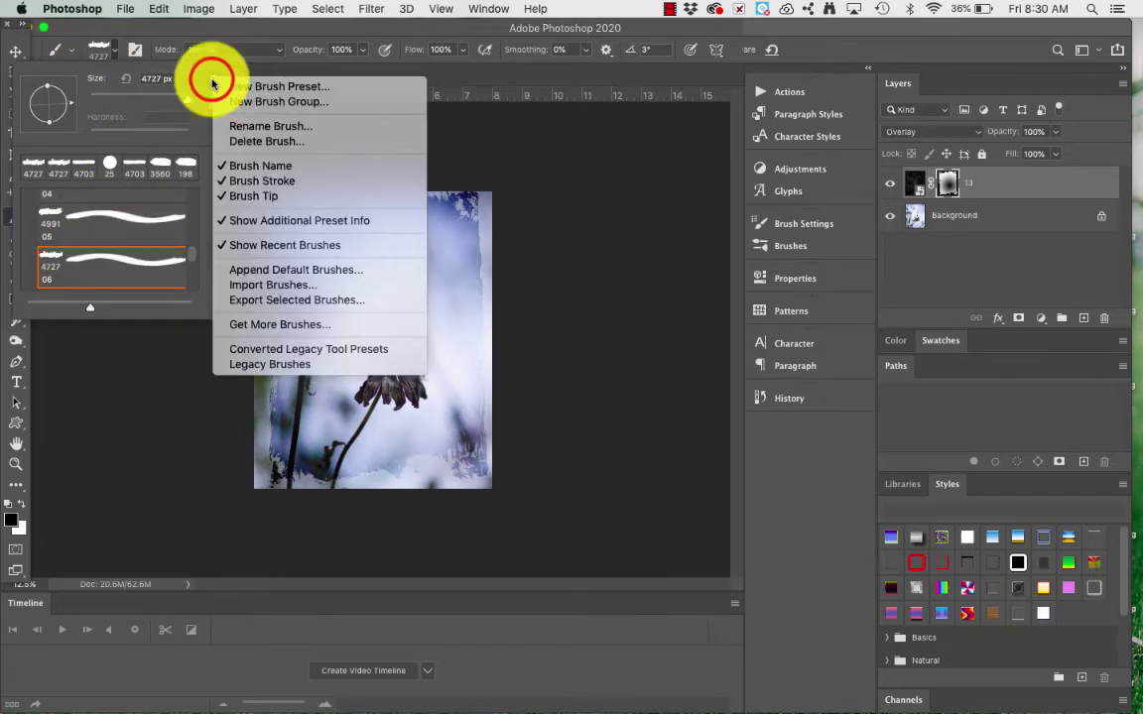
left_click(210, 83)
left_click(70, 47)
left_click(71, 49)
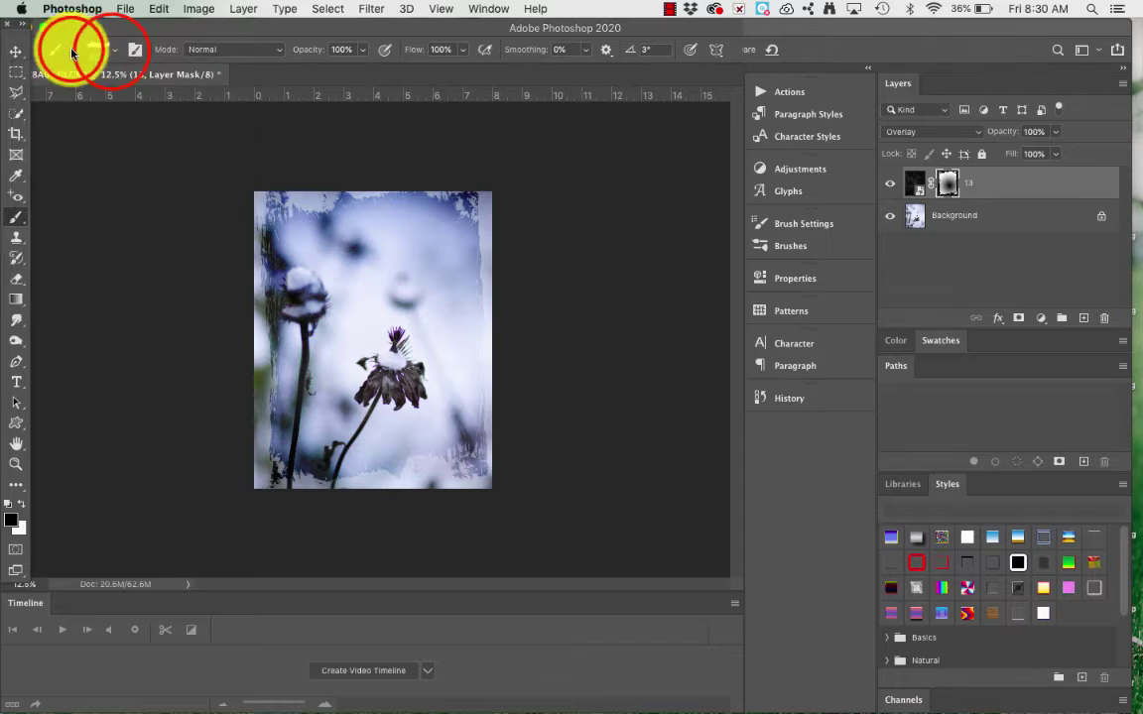
left_click(100, 47)
scroll(147, 233, "up", 3)
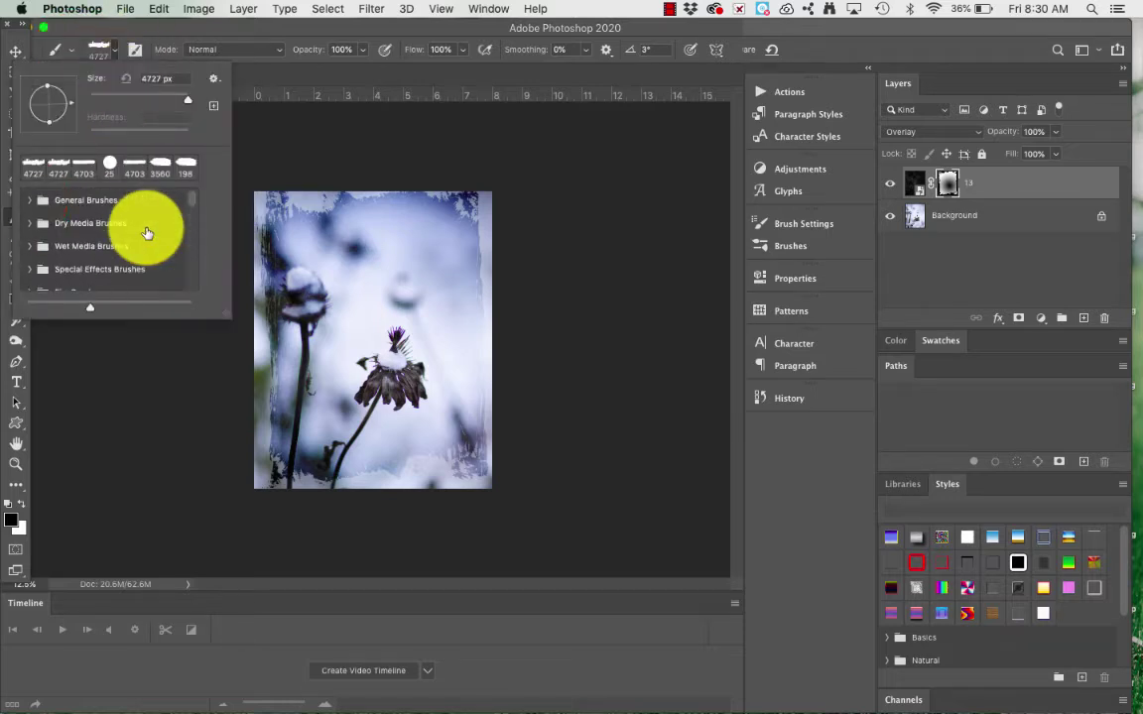
left_click(30, 199)
left_click(114, 226)
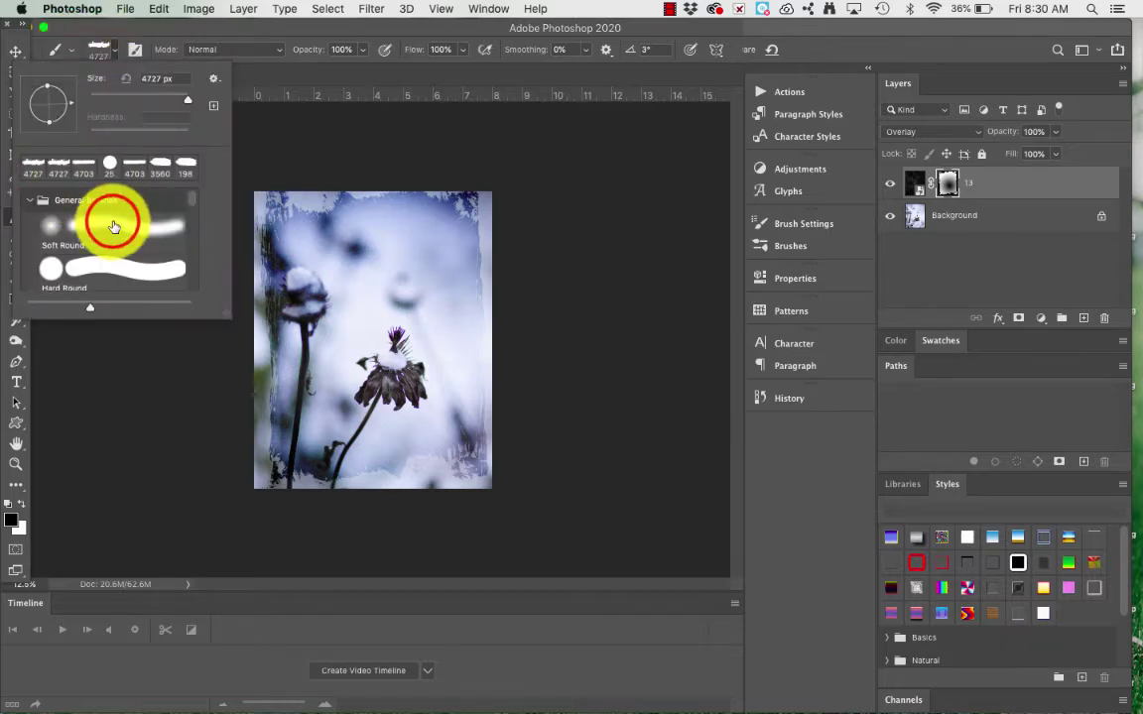
left_click(156, 100)
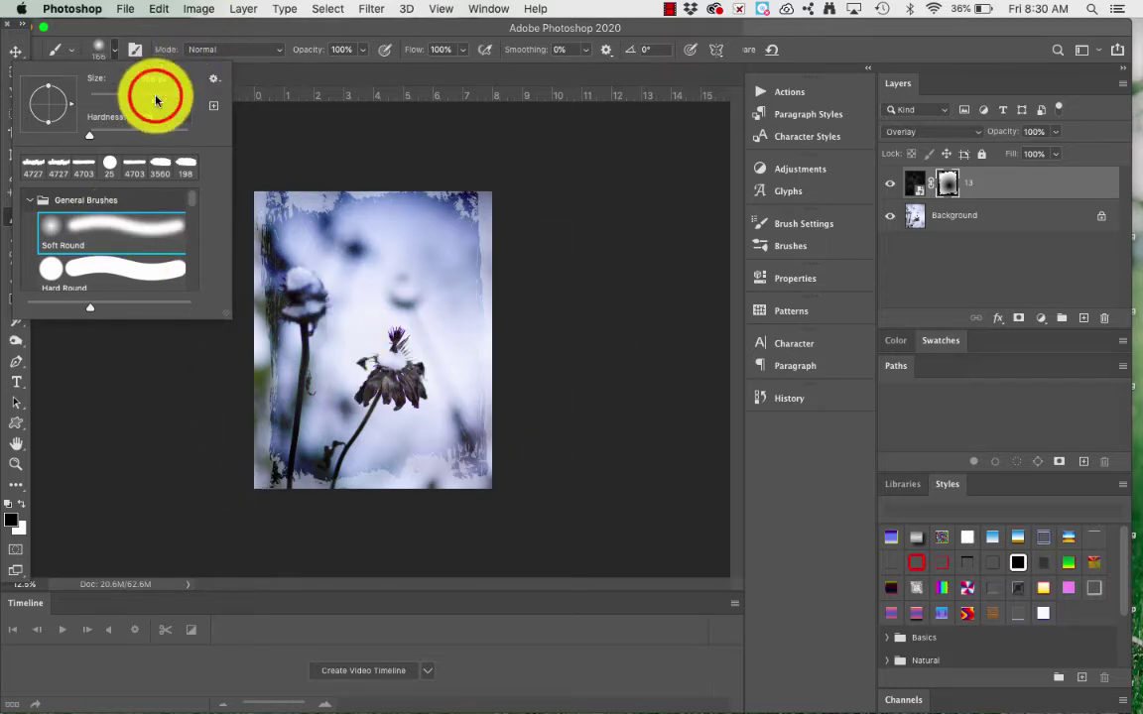
left_click_drag(156, 99, 171, 99)
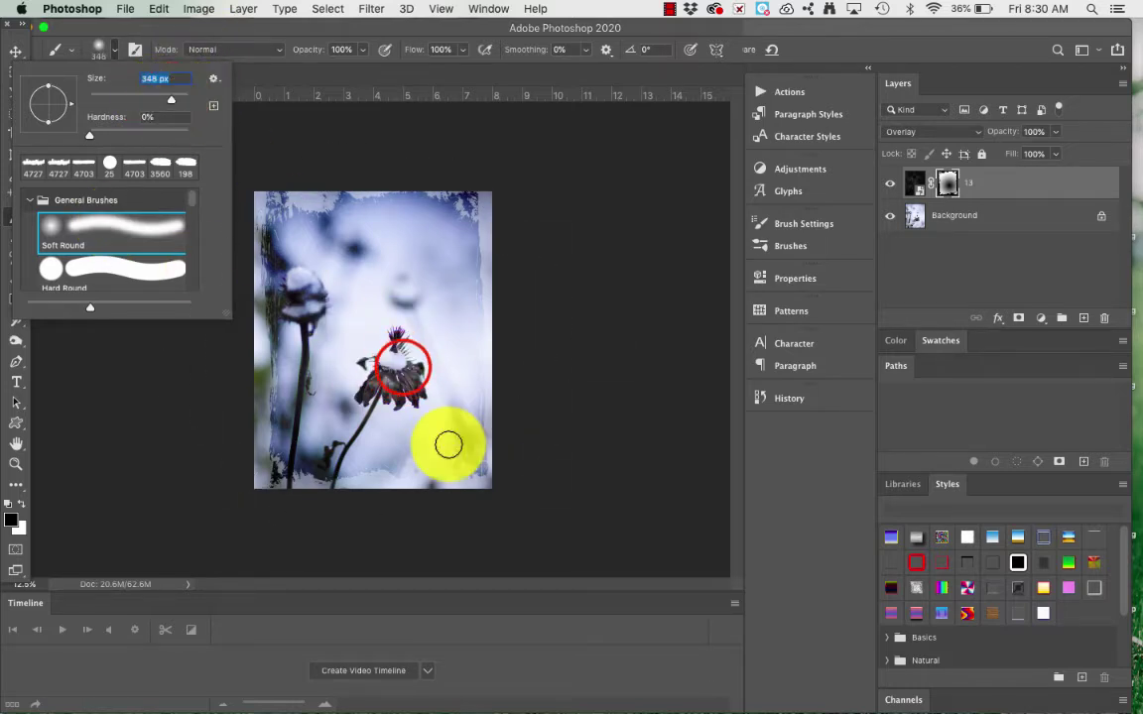
left_click(396, 367)
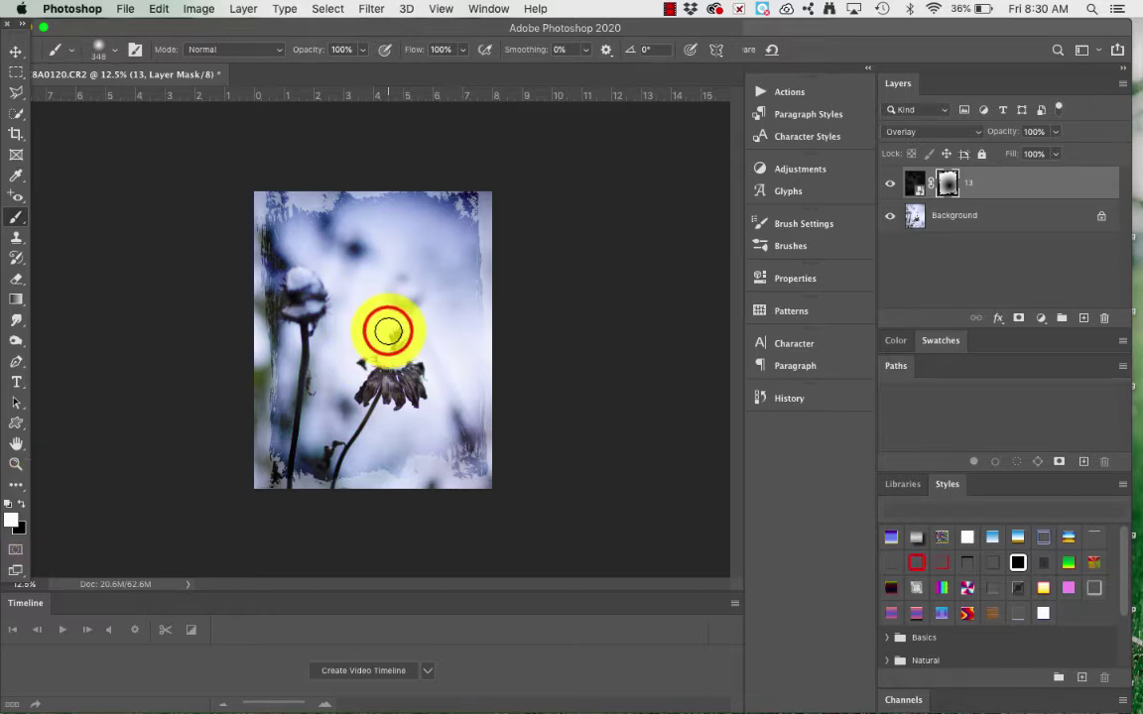
mouse_move(388, 331)
left_mouse_down()
mouse_move(386, 393)
mouse_move(361, 362)
mouse_move(398, 335)
mouse_move(412, 335)
mouse_move(420, 380)
mouse_move(377, 401)
mouse_move(355, 357)
mouse_move(405, 323)
mouse_move(374, 334)
mouse_move(372, 384)
mouse_move(399, 401)
mouse_move(415, 382)
mouse_move(381, 327)
mouse_move(350, 369)
mouse_move(381, 408)
mouse_move(358, 394)
mouse_move(392, 329)
left_mouse_up()
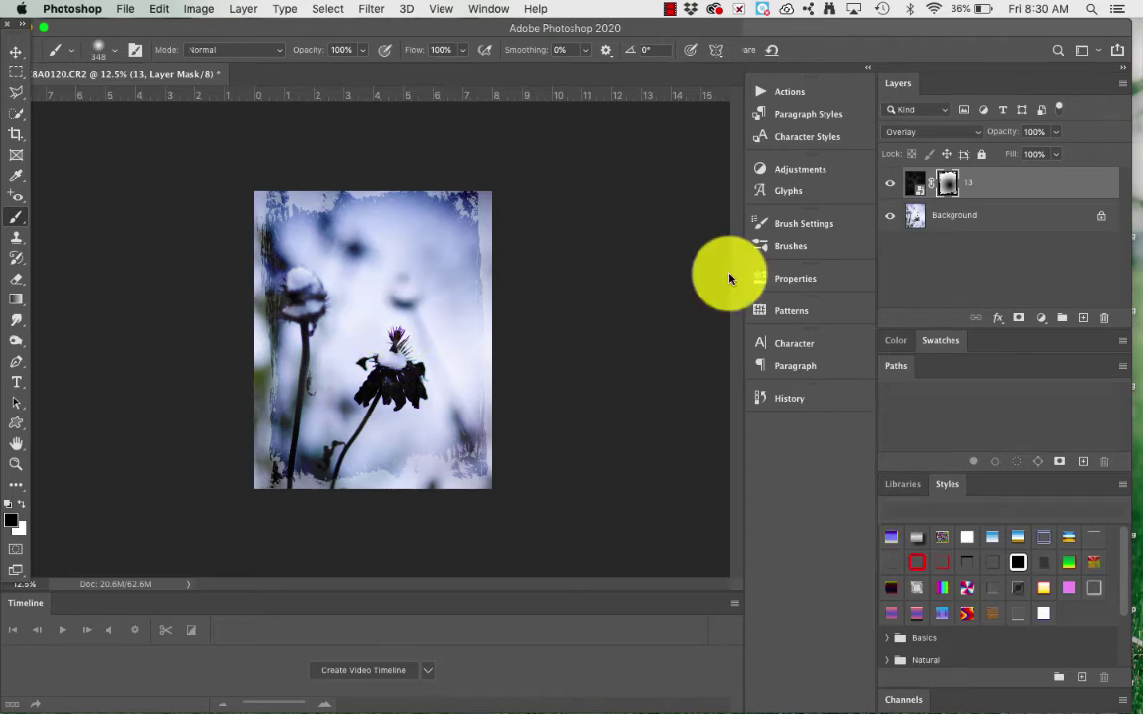
Open the desktop Textures folder and drag the first texture into the Photoshop photo.
left_click(795, 6)
left_click_drag(791, 24, 757, 236)
left_click(514, 124)
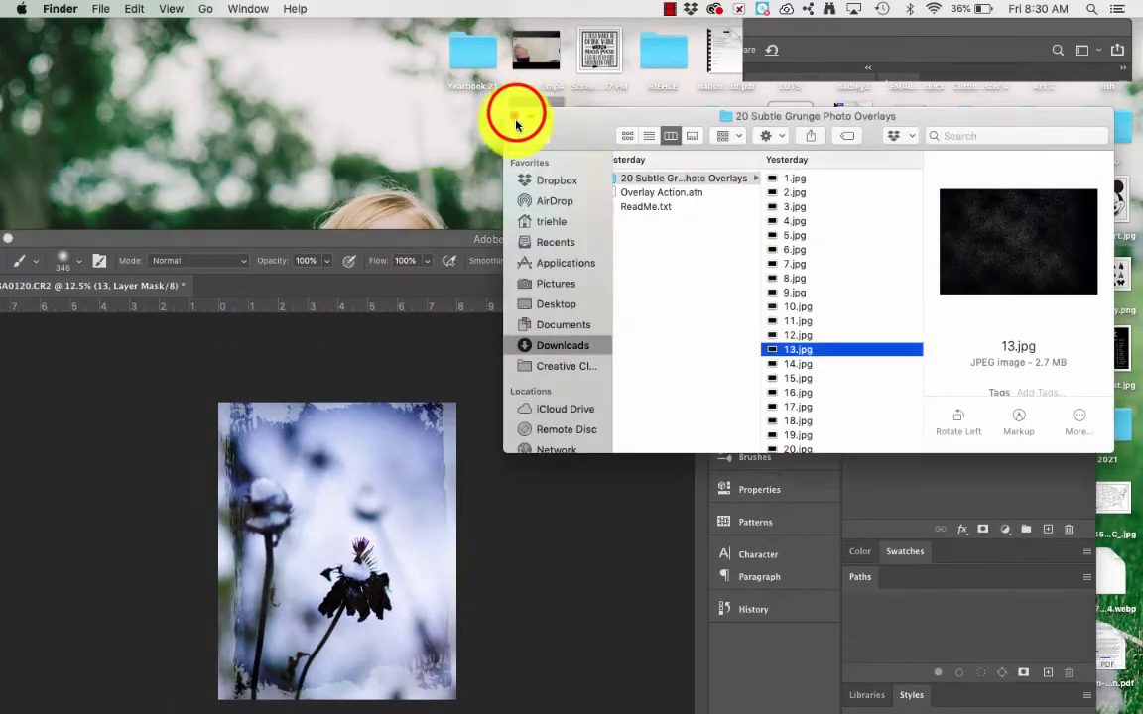
left_click(516, 116)
left_click(527, 129)
double_click(528, 136)
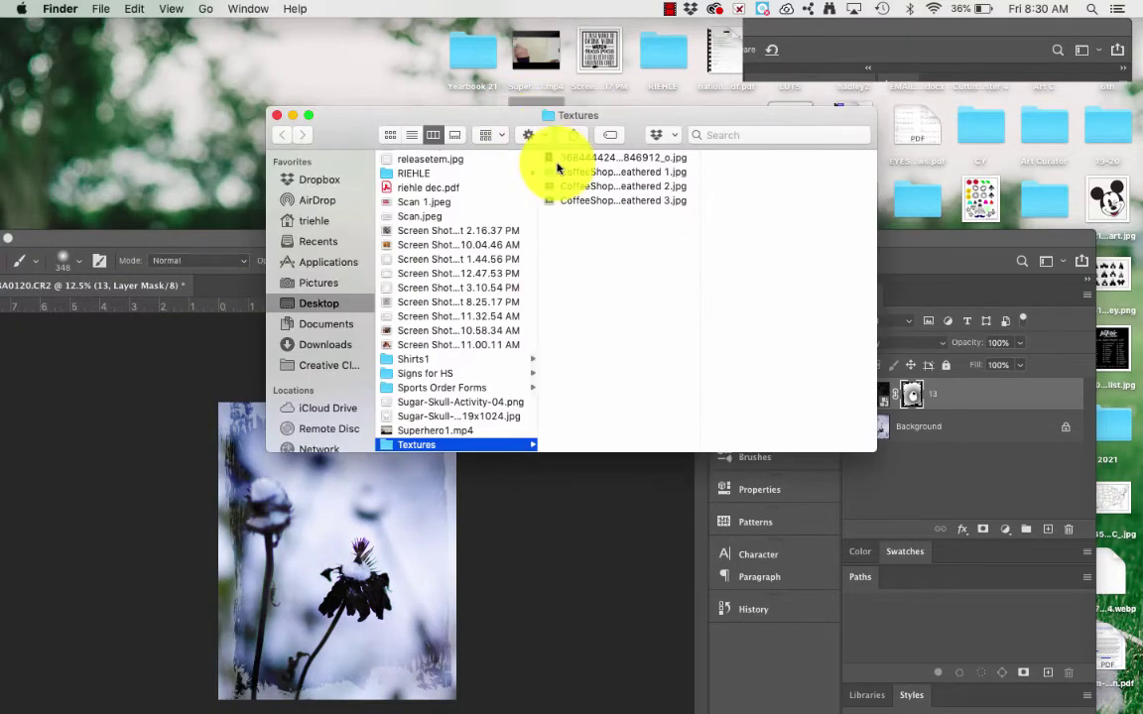
left_click_drag(549, 159, 342, 576)
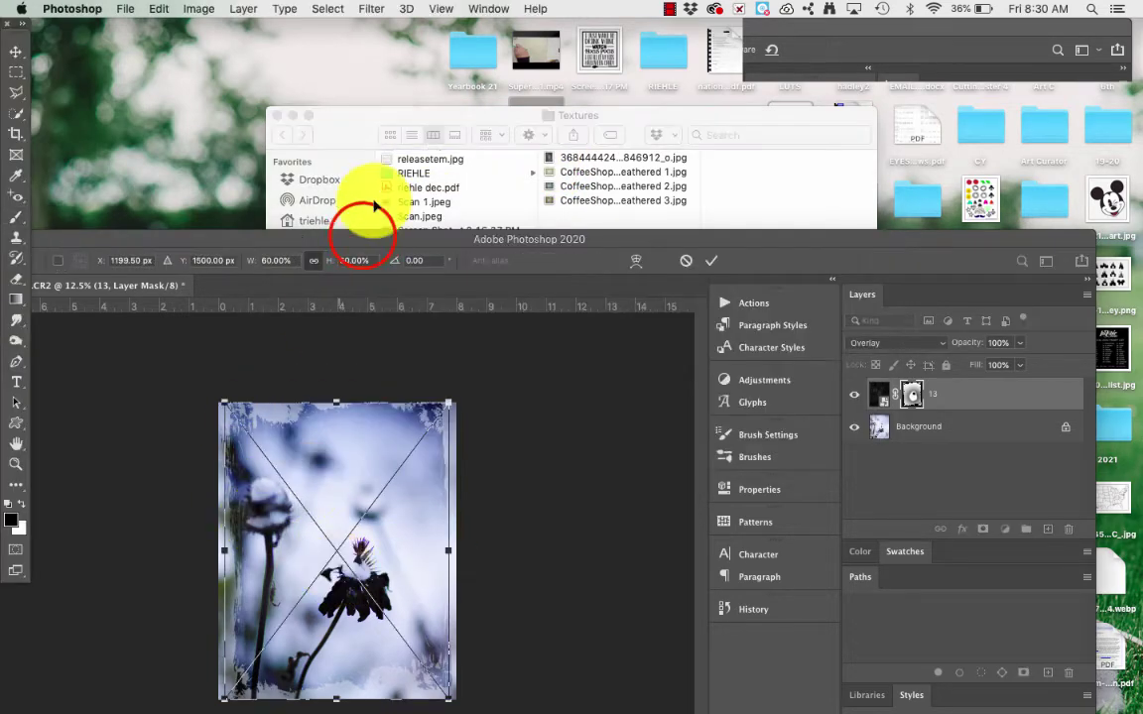
left_click_drag(362, 237, 453, 12)
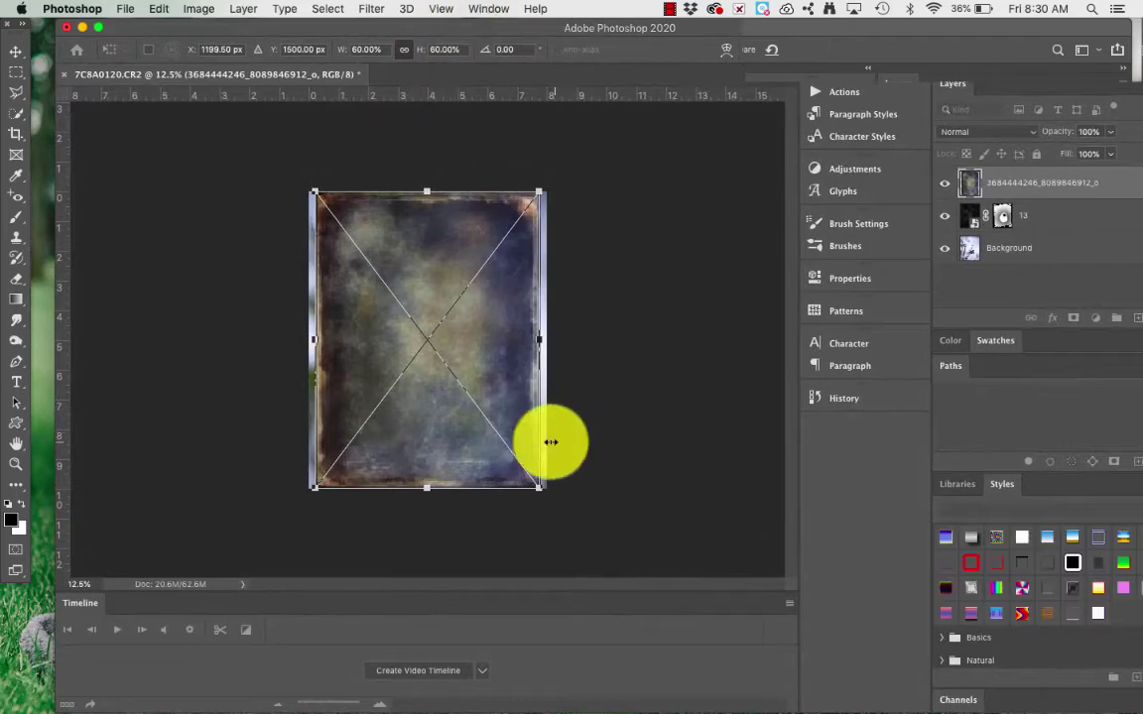
Stretch the placed texture's left and right edges to cover the photo and commit.
left_click_drag(542, 339, 547, 339)
left_click_drag(310, 339, 306, 340)
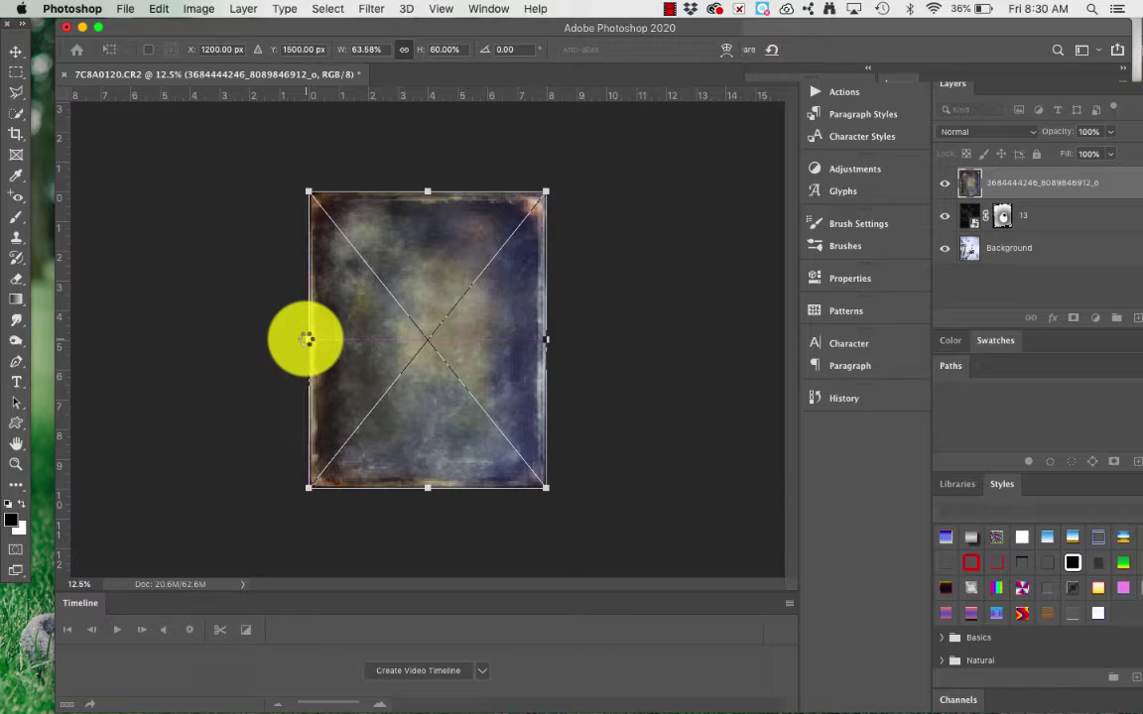
key("Return")
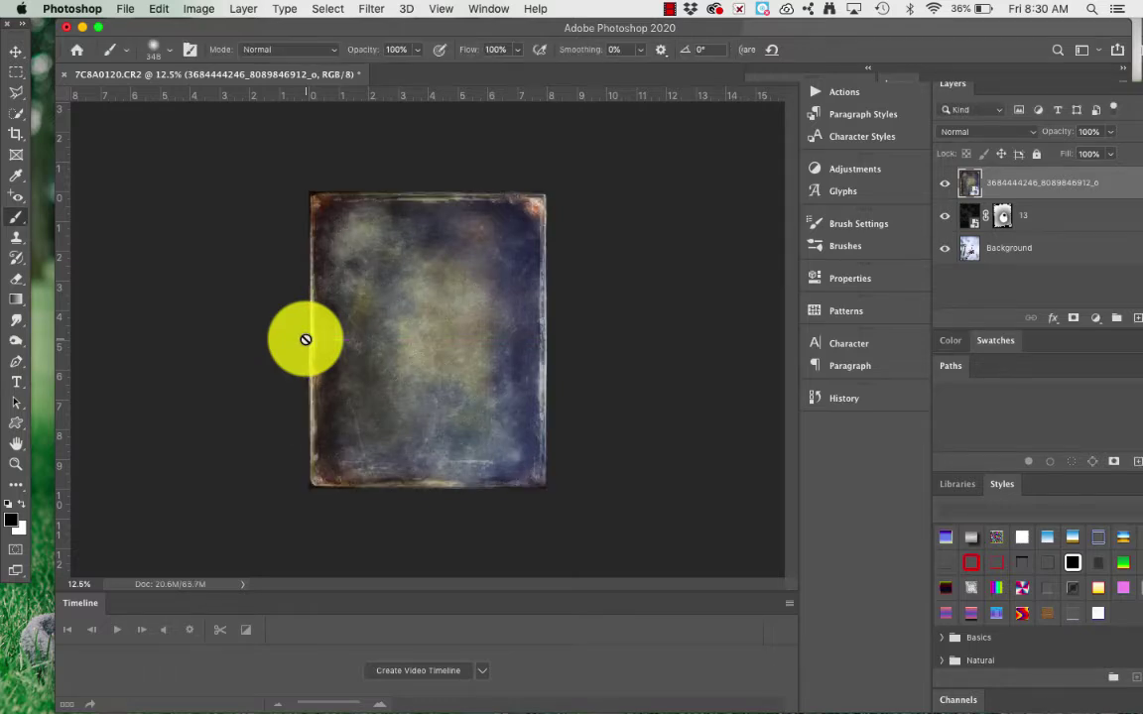
Blend the new texture layer in Hard Light and toggle layer 13's visibility to compare.
left_click(998, 131)
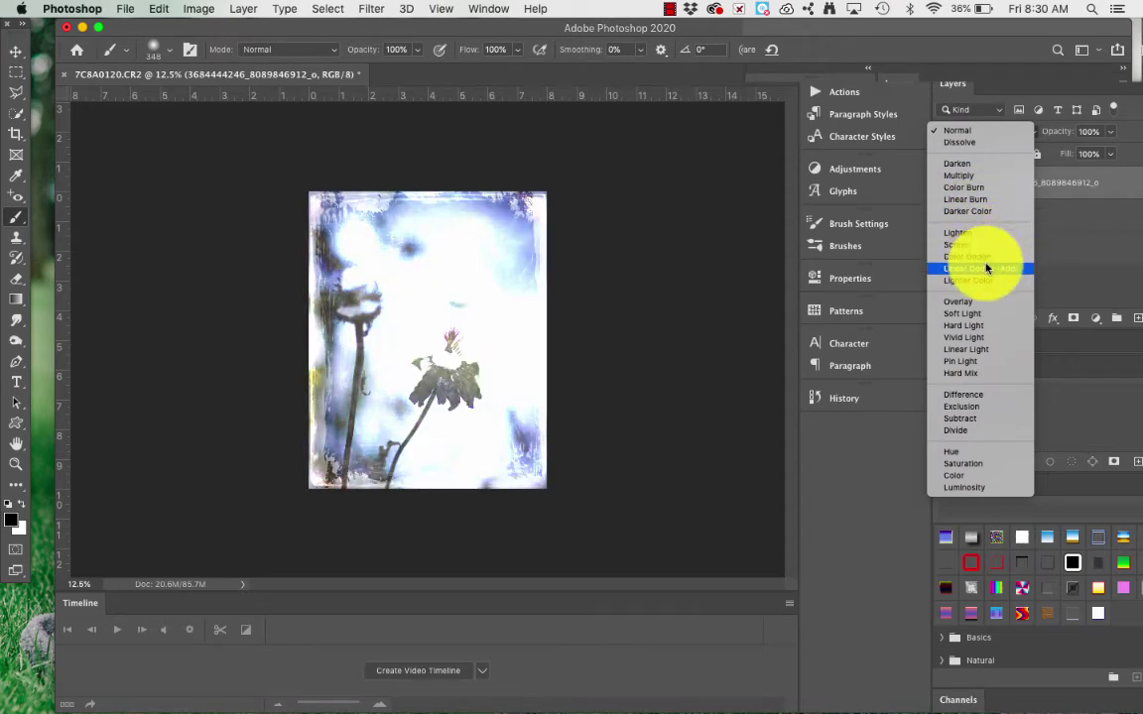
left_click(990, 327)
left_click(945, 217)
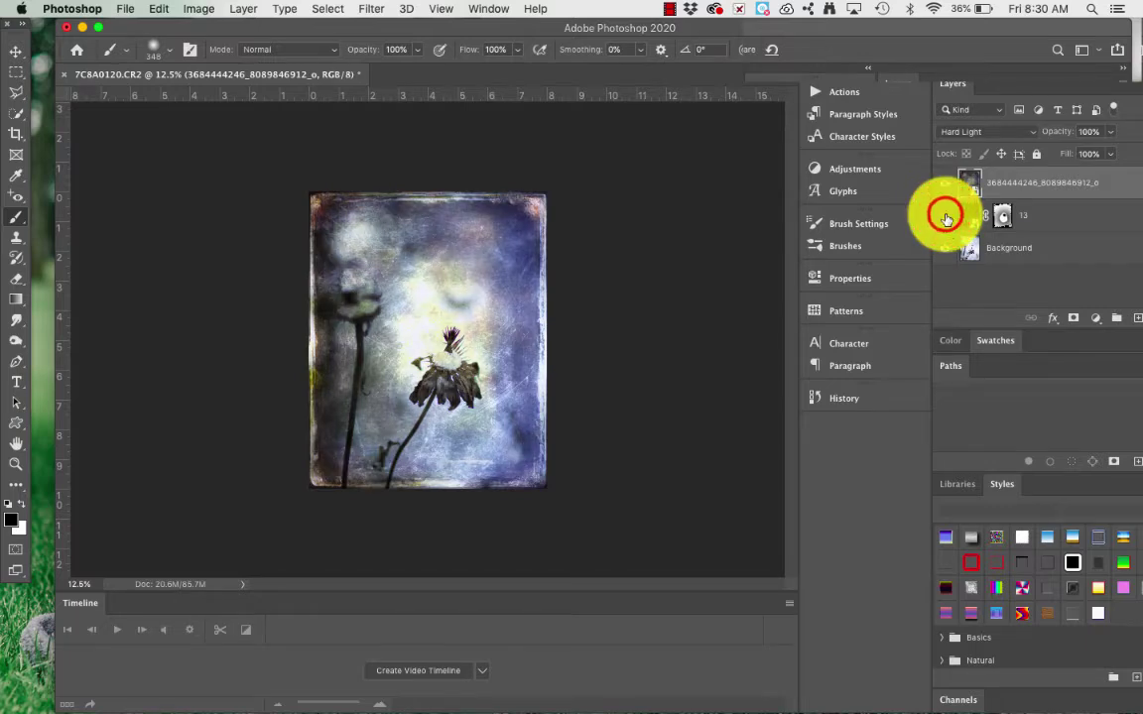
left_click(945, 217)
left_click(946, 217)
left_click(946, 217)
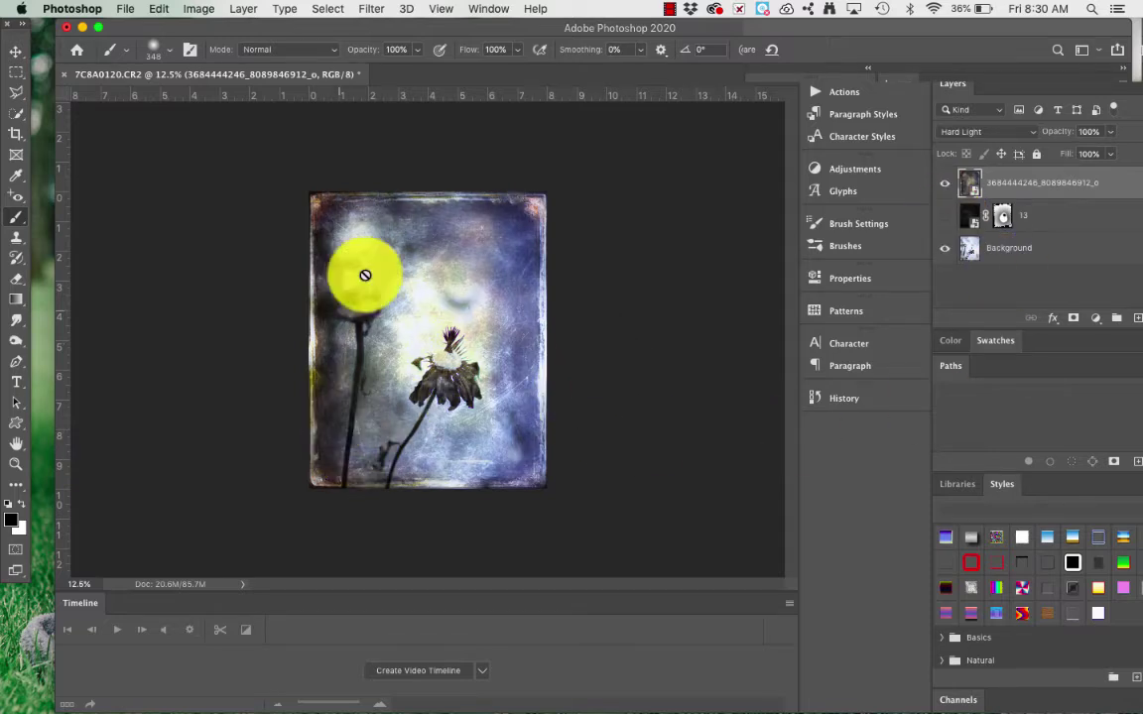
left_click(969, 204)
Move layer 13 above the texture, make it visible, and paint its mask to reveal the flower.
left_click_drag(967, 217, 969, 174)
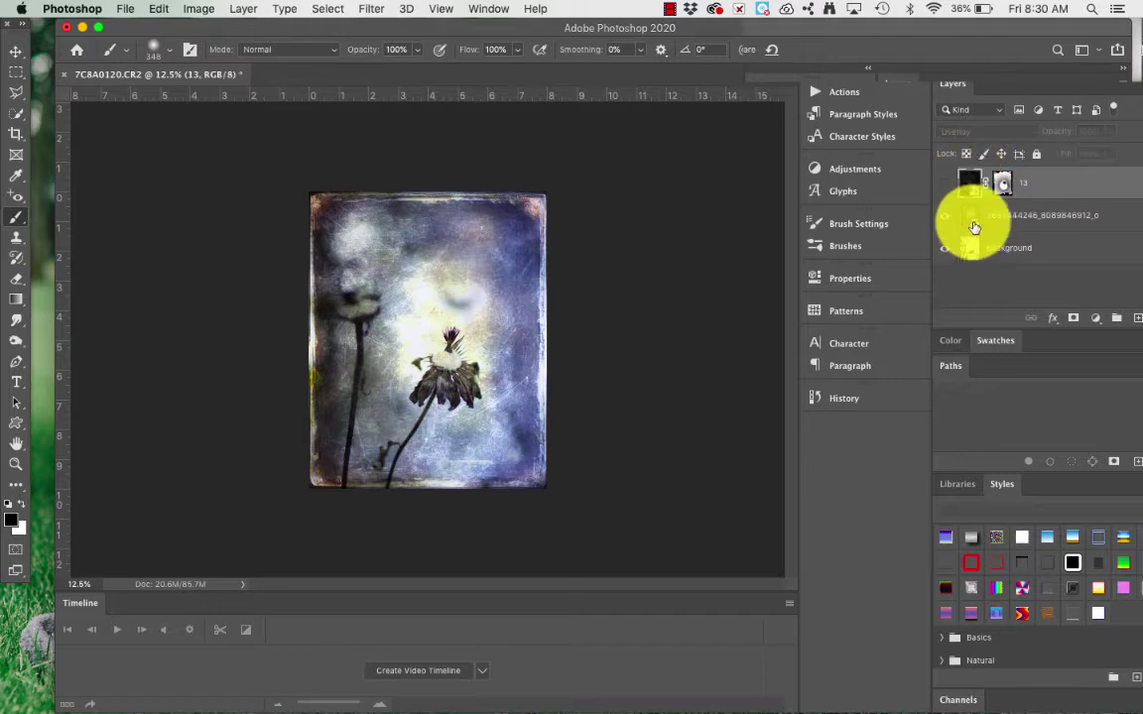
left_click(943, 185)
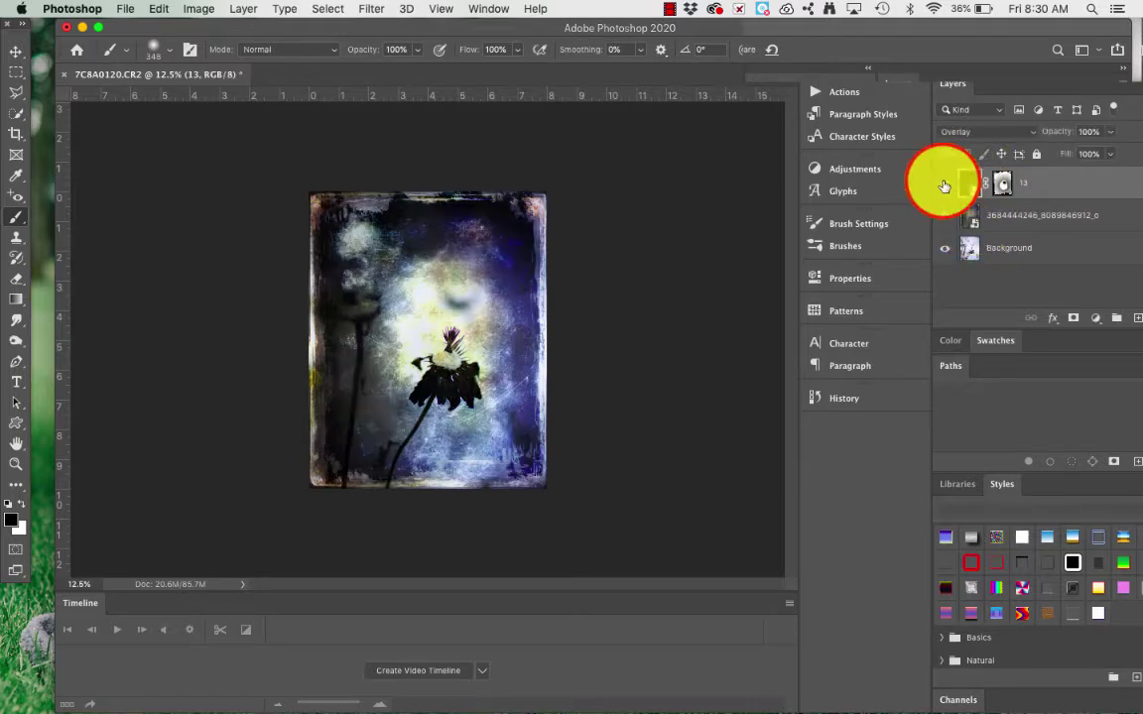
left_click(1002, 182)
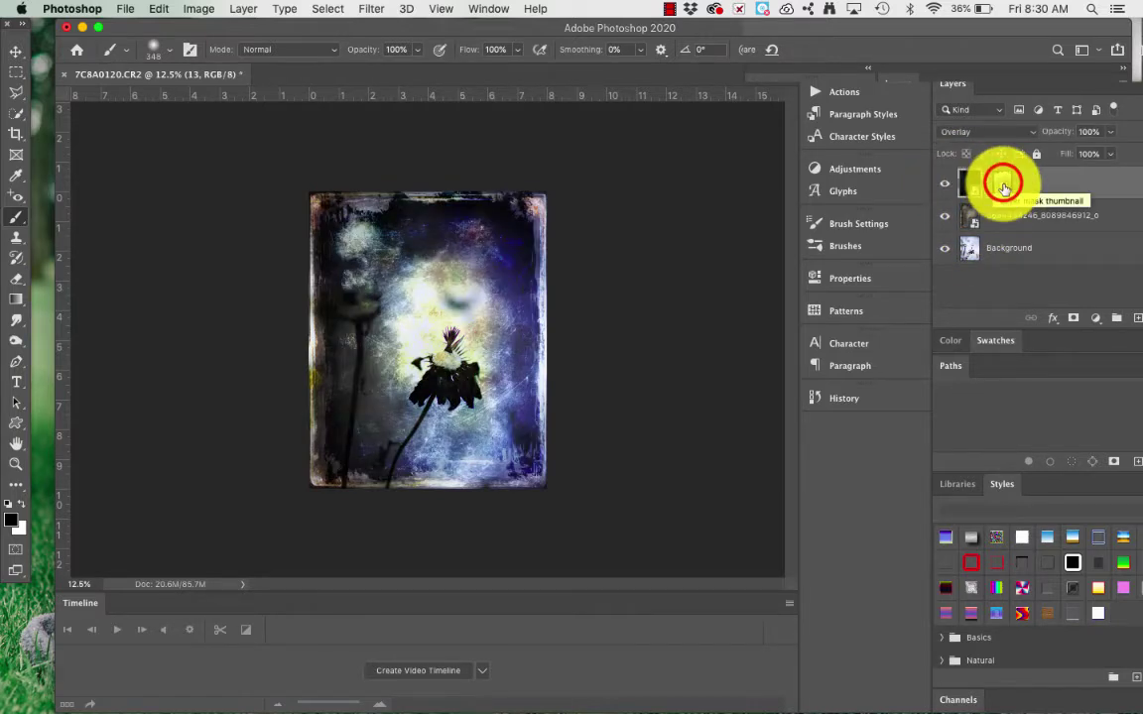
mouse_move(421, 357)
left_mouse_down()
mouse_move(438, 370)
mouse_move(459, 331)
mouse_move(415, 396)
mouse_move(433, 388)
mouse_move(385, 418)
mouse_move(395, 394)
mouse_move(359, 306)
mouse_move(352, 443)
mouse_move(393, 474)
left_mouse_up()
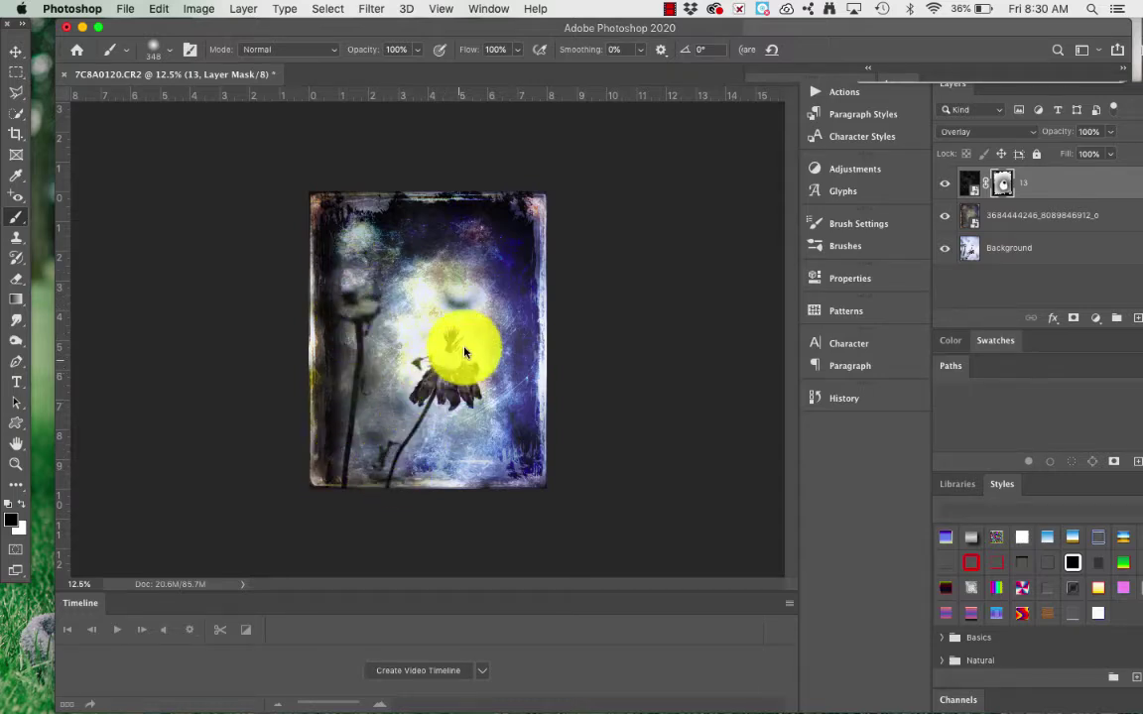
mouse_move(468, 381)
left_mouse_down()
mouse_move(434, 405)
mouse_move(408, 403)
mouse_move(429, 345)
mouse_move(475, 338)
left_mouse_up()
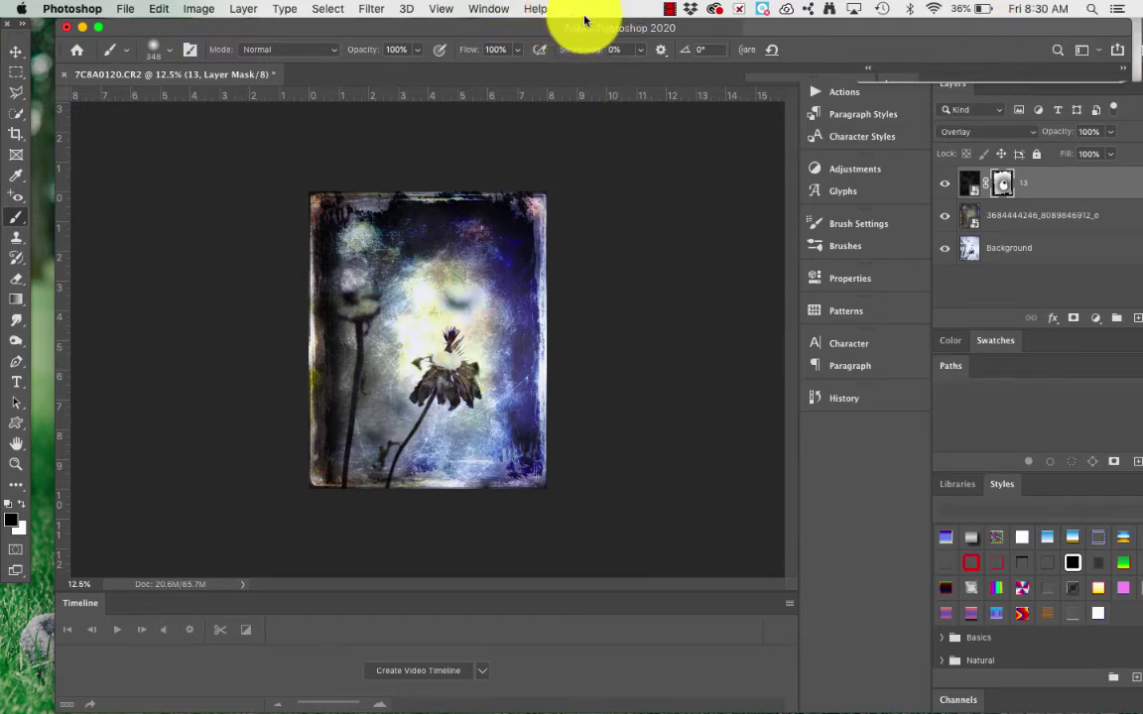
left_click(435, 244)
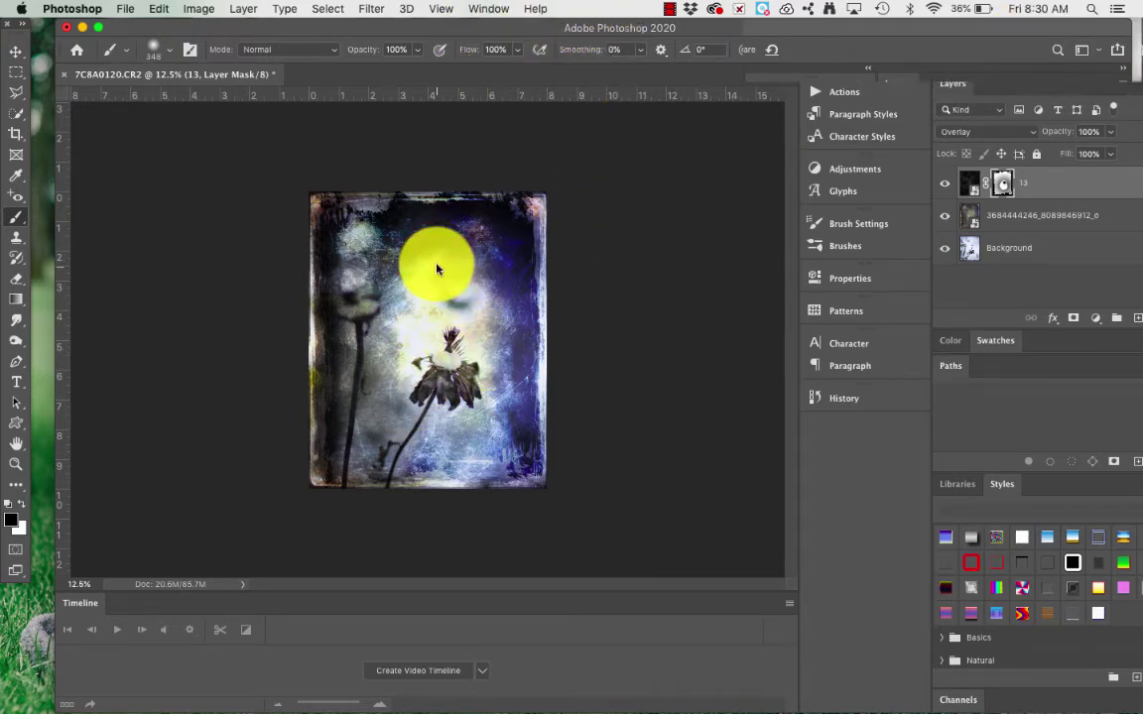
mouse_move(480, 346)
left_mouse_down()
mouse_move(477, 405)
mouse_move(477, 369)
mouse_move(507, 308)
mouse_move(495, 265)
mouse_move(436, 249)
mouse_move(407, 257)
mouse_move(485, 273)
mouse_move(500, 288)
mouse_move(479, 274)
mouse_move(391, 274)
mouse_move(409, 316)
mouse_move(492, 399)
mouse_move(403, 322)
mouse_move(415, 383)
mouse_move(490, 349)
mouse_move(433, 375)
left_mouse_up()
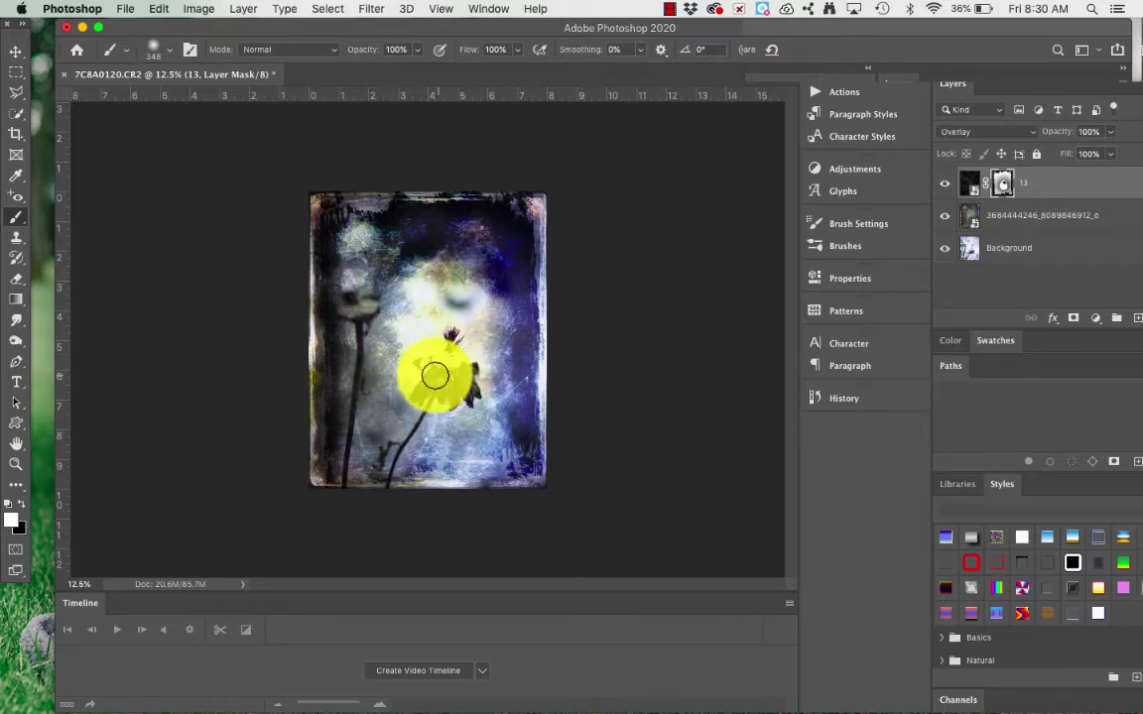
Lower layer 13's opacity and set the texture layer's opacity to 82%.
left_click(1110, 154)
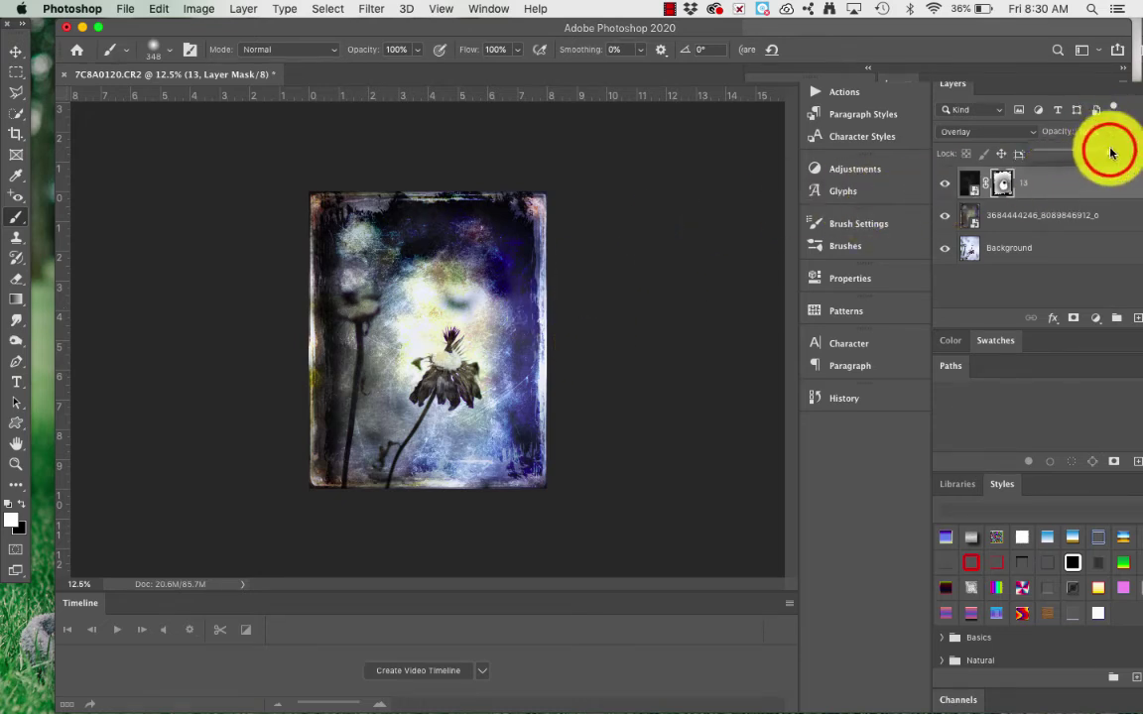
left_click_drag(1110, 154, 1094, 155)
left_click(1085, 156)
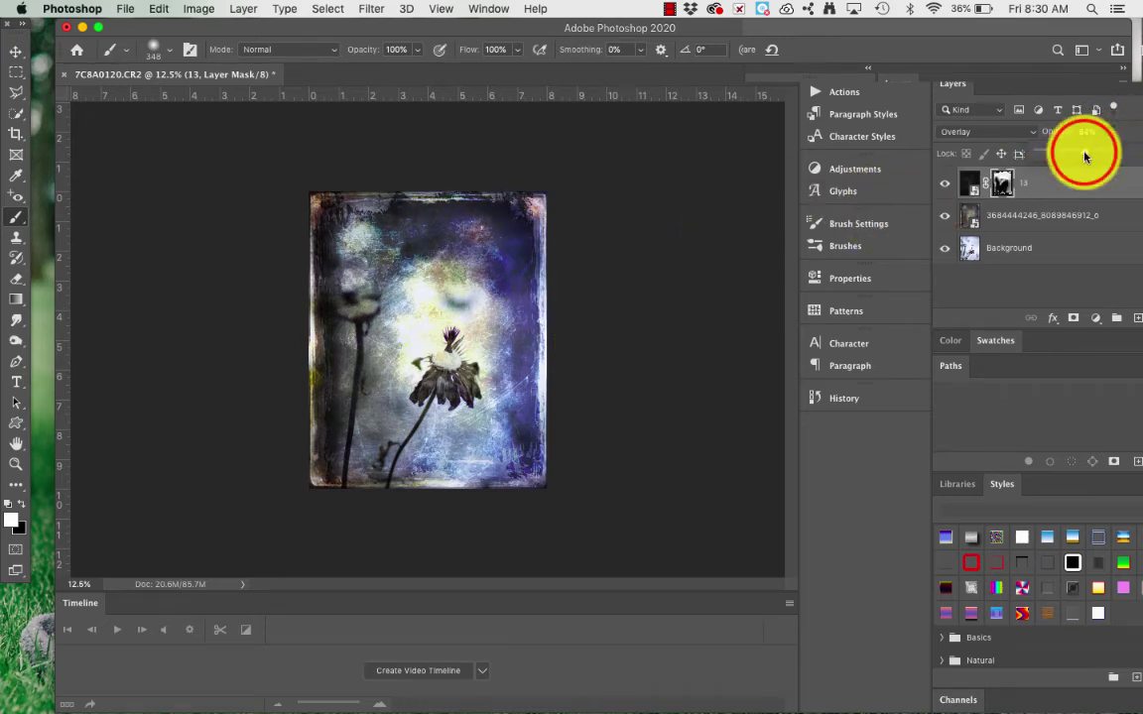
left_click(1066, 214)
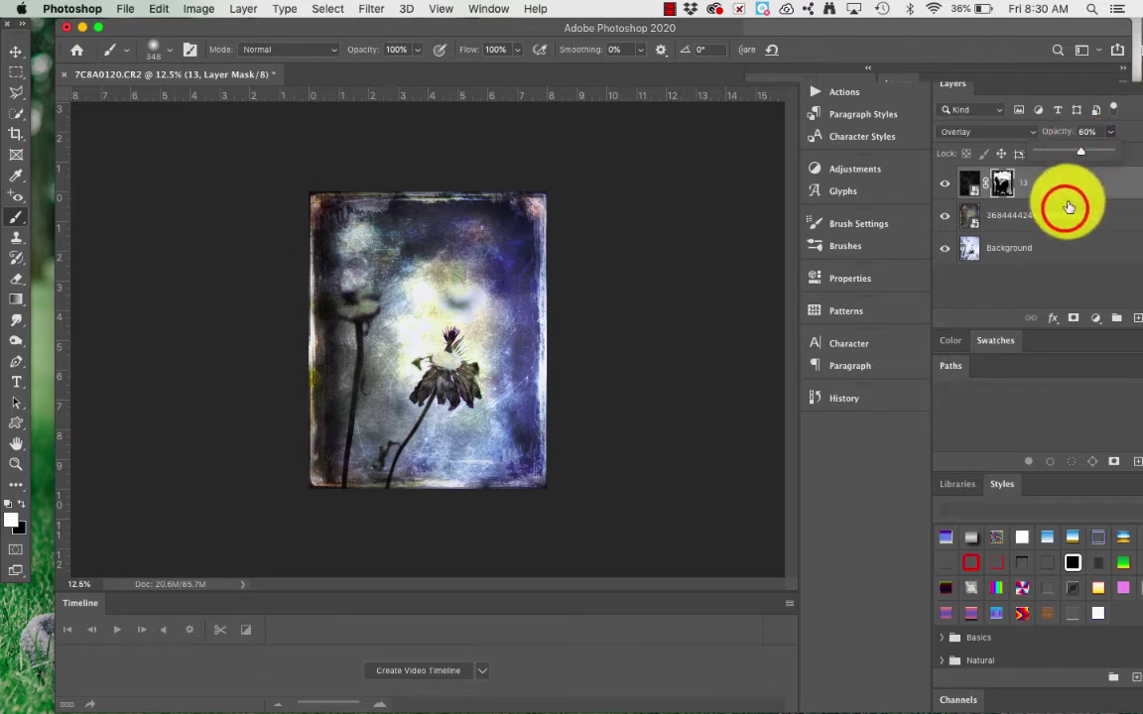
mouse_move(1110, 132)
left_mouse_down()
mouse_move(1082, 160)
mouse_move(1095, 149)
left_mouse_up()
Duplicate the Background, move the copy above the texture layer, and blend it Lighten at 47%.
left_click(962, 246)
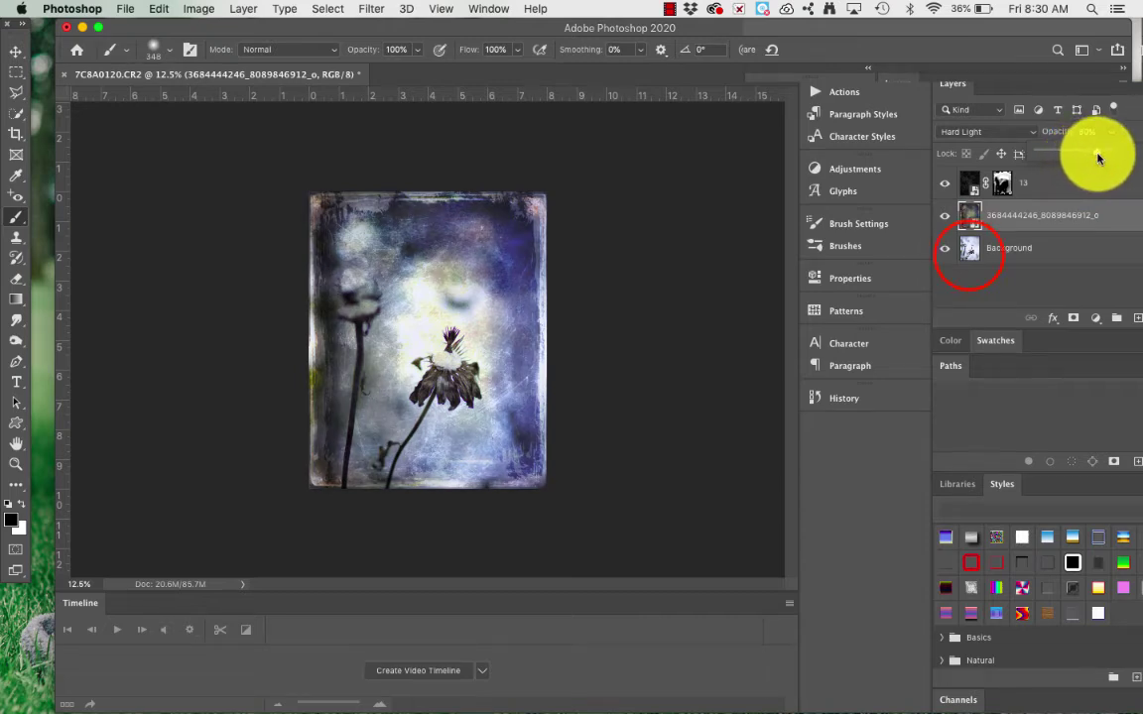
key("super+j")
left_click(971, 243)
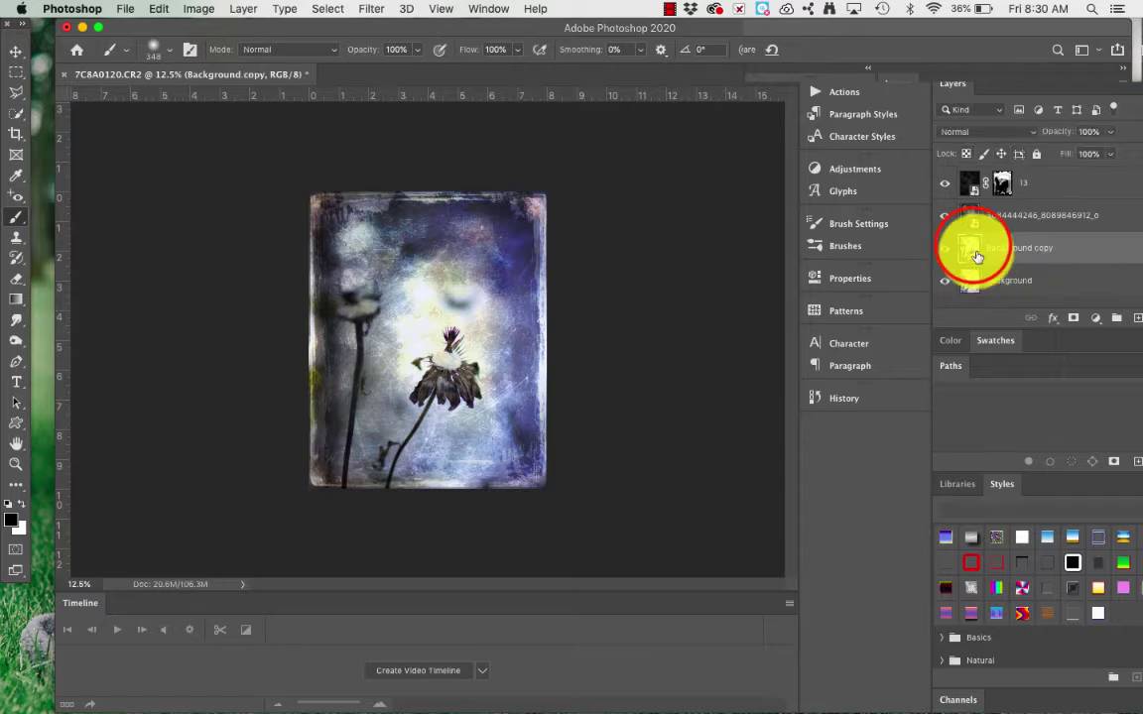
left_click_drag(972, 241, 974, 213)
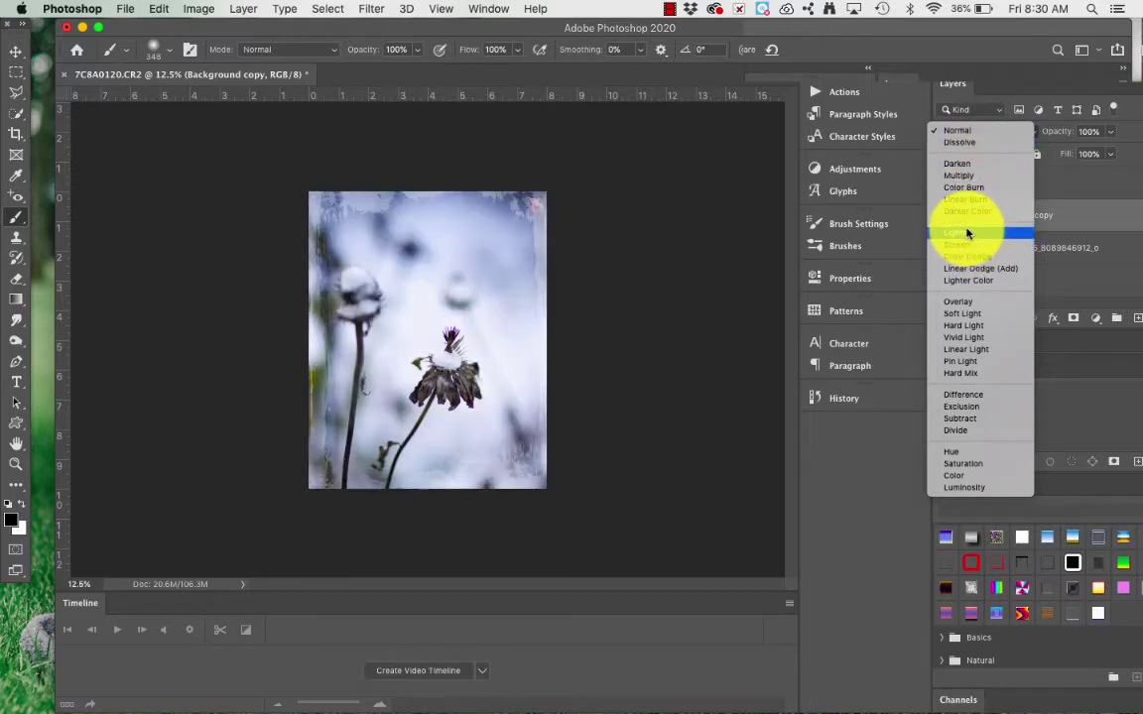
left_click(967, 233)
left_click_drag(1098, 149, 1072, 157)
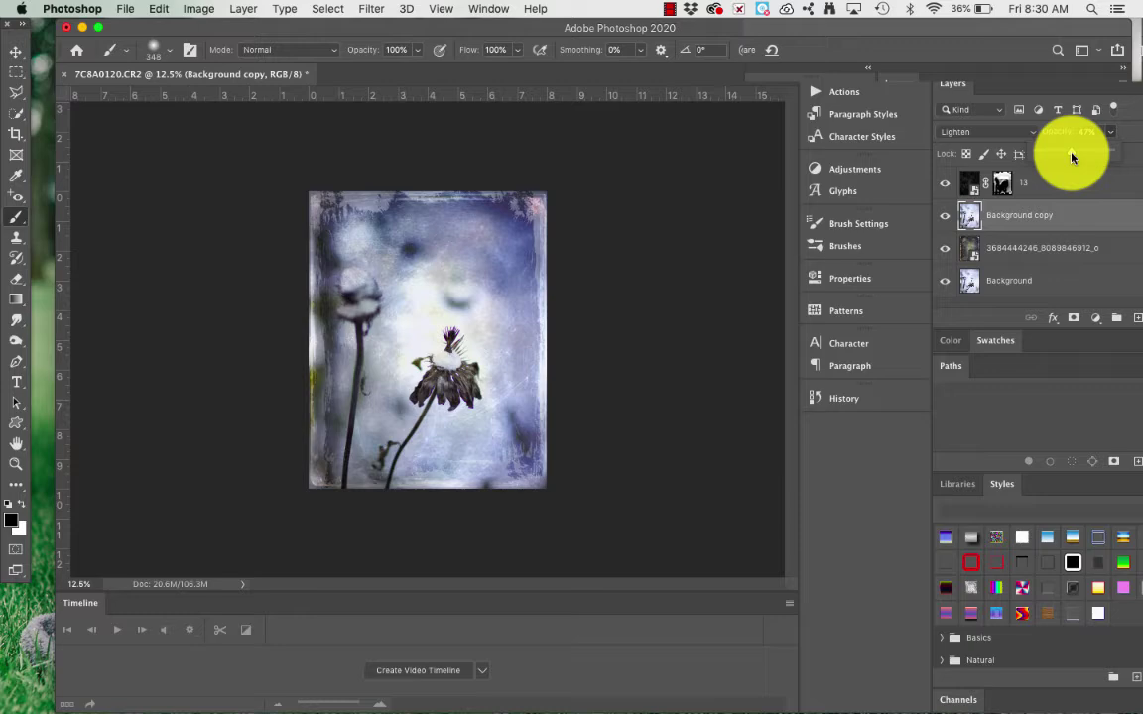
left_click_drag(1008, 22, 908, 243)
Place CoffeeShop Gently Weathered 2.jpg into the photo and stretch it to the canvas top and bottom.
left_click(626, 204)
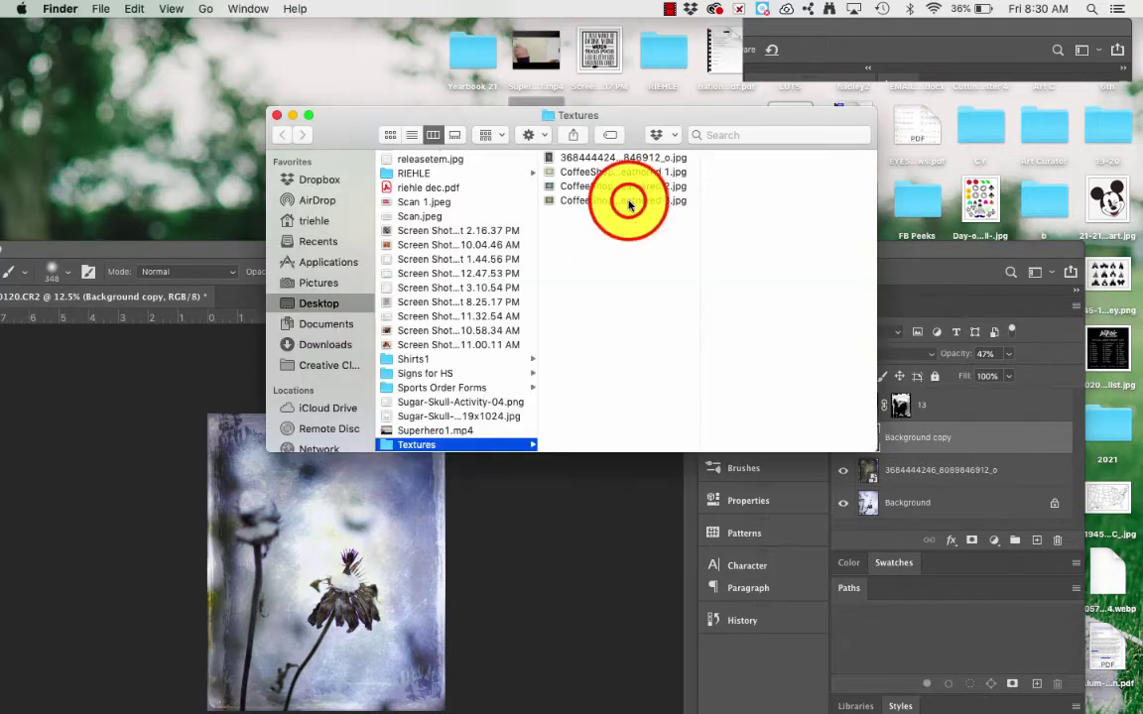
double_click(629, 204)
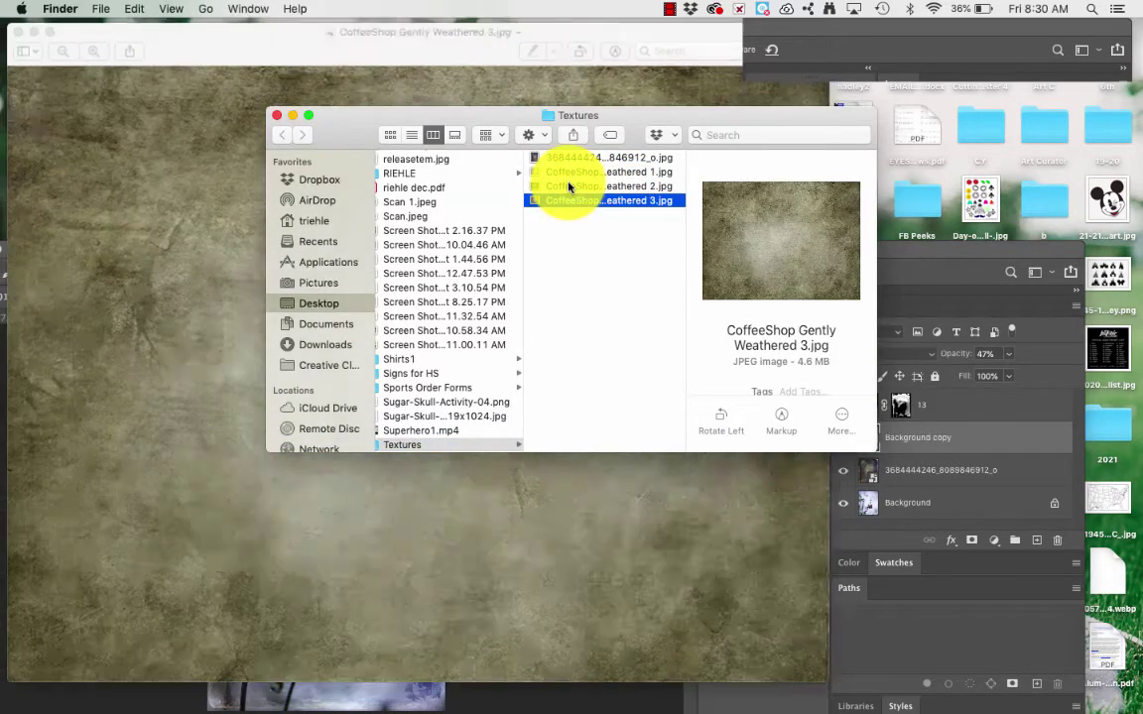
left_click(562, 188)
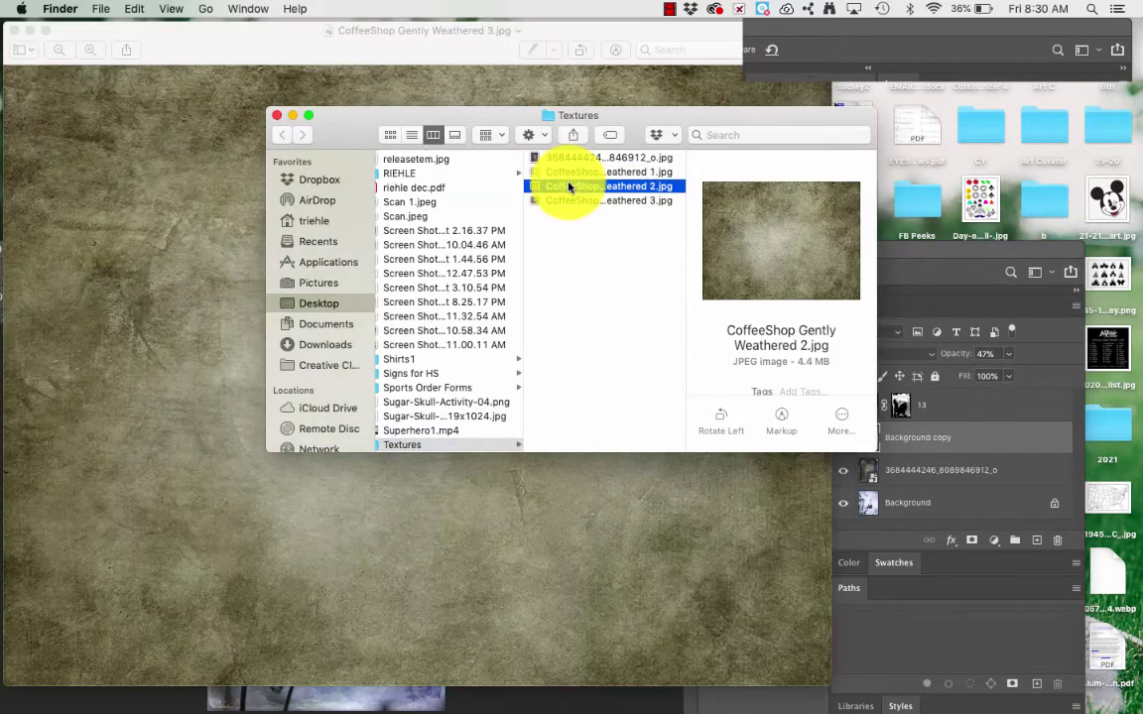
left_click(18, 31)
left_click_drag(532, 185, 416, 38)
left_click_drag(413, 433, 409, 495)
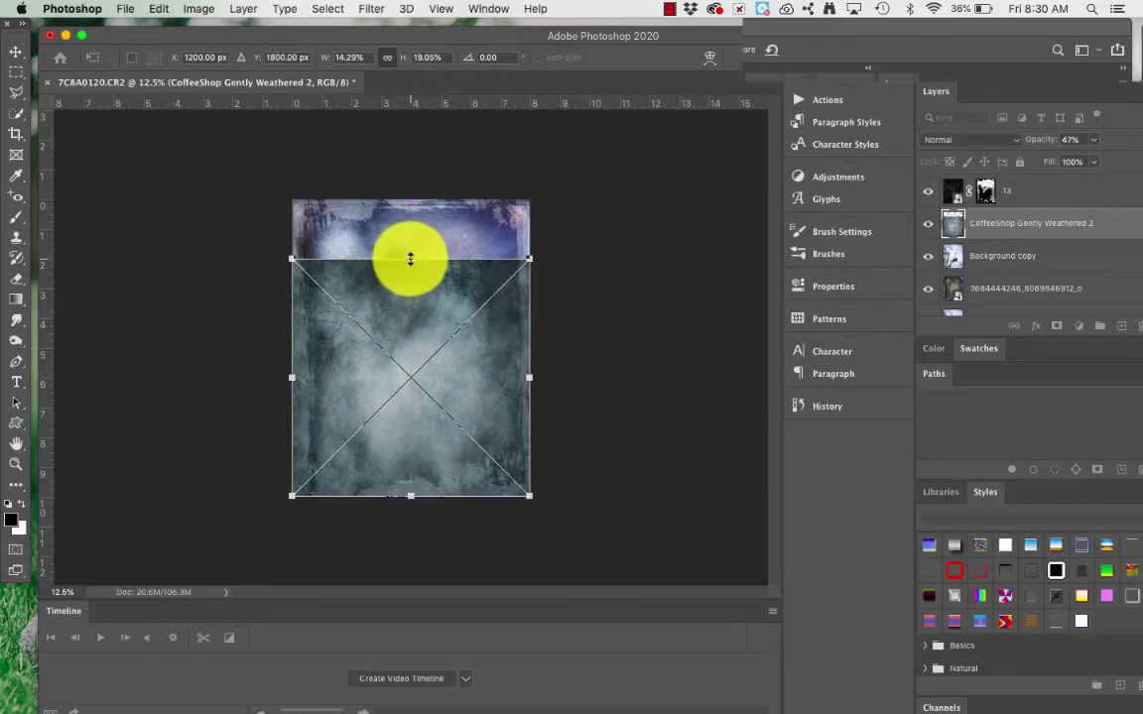
left_click_drag(411, 259, 410, 200)
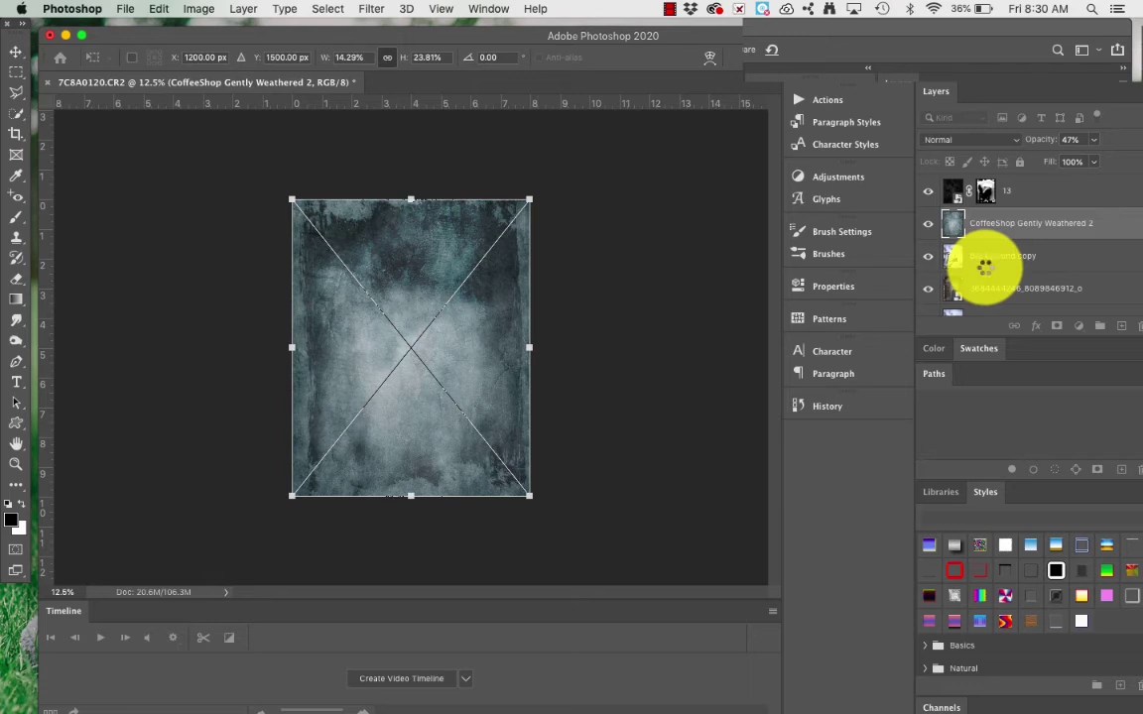
Set the CoffeeShop Gently Weathered 2 layer to Overlay and toggle its visibility to compare.
left_click(952, 227)
key("b")
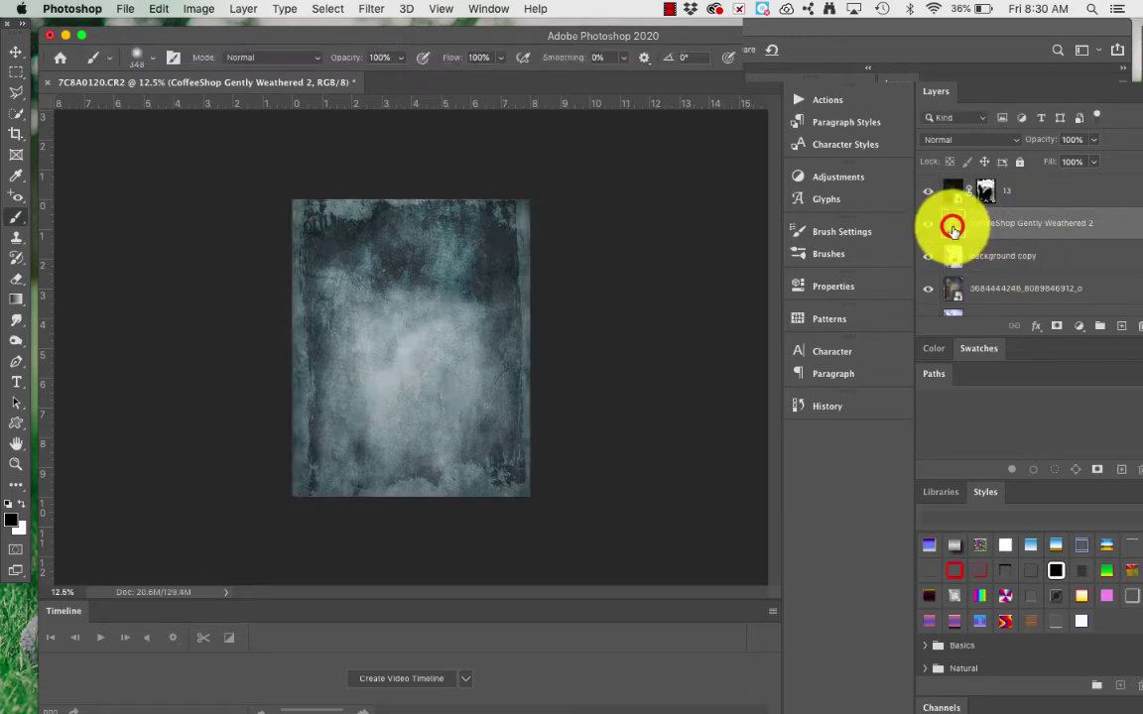
mouse_move(953, 227)
left_mouse_down()
mouse_move(948, 178)
mouse_move(952, 238)
left_mouse_up()
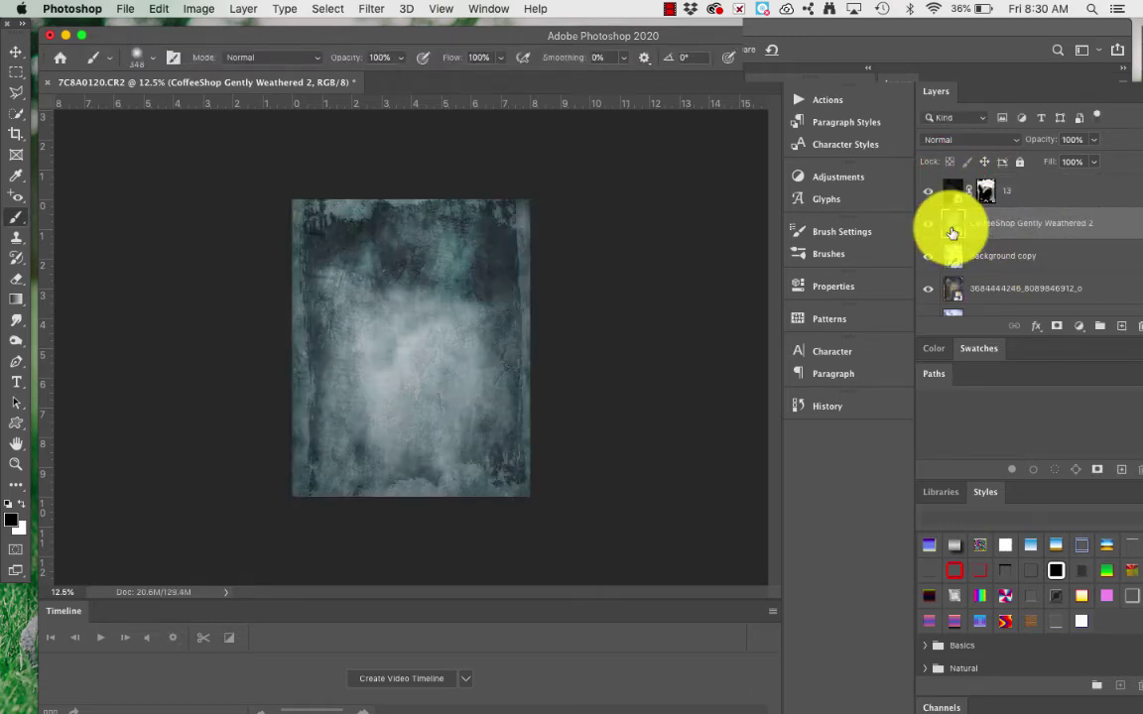
left_click(992, 138)
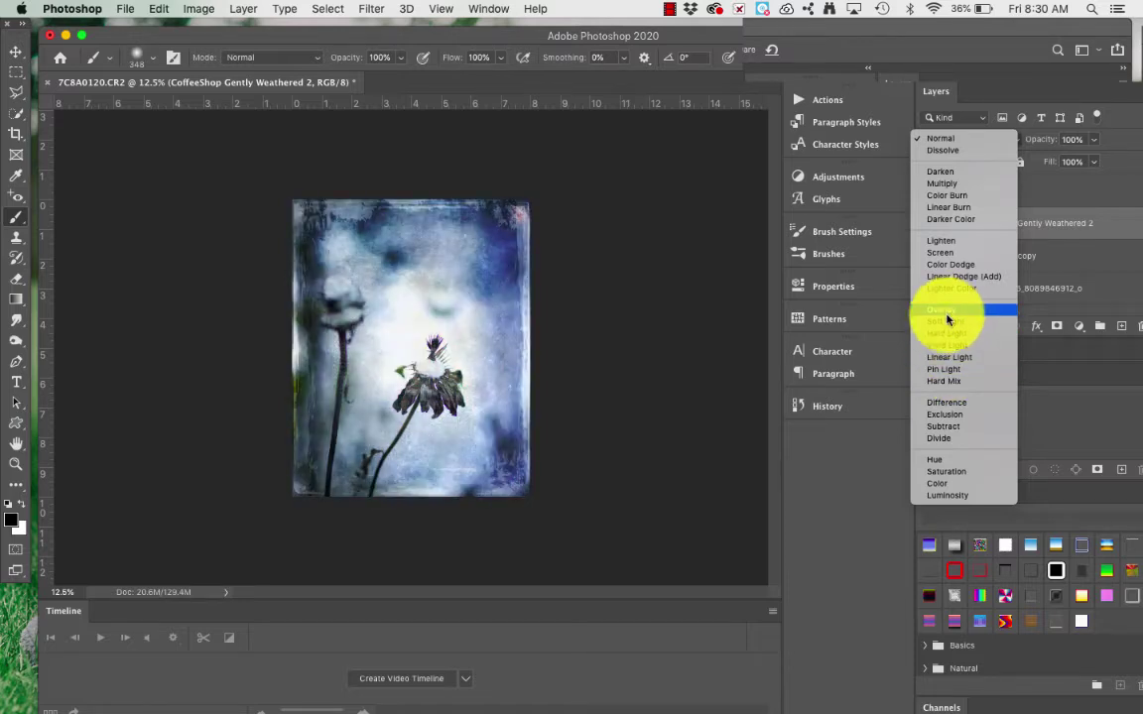
left_click(948, 315)
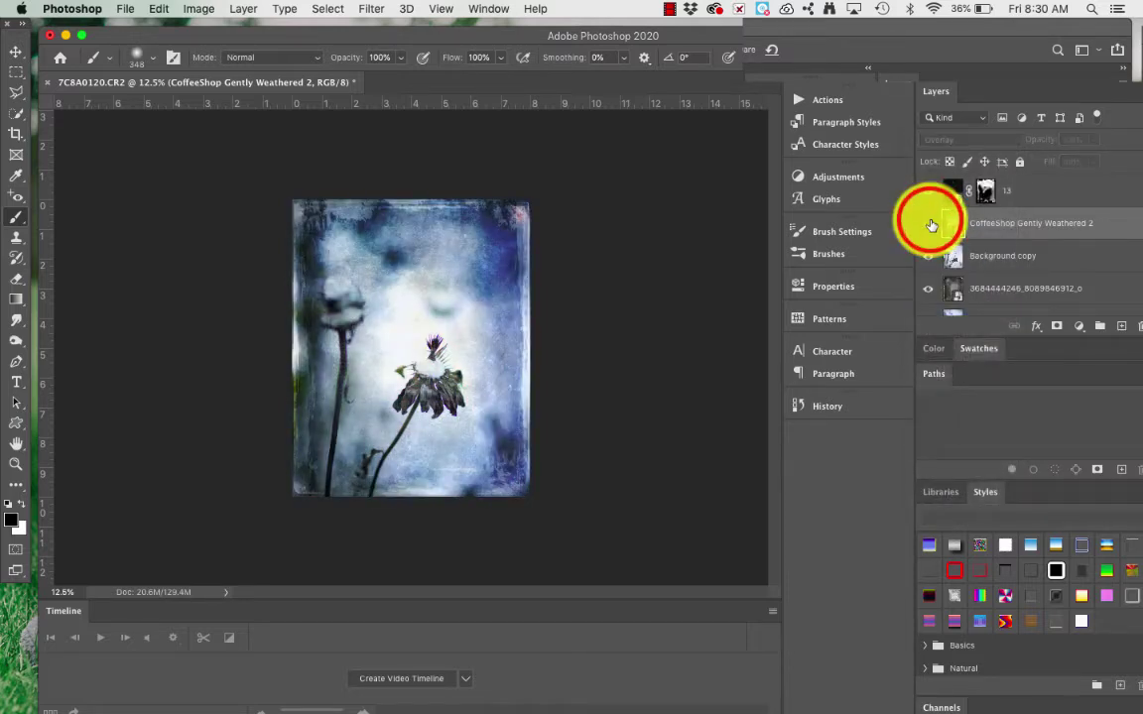
left_click(928, 223)
left_click(929, 223)
left_click(929, 223)
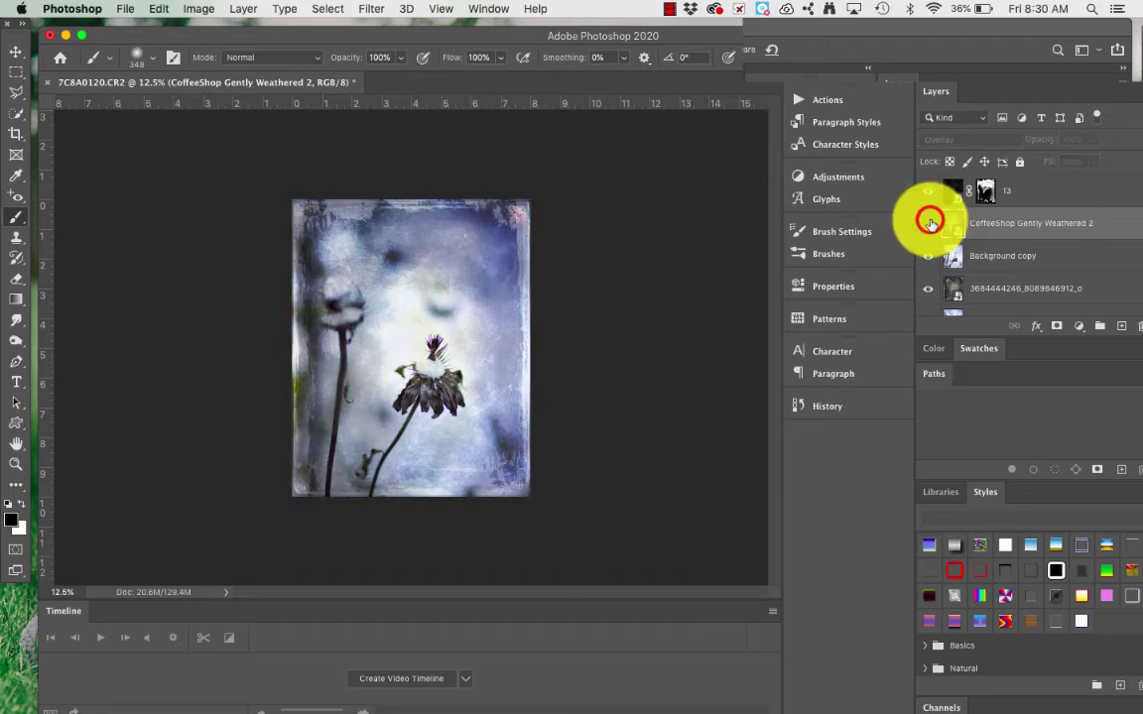
Add a white mask to the CoffeeShop texture layer and load SparkleStock Grunge brush 10 (4692 px).
left_click(930, 224)
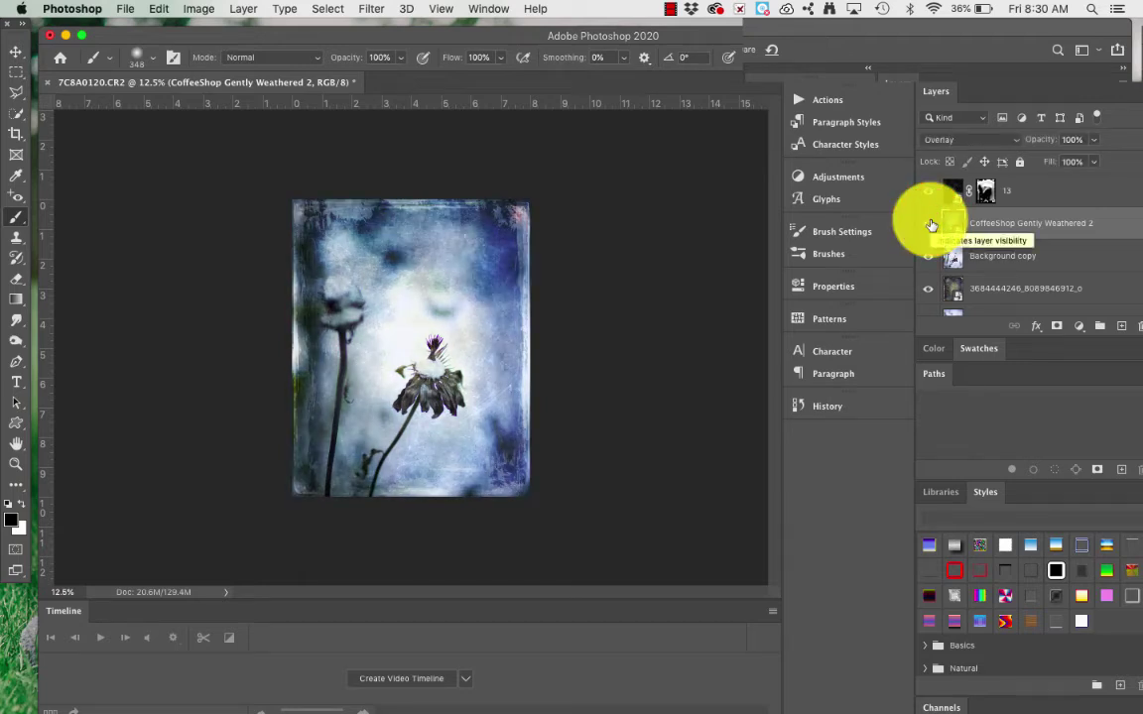
left_click(1054, 330)
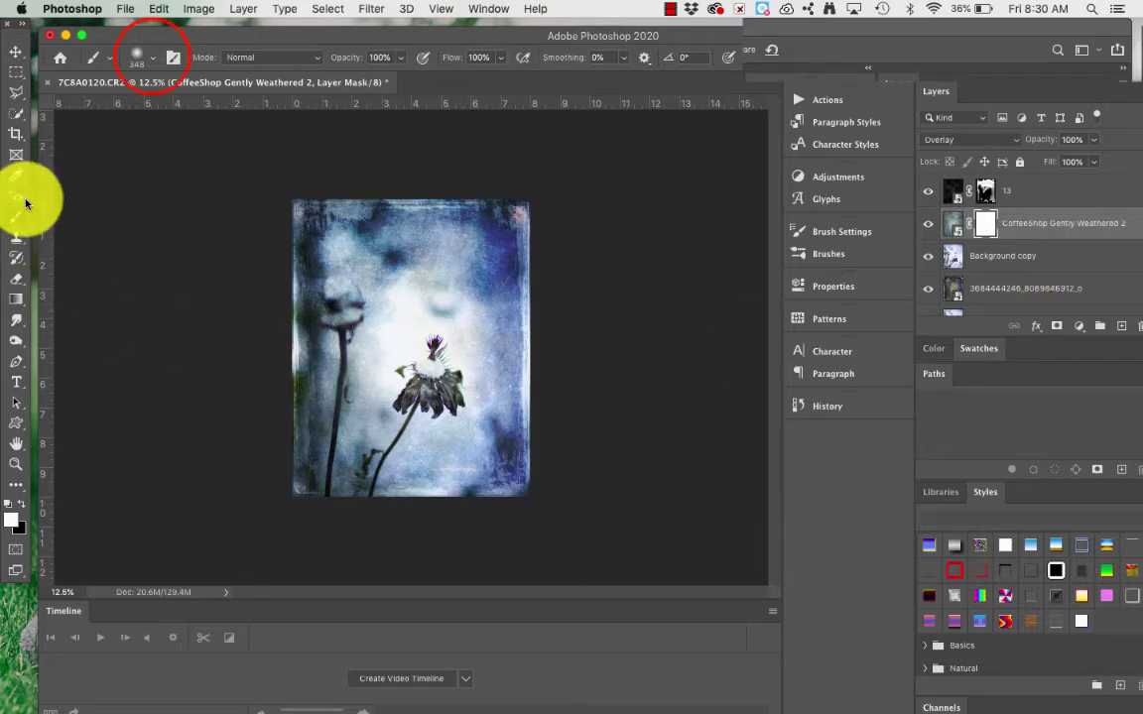
left_click(152, 60)
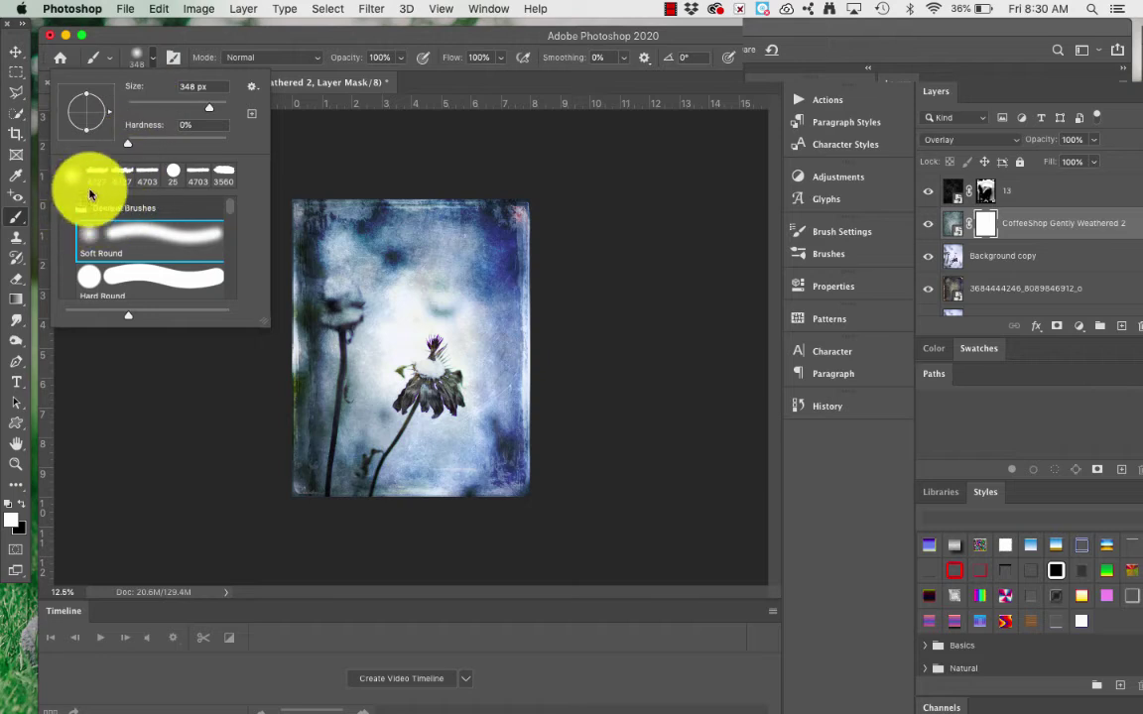
left_click(67, 209)
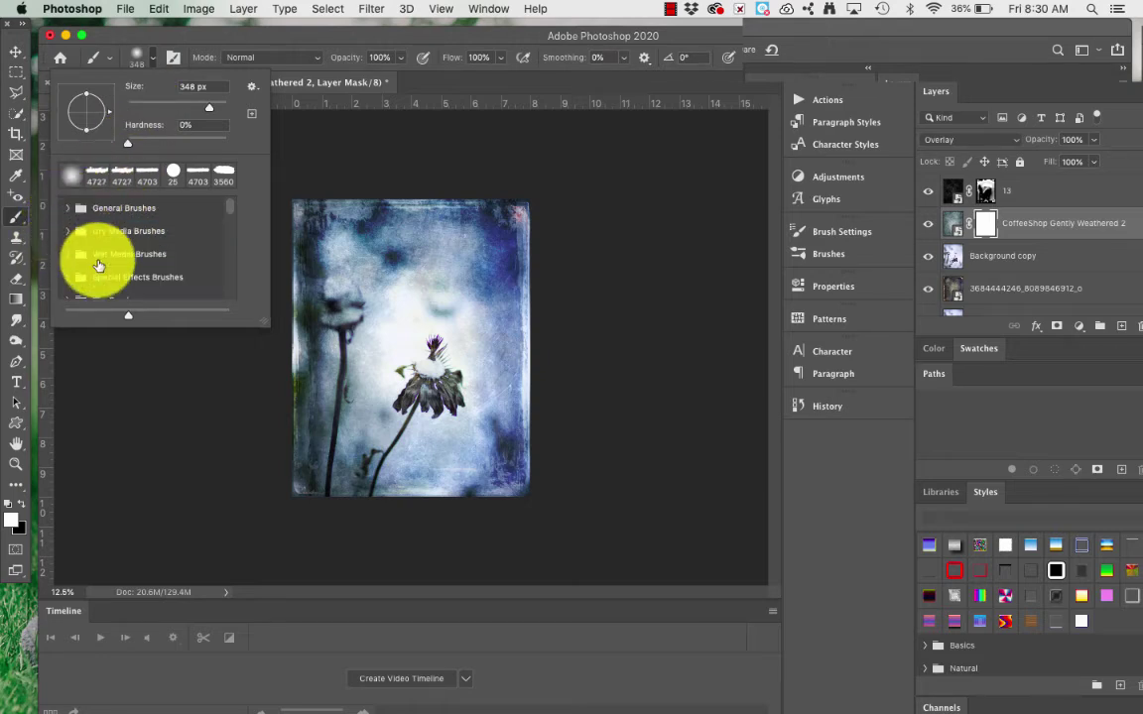
scroll(98, 258, "down", 3)
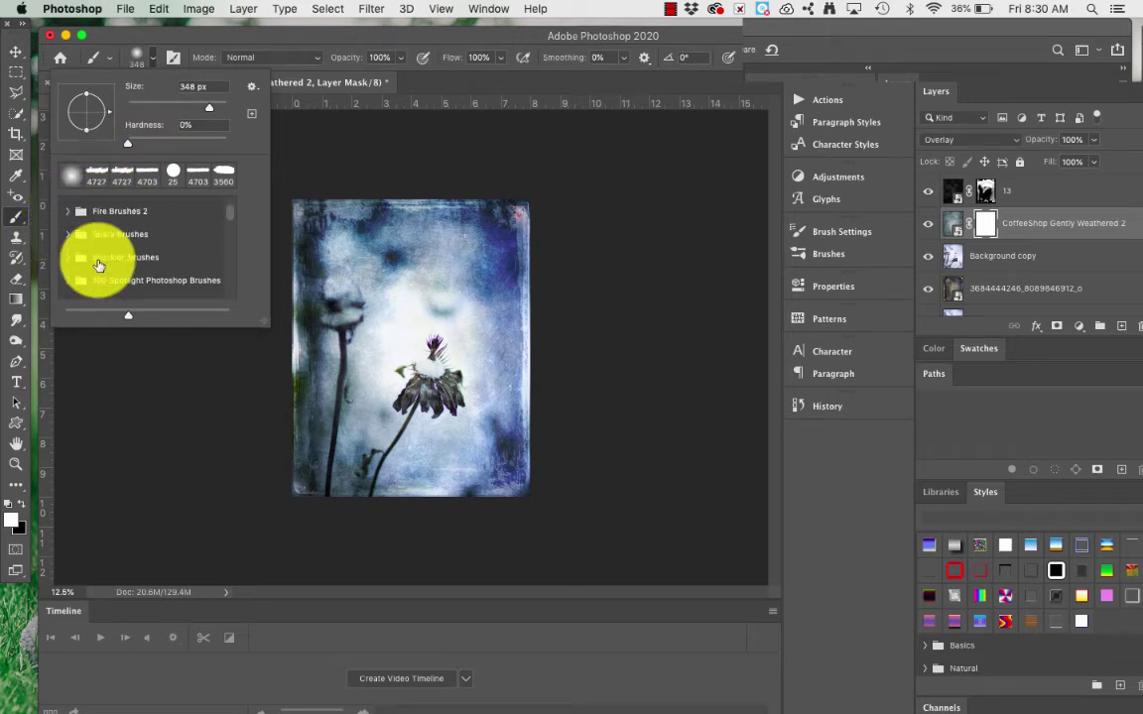
scroll(98, 265, "down", 8)
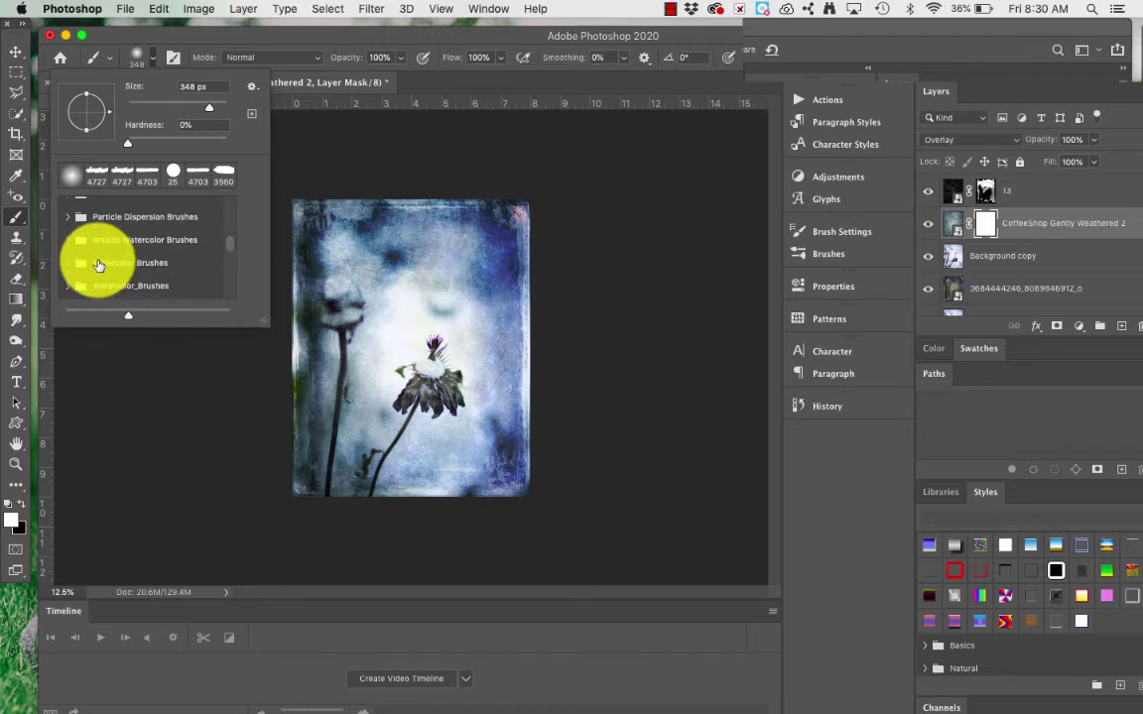
scroll(98, 265, "down", 8)
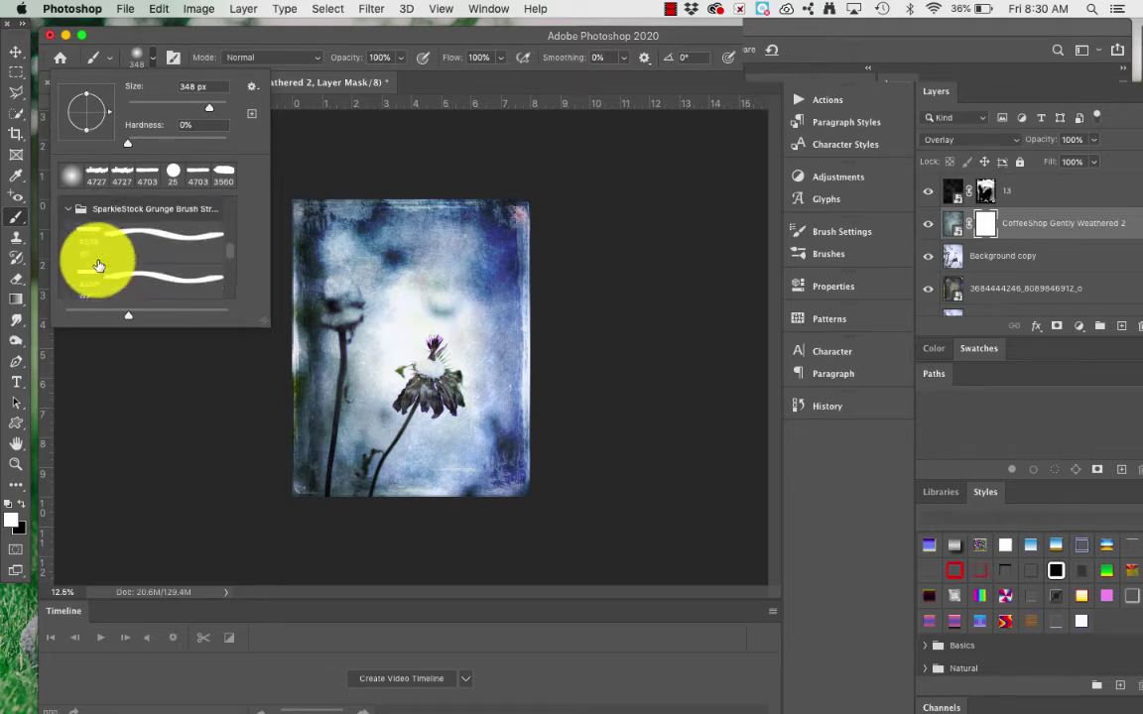
scroll(99, 265, "down", 5)
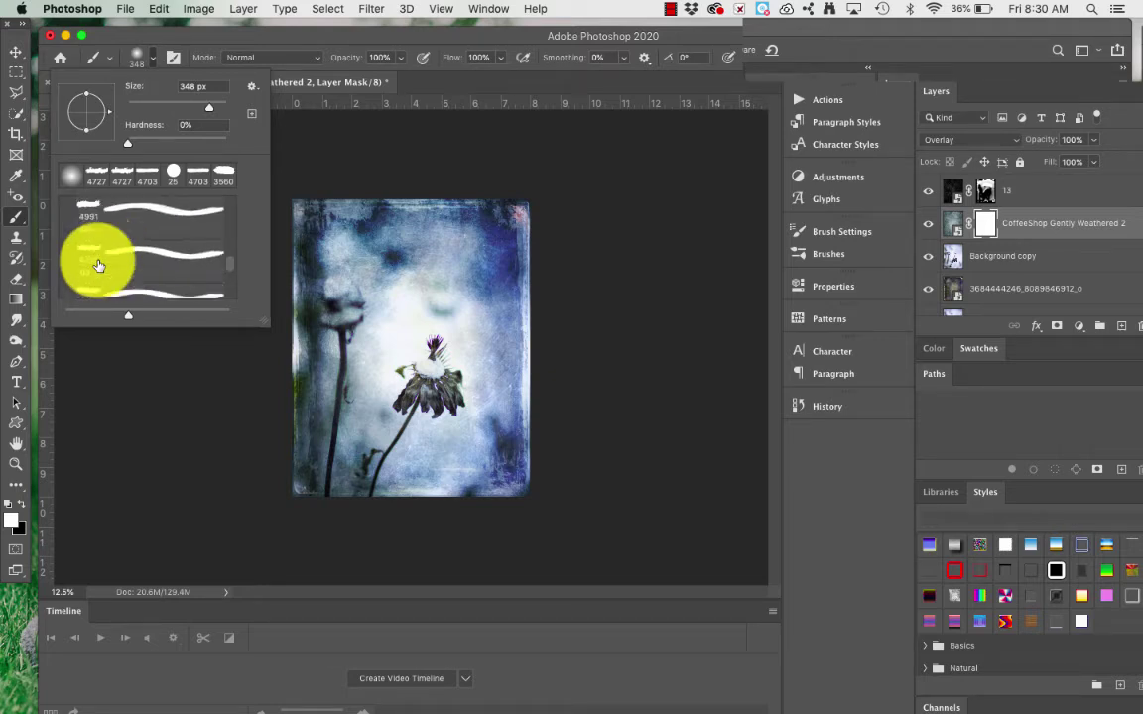
scroll(98, 265, "down", 5)
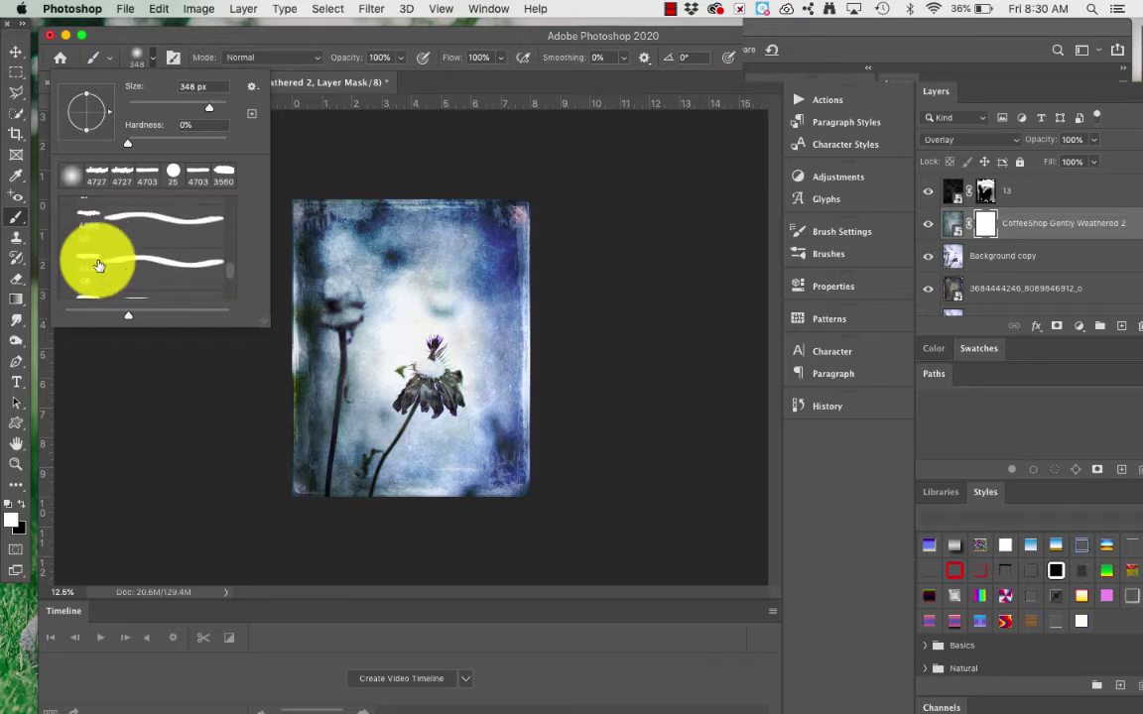
scroll(98, 265, "down", 1)
left_click(90, 266)
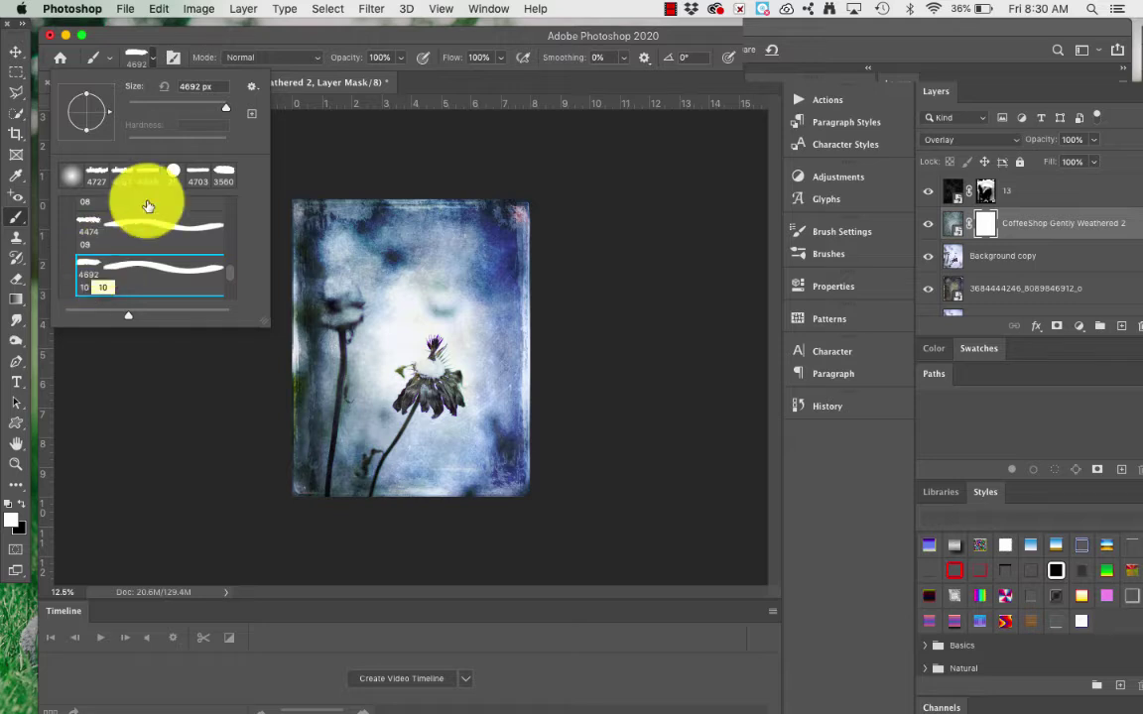
left_click(237, 94)
left_click(251, 92)
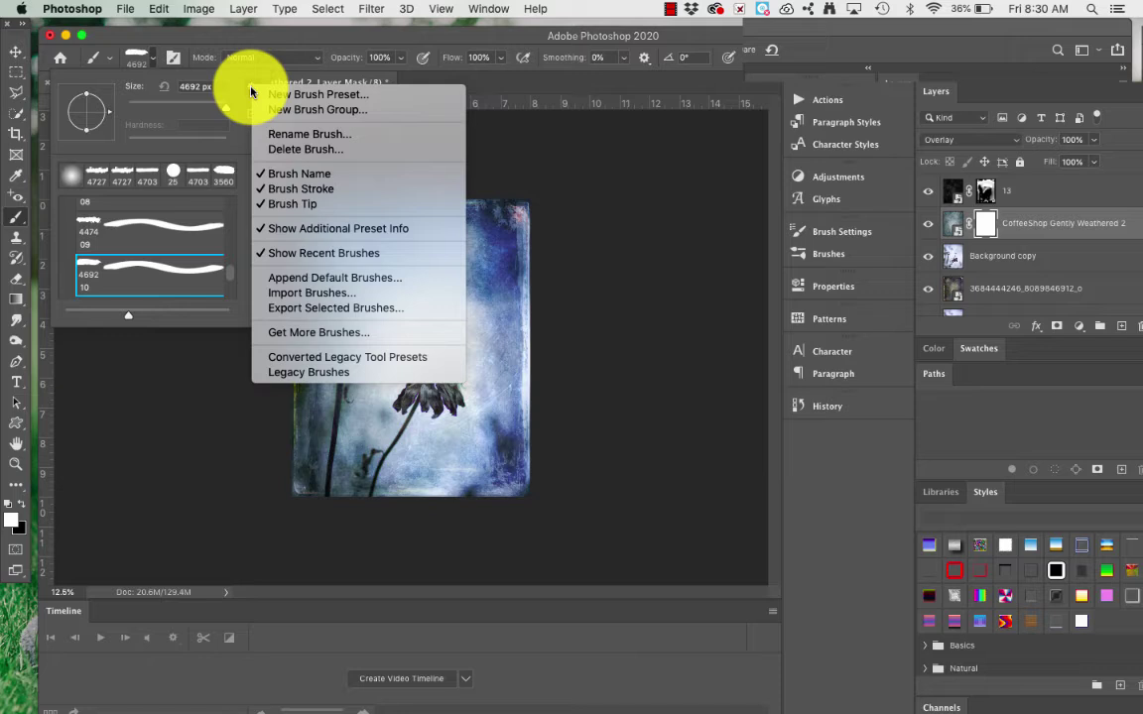
left_click(251, 92)
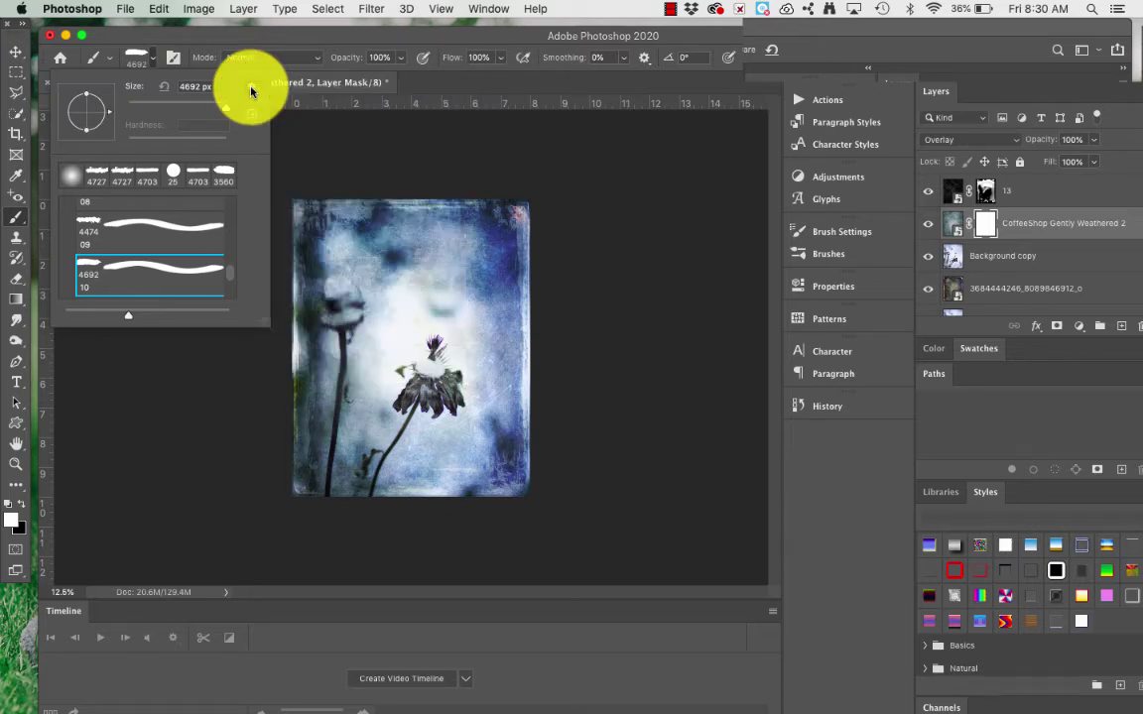
left_click(172, 60)
left_click(173, 60)
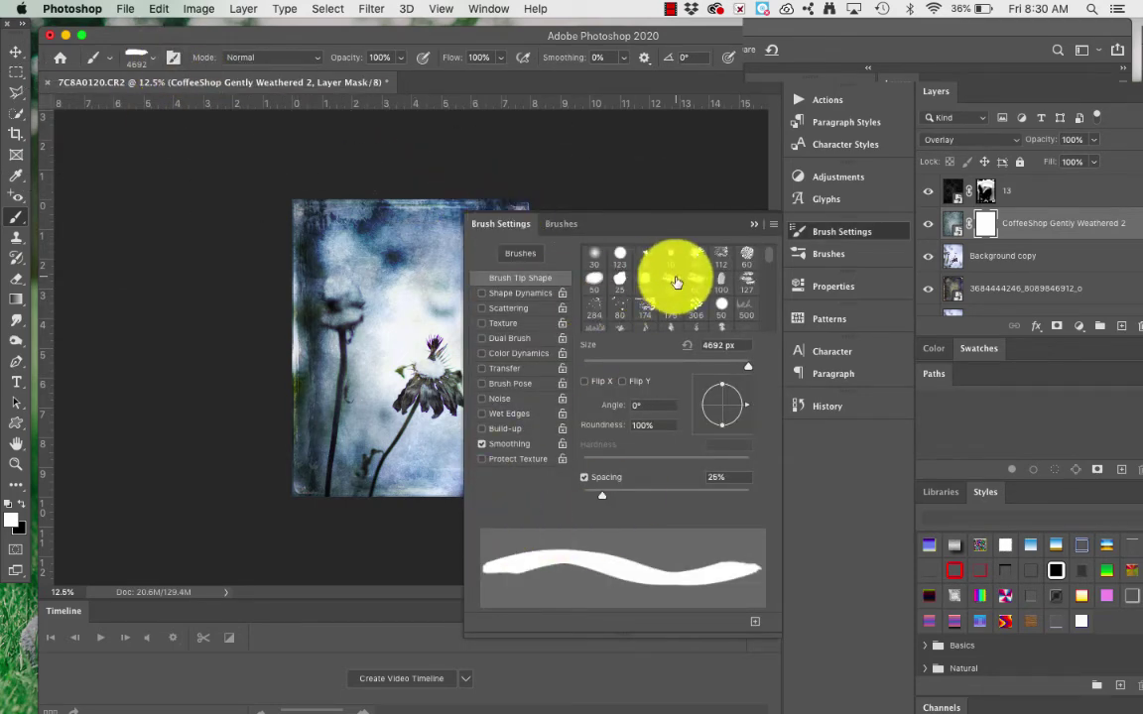
scroll(675, 303, "down", 1)
scroll(678, 311, "down", 2)
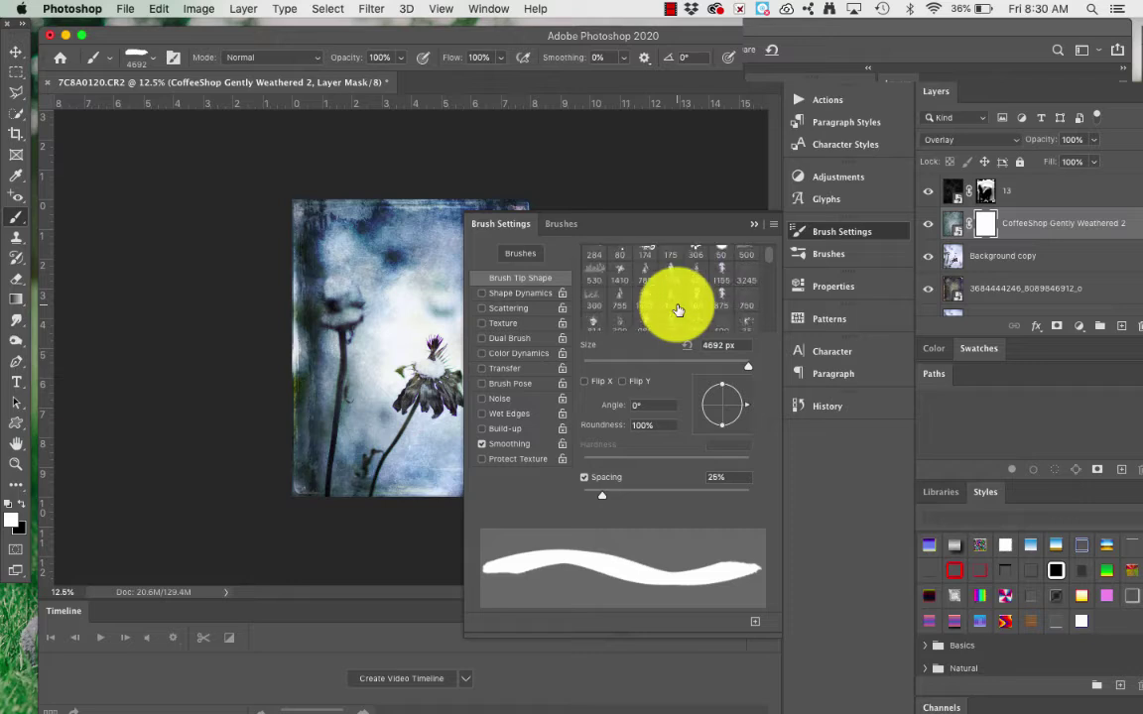
scroll(678, 311, "down", 2)
left_click(556, 223)
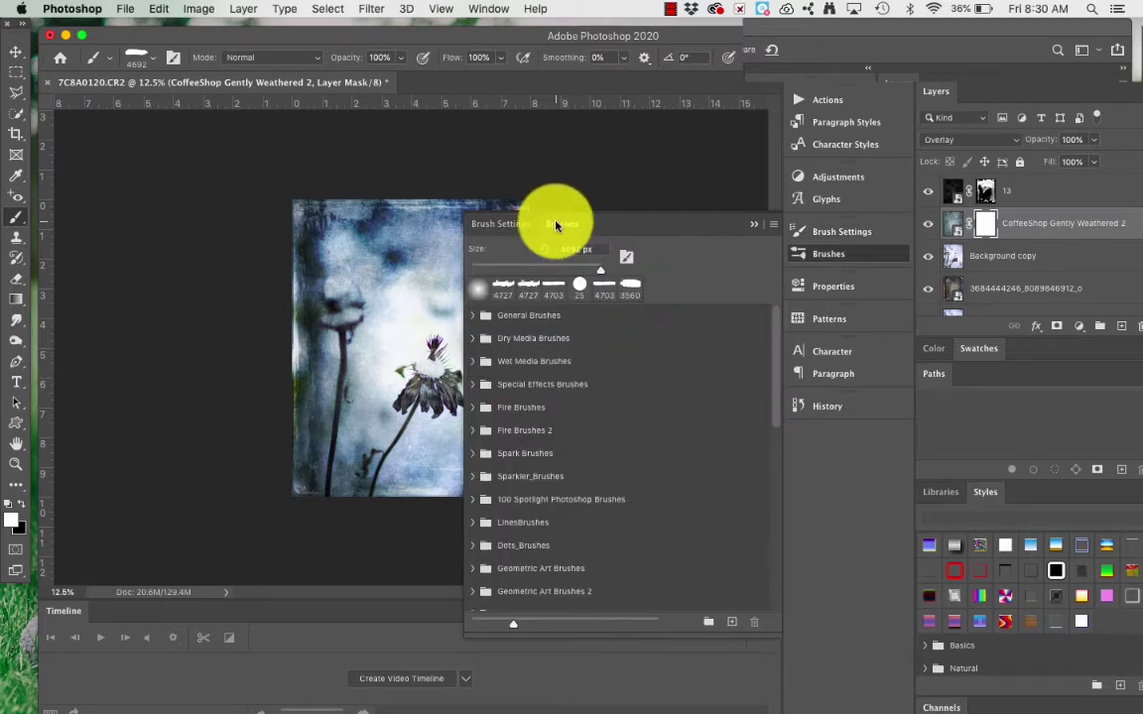
left_click(754, 224)
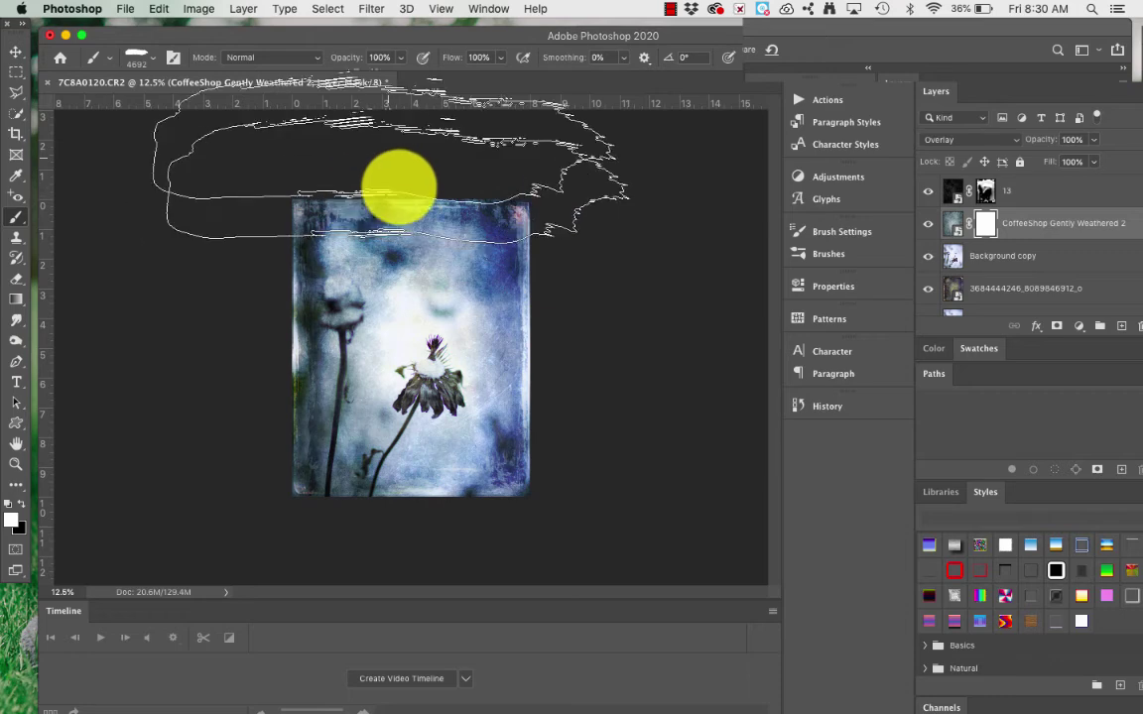
Set the brush opacity to 49% and mask out texture over the upper image.
left_click(401, 57)
left_click_drag(363, 82, 365, 95)
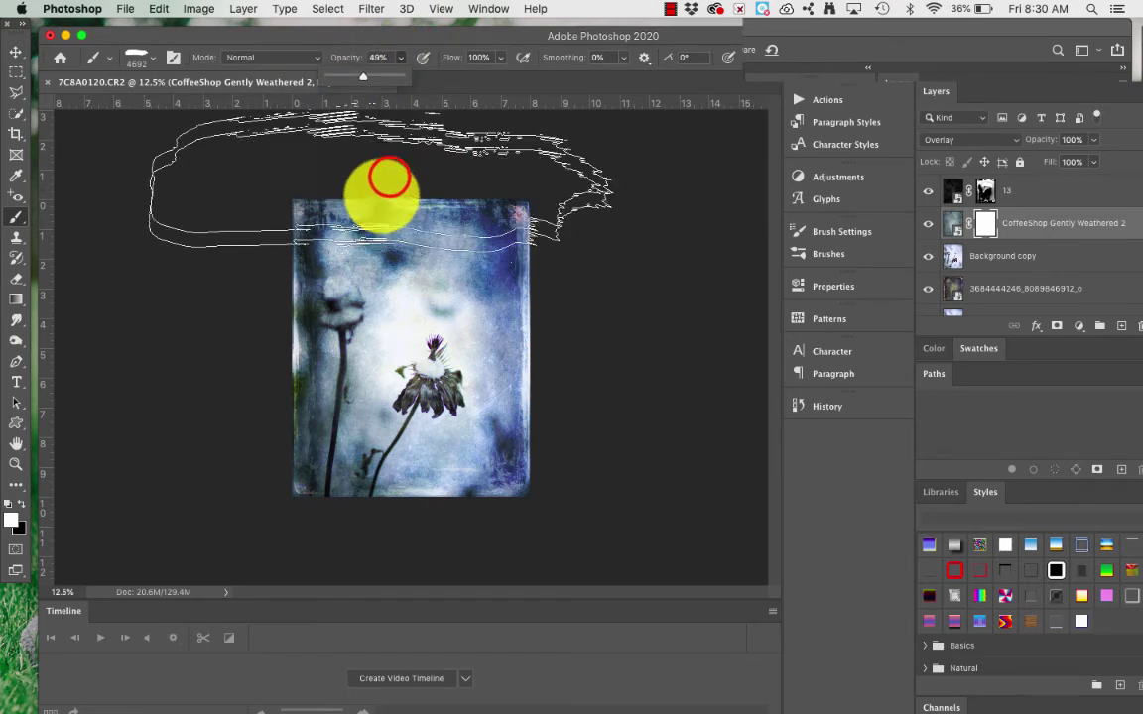
mouse_move(395, 281)
left_mouse_down()
mouse_move(385, 427)
mouse_move(393, 541)
left_mouse_up()
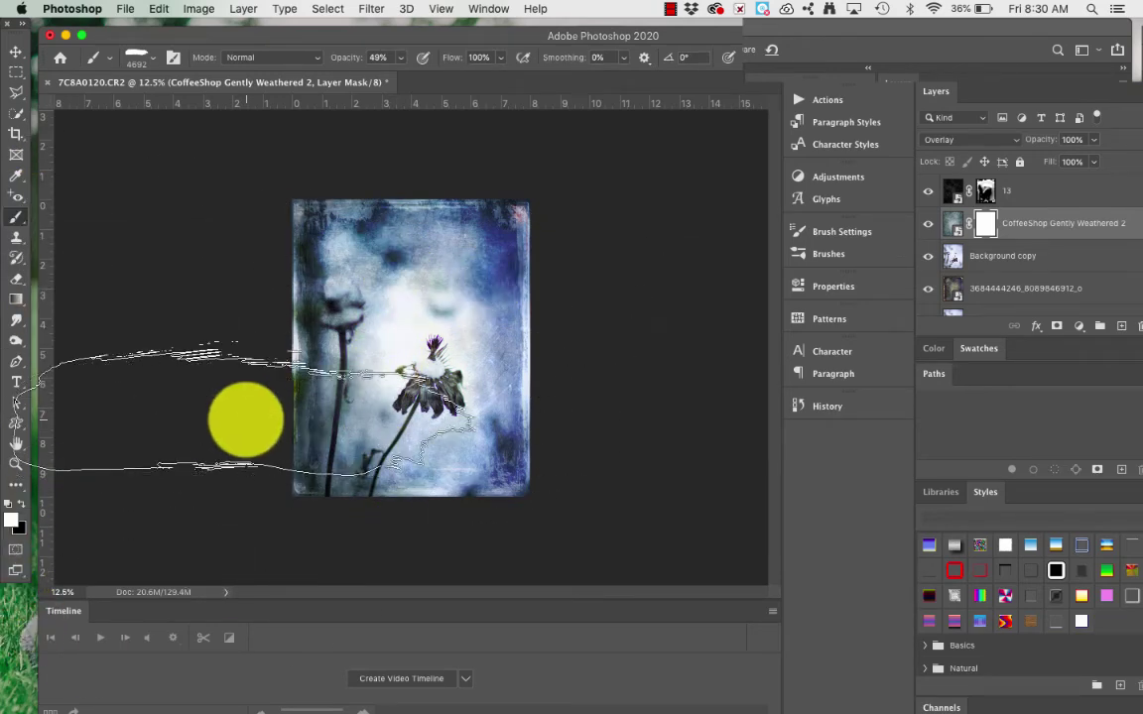
mouse_move(246, 420)
left_mouse_down()
mouse_move(386, 174)
mouse_move(404, 172)
mouse_move(385, 175)
mouse_move(368, 386)
mouse_move(373, 506)
mouse_move(361, 548)
mouse_move(294, 612)
left_mouse_up()
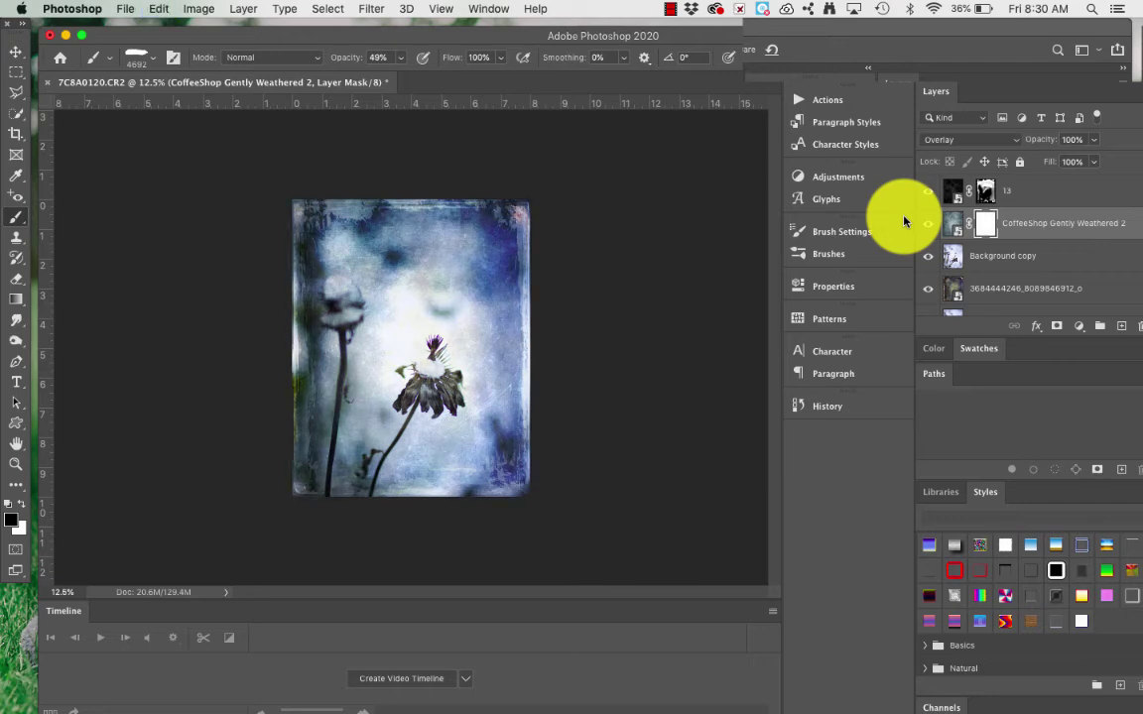
Fade more texture along the left side, flower middle, right side, top right and bottom.
left_click_drag(148, 204, 140, 220)
left_click_drag(140, 318, 459, 319)
left_click(625, 222)
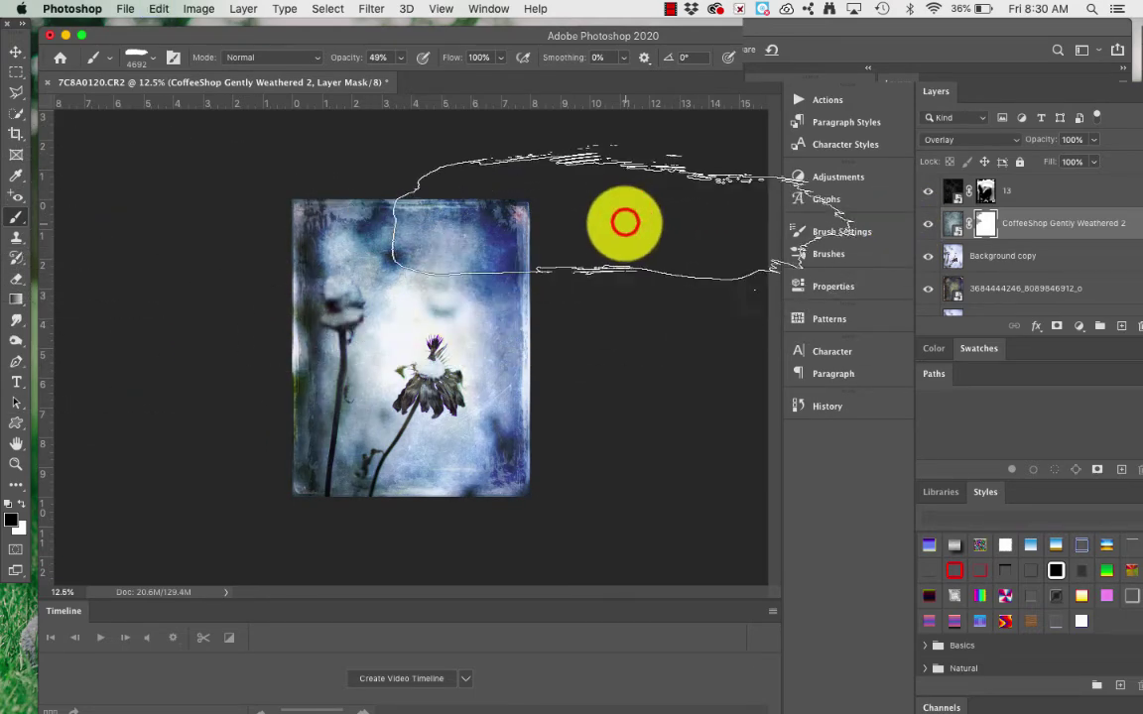
left_click(557, 536)
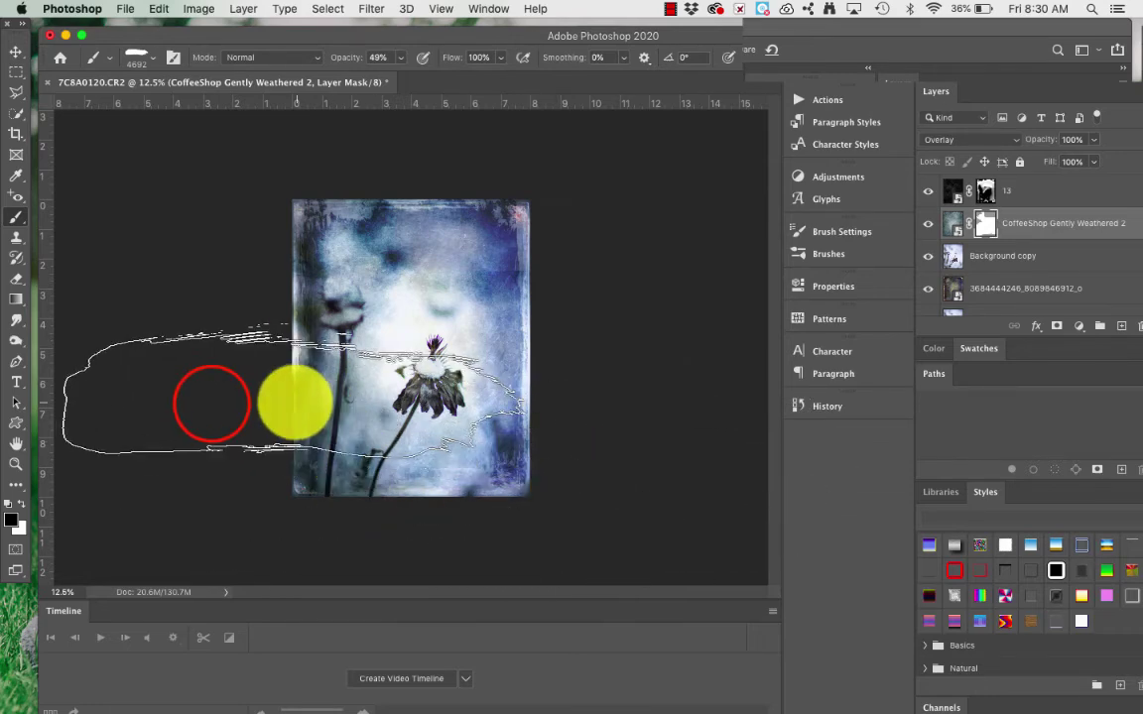
left_click_drag(209, 401, 211, 404)
left_click(684, 313)
left_click(683, 319)
mouse_move(163, 255)
left_mouse_down()
mouse_move(153, 429)
mouse_move(164, 258)
left_mouse_up()
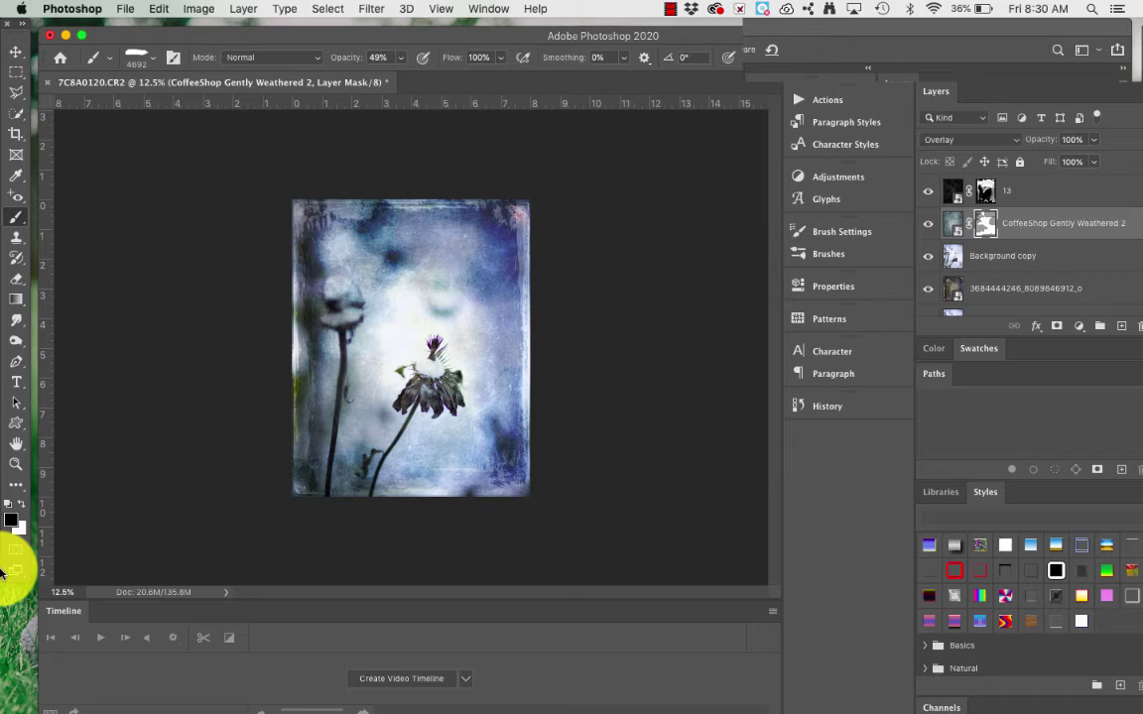
key("super+equal")
key("super+equal")
key("super+equal")
key("super+equal")
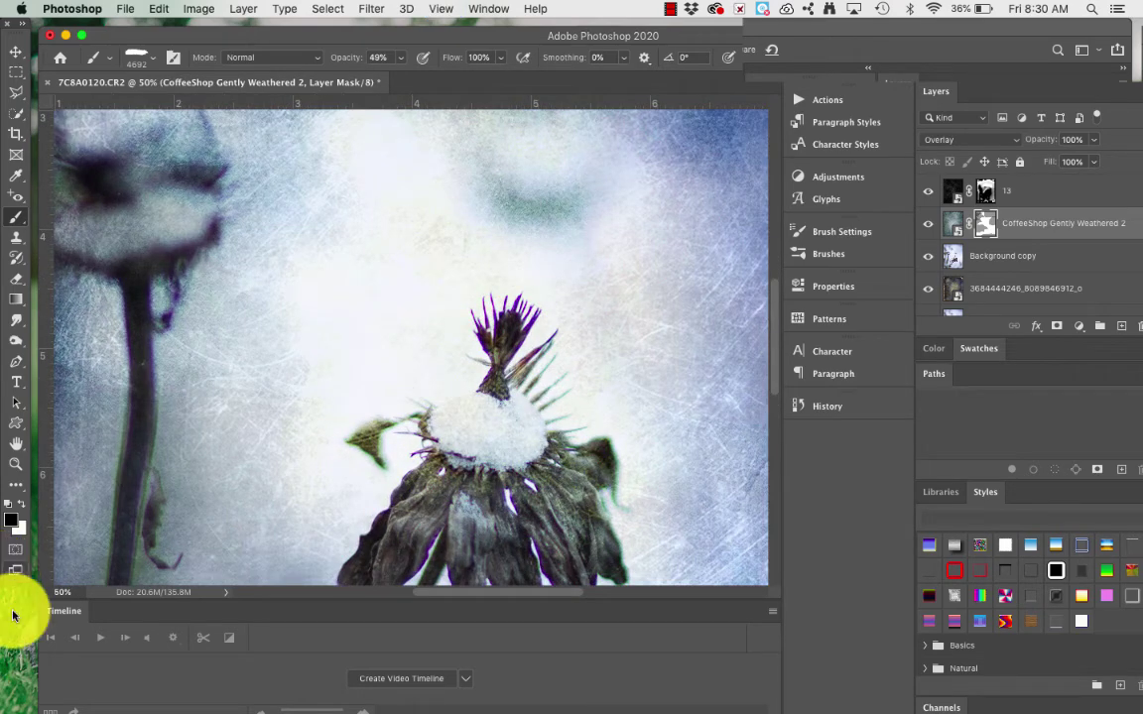
scroll(417, 534, "down", 3)
scroll(417, 535, "down", 10)
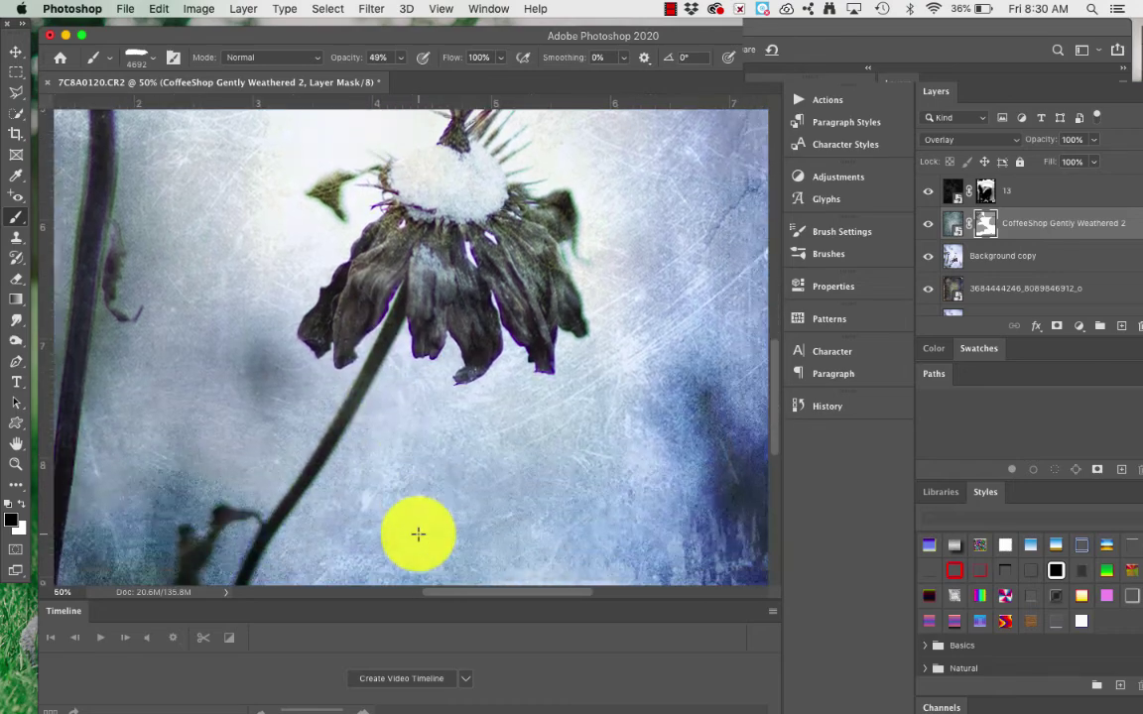
scroll(417, 535, "right", 5)
scroll(417, 534, "up", 15)
scroll(417, 534, "left", 8)
scroll(417, 534, "up", 6)
scroll(418, 535, "right", 3)
scroll(417, 535, "down", 10)
scroll(418, 535, "down", 1)
scroll(418, 535, "right", 1)
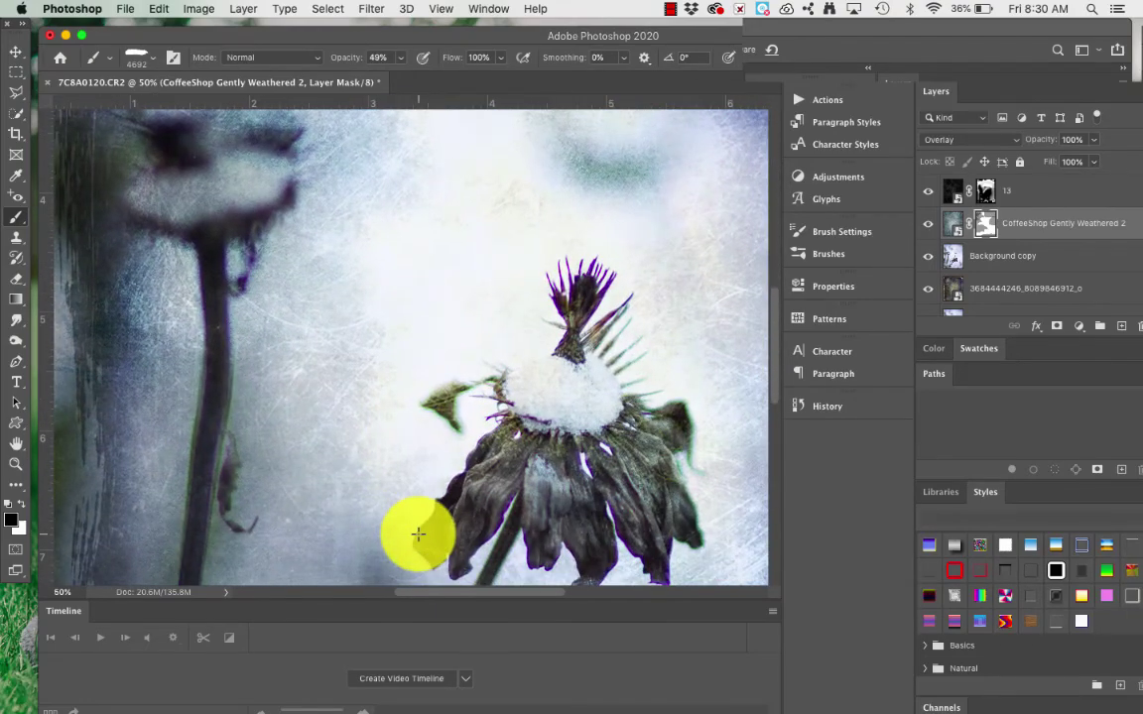
key("super+minus")
key("super+minus")
key("super+minus")
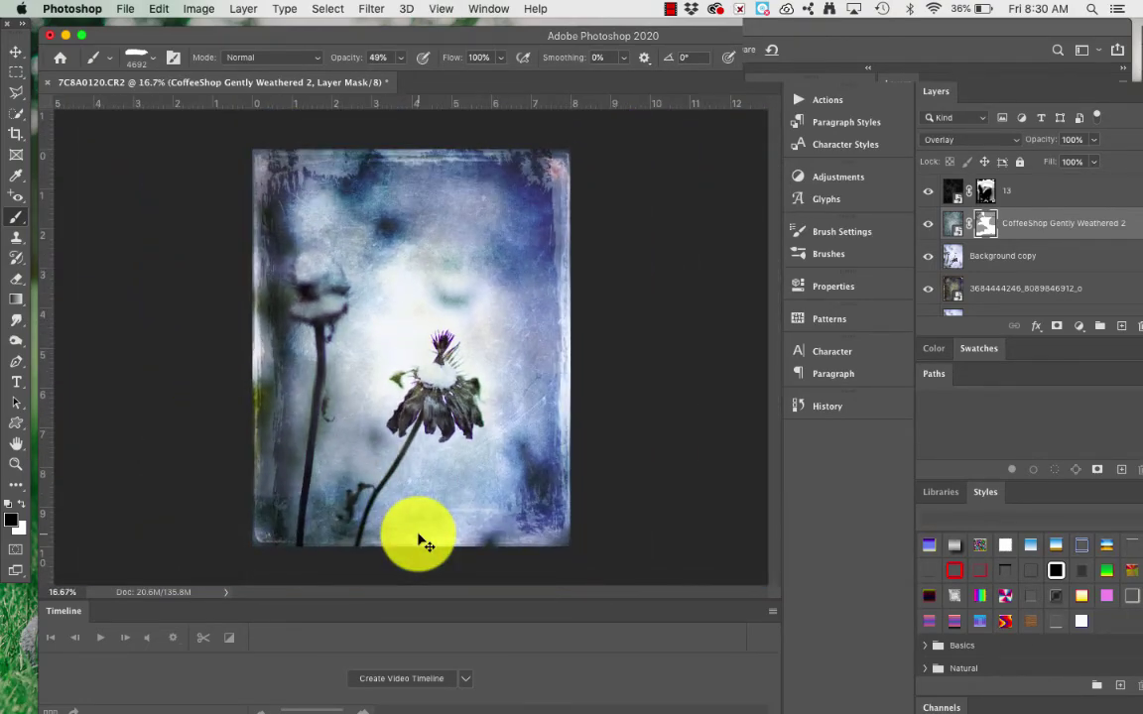
key("super+plus")
key("super+minus")
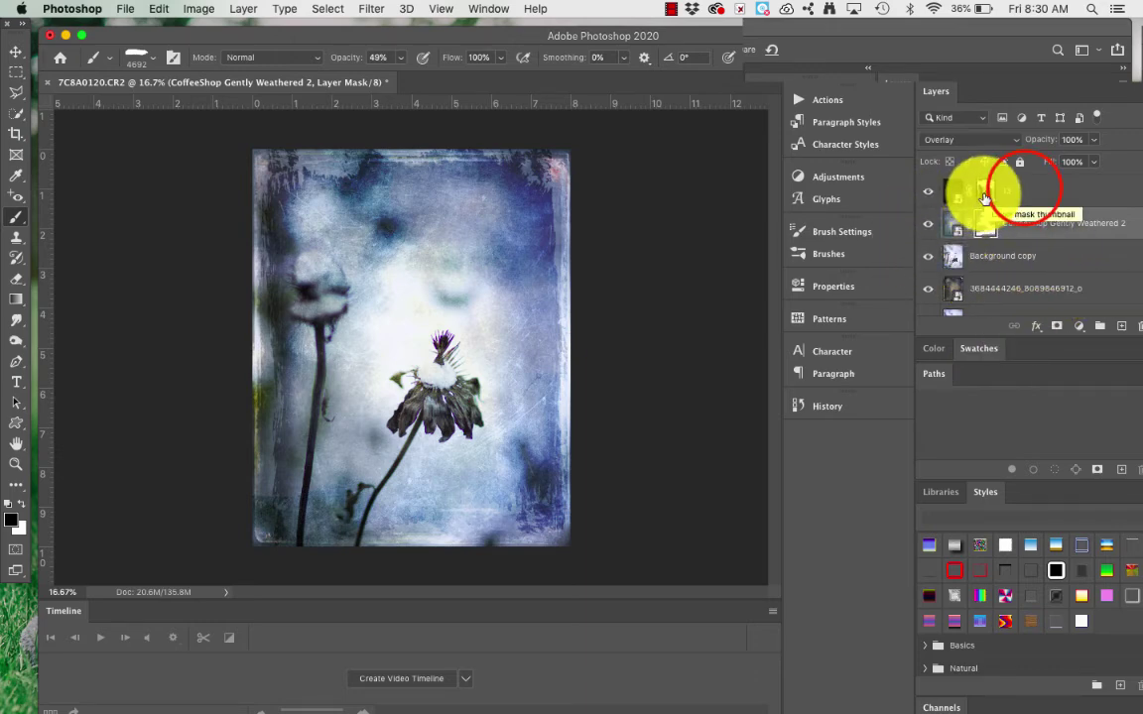
left_click(1020, 187)
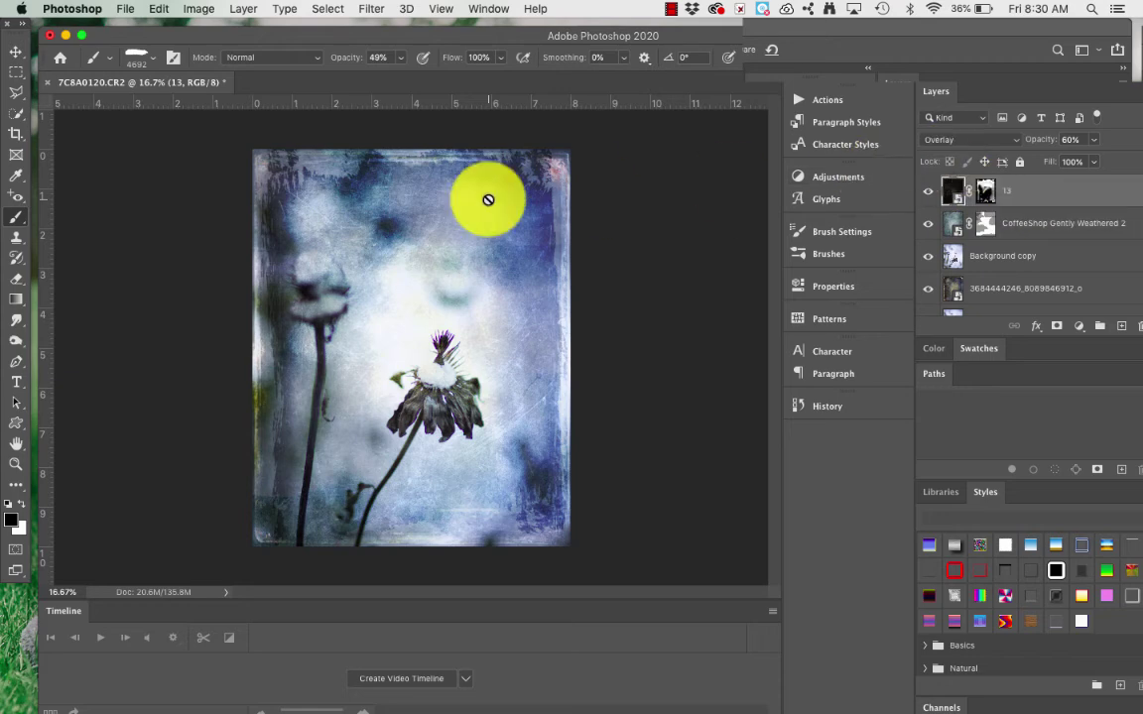
left_click(989, 186)
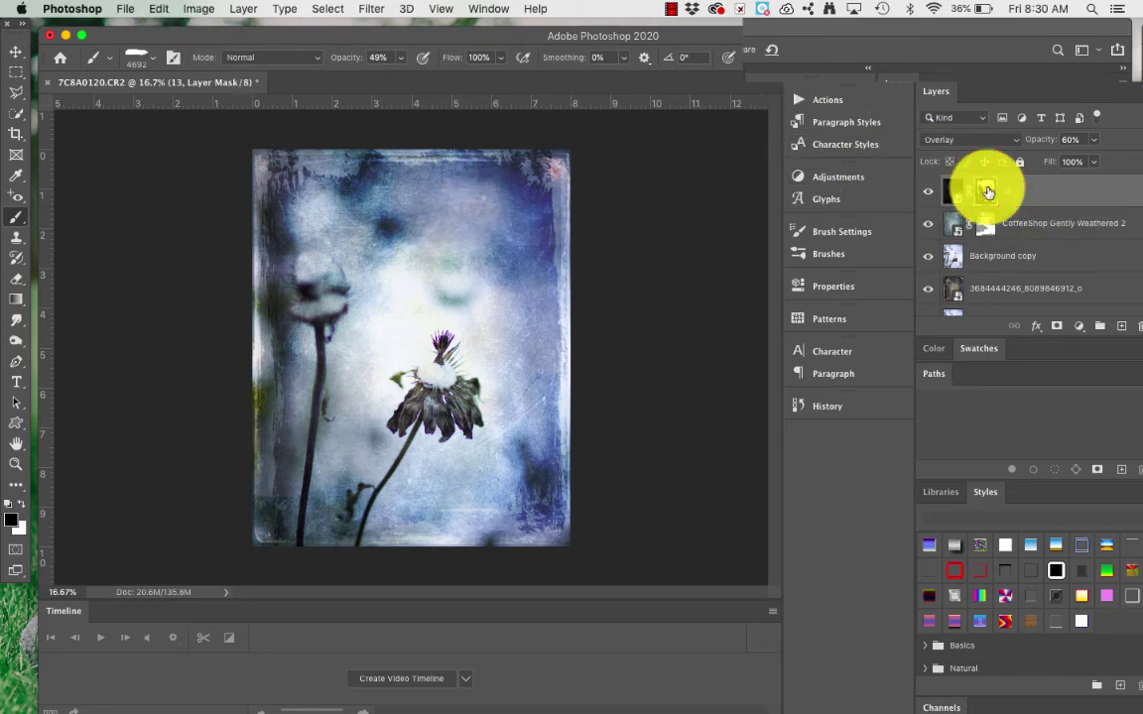
left_click_drag(988, 192, 995, 220)
scroll(989, 287, "down", 1)
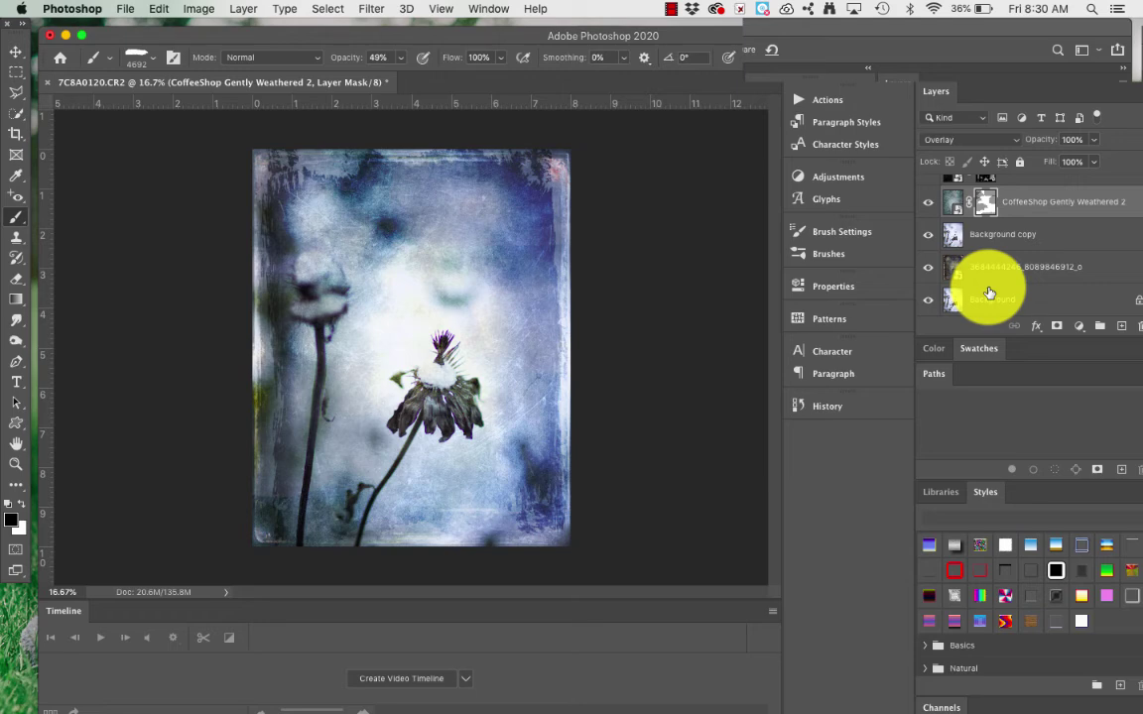
Flatten the image and start saving it in JPEG format.
left_click(242, 8)
left_click(283, 625)
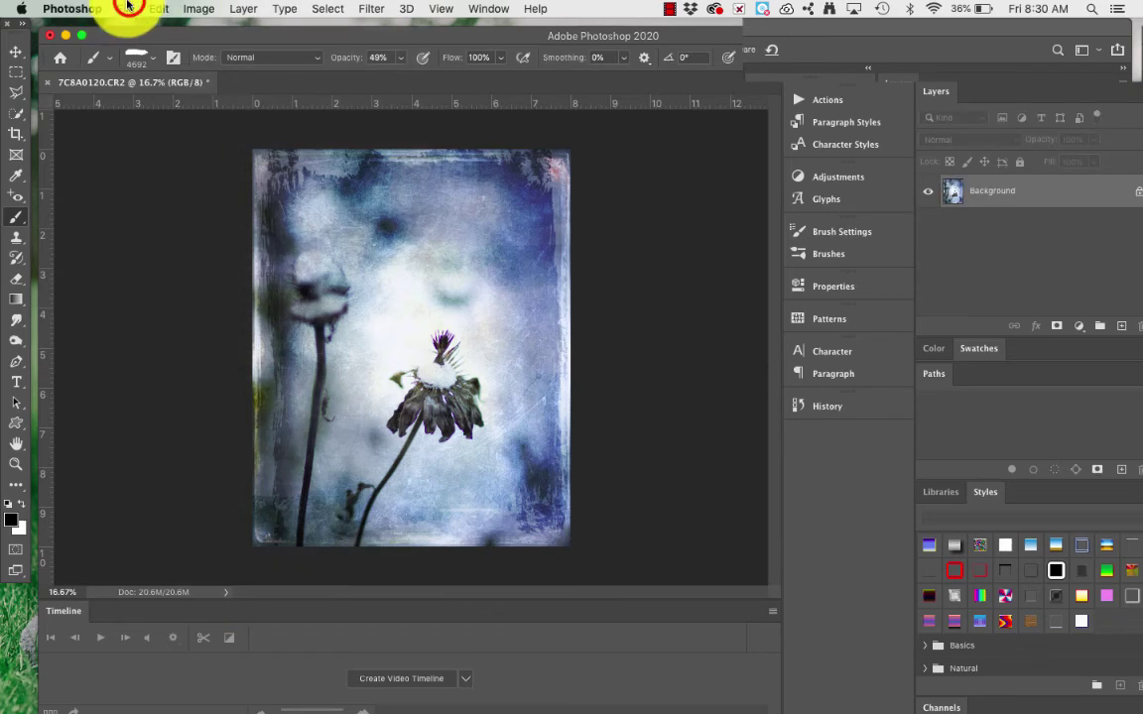
left_click(125, 8)
left_click(142, 179)
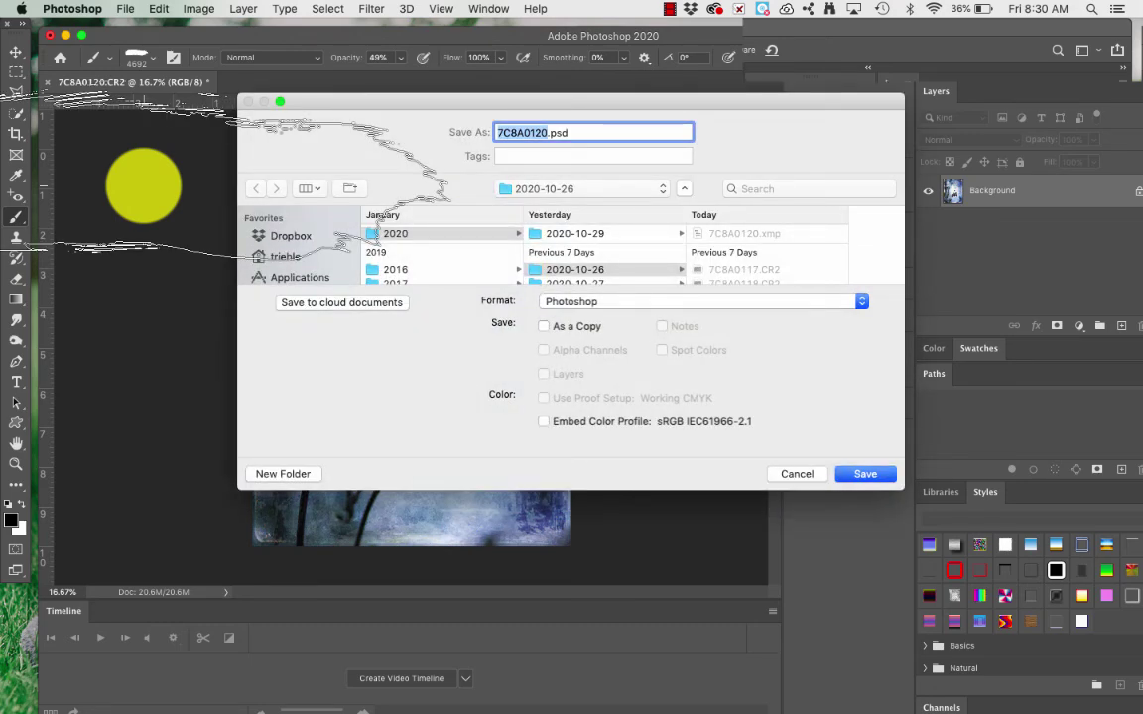
left_click(587, 303)
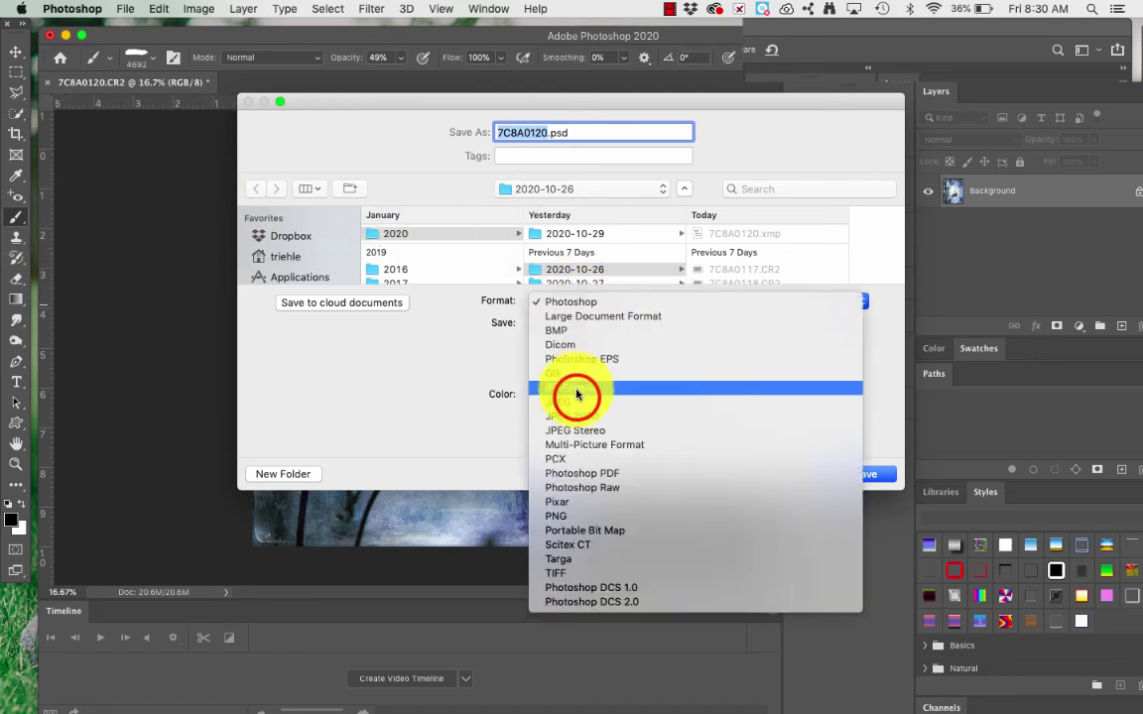
left_click(578, 402)
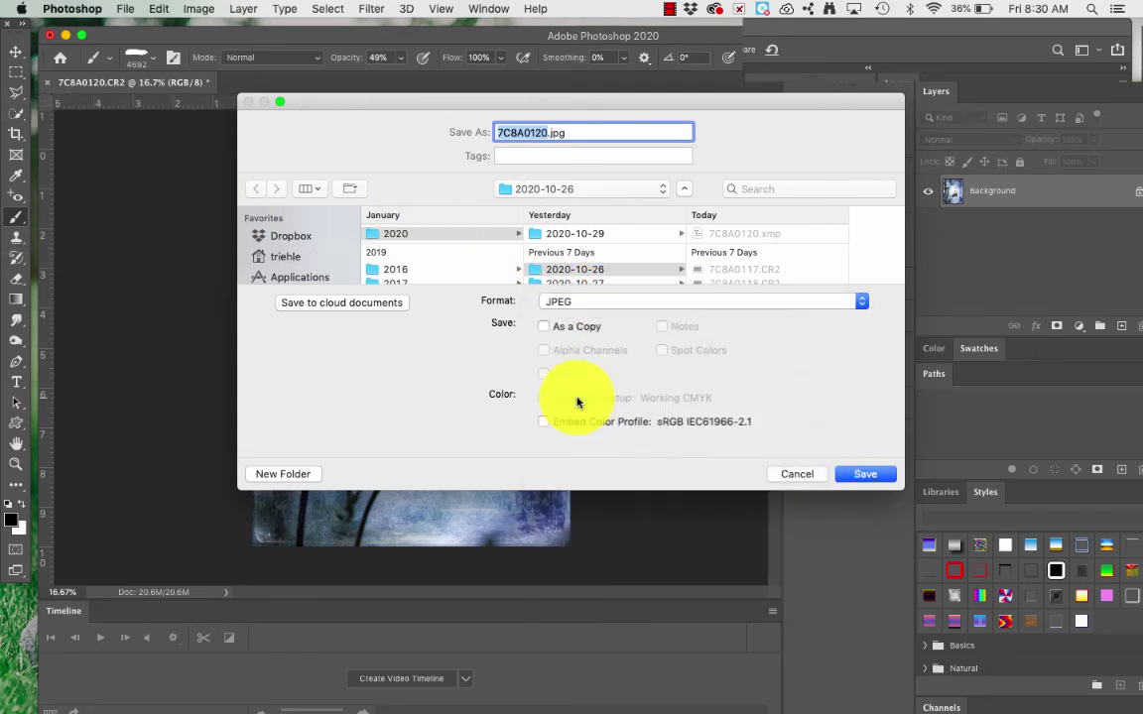
Save the JPEG under a new name to the Desktop at quality 12.
type("Riehle")
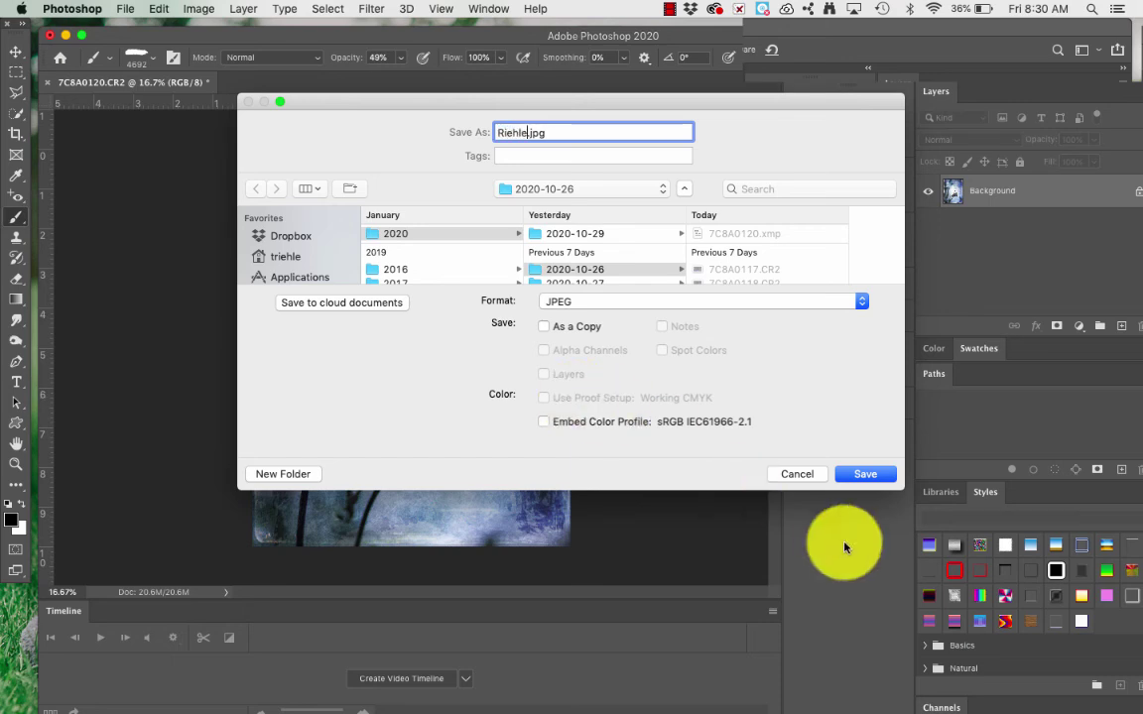
scroll(283, 248, "down", 3)
left_click(282, 214)
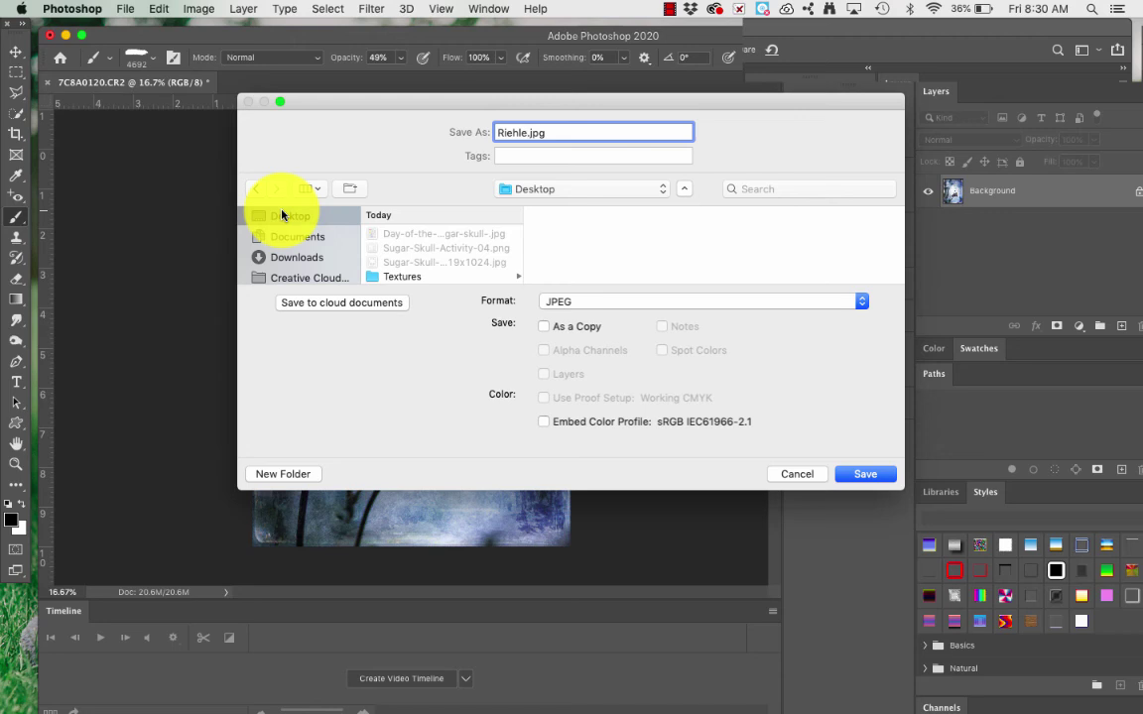
key("Return")
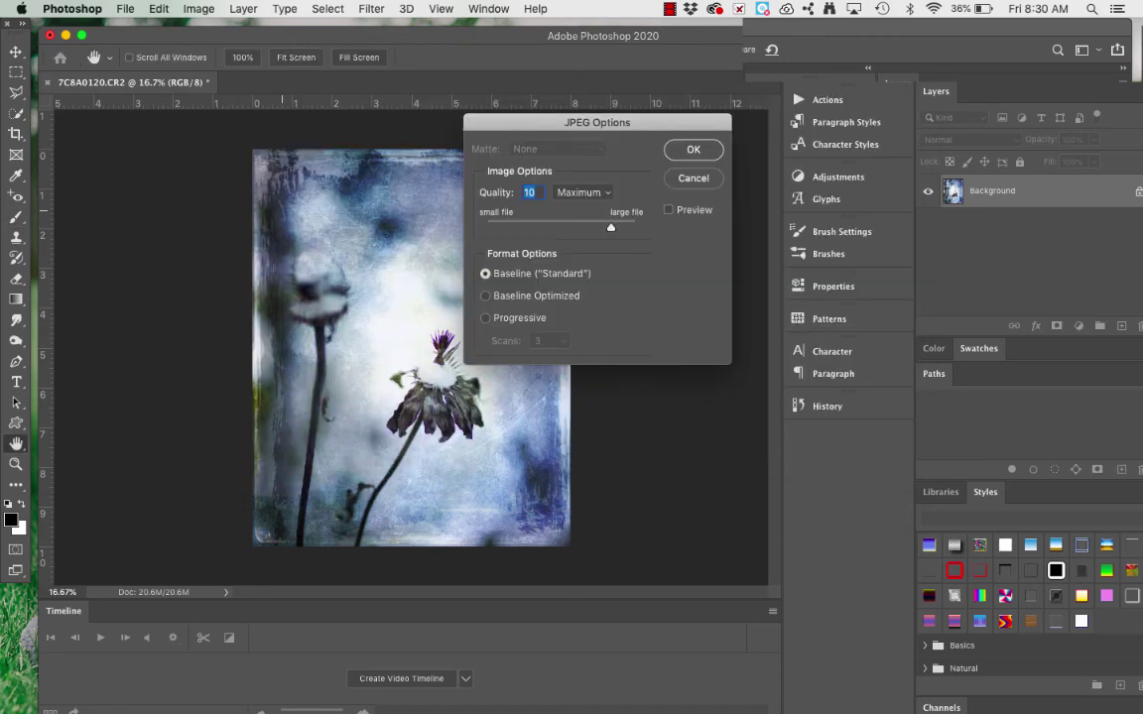
left_click_drag(612, 227, 651, 237)
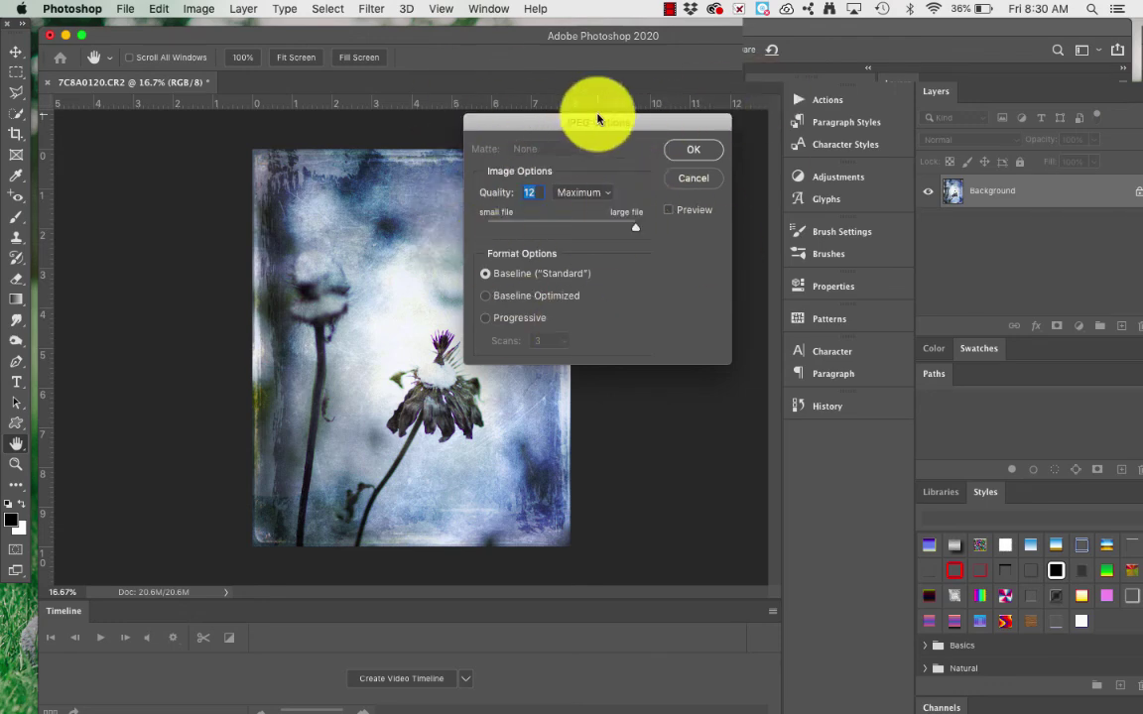
left_click(684, 144)
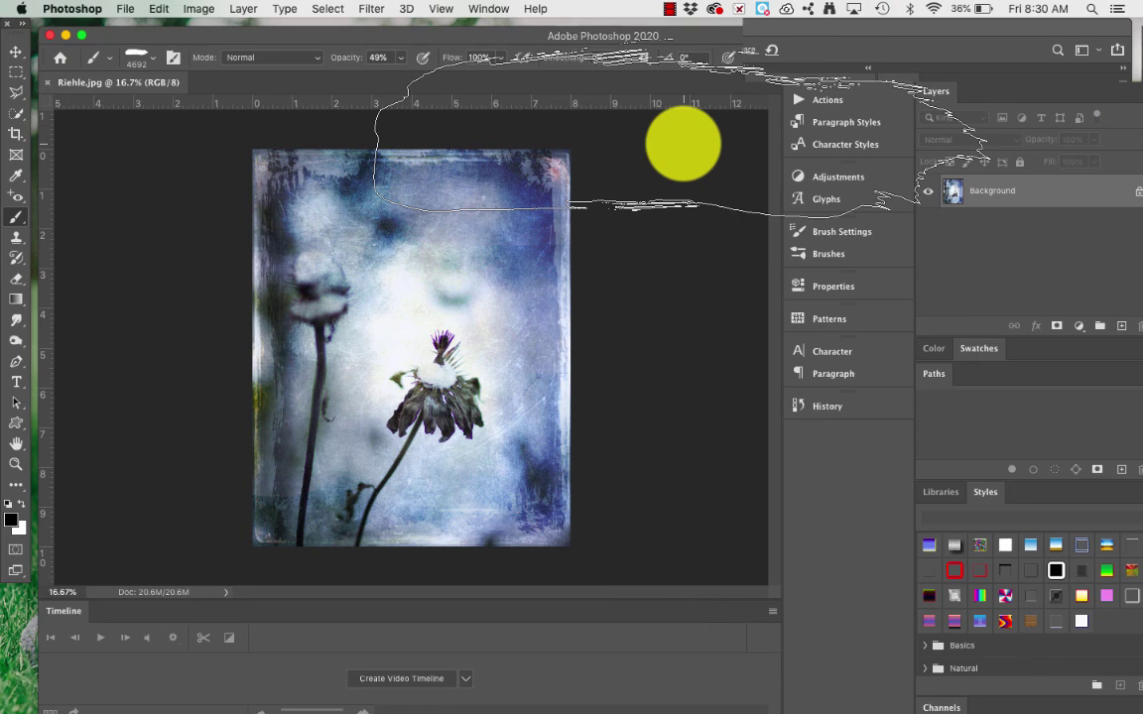
Undo the flatten and save the layered composite to the Desktop as a PSD with layers.
key("super+z")
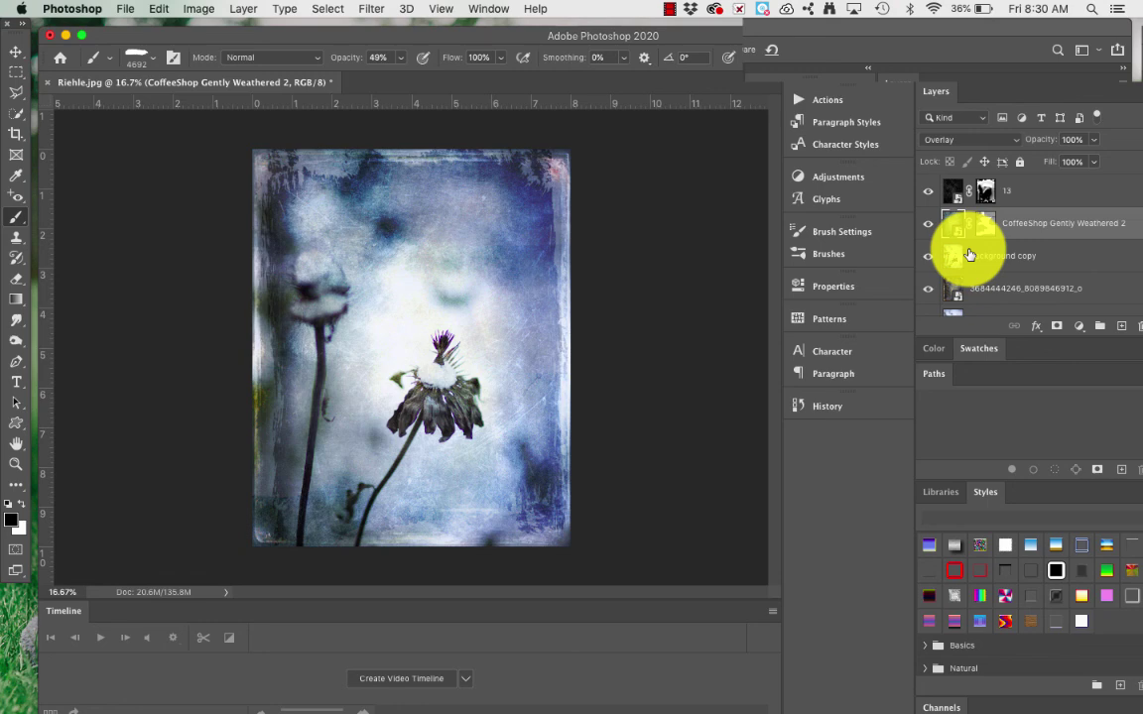
left_click(129, 8)
left_click(158, 192)
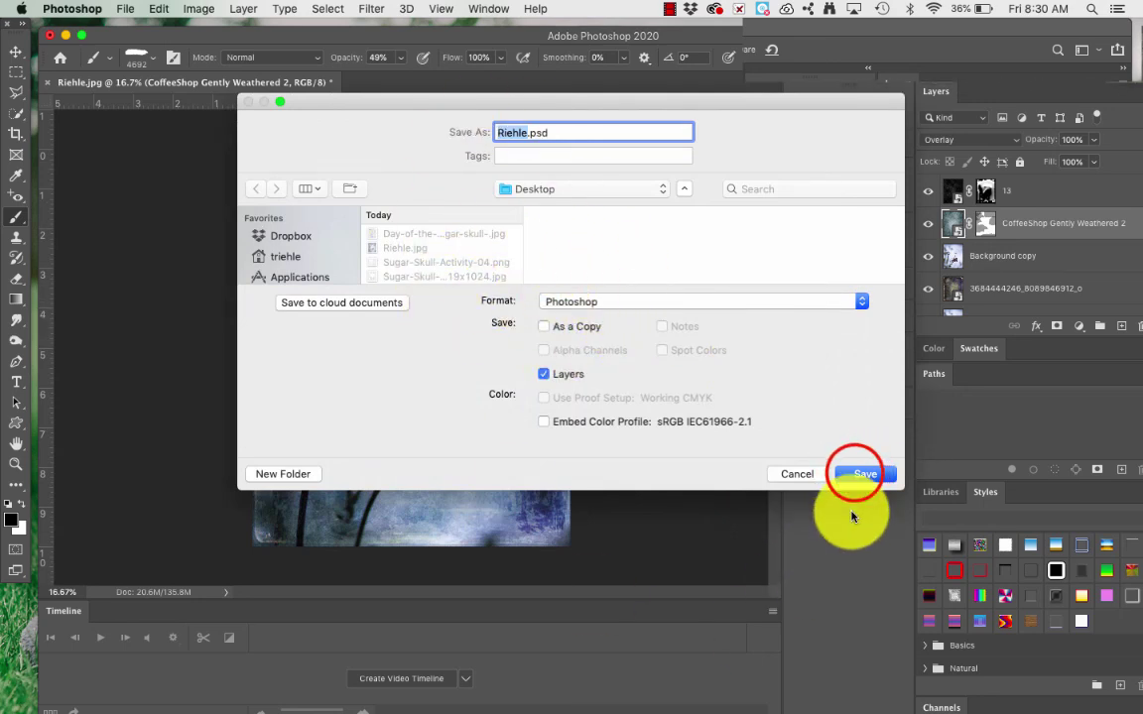
left_click(855, 474)
key("Return")
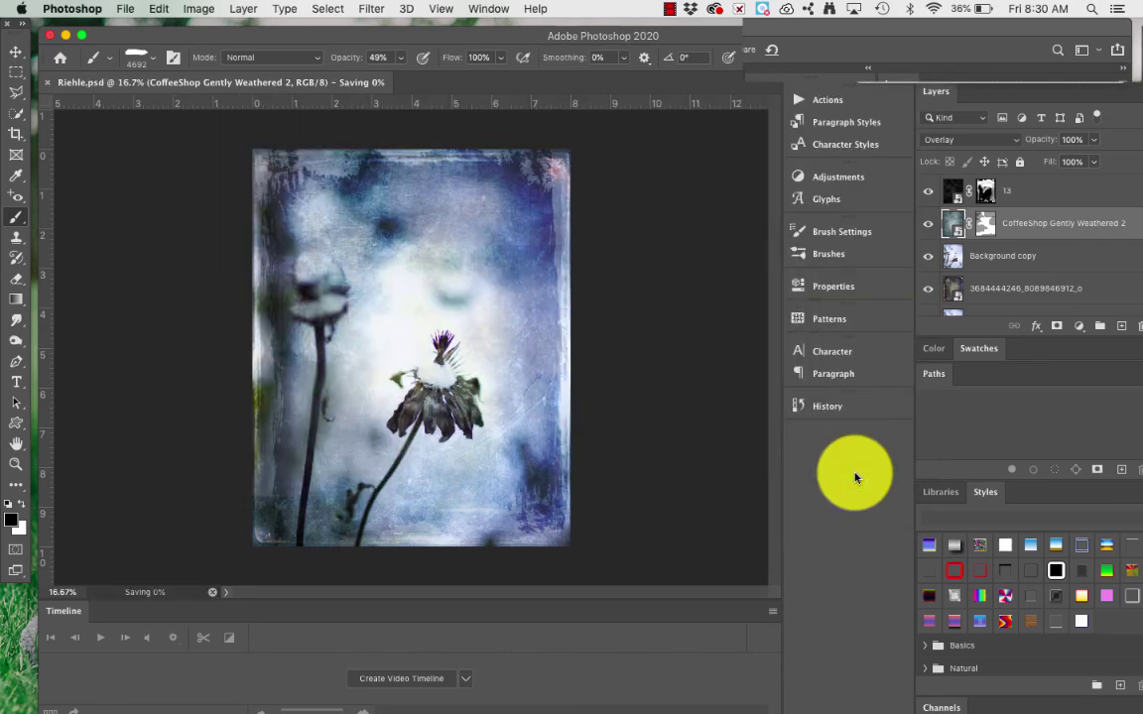